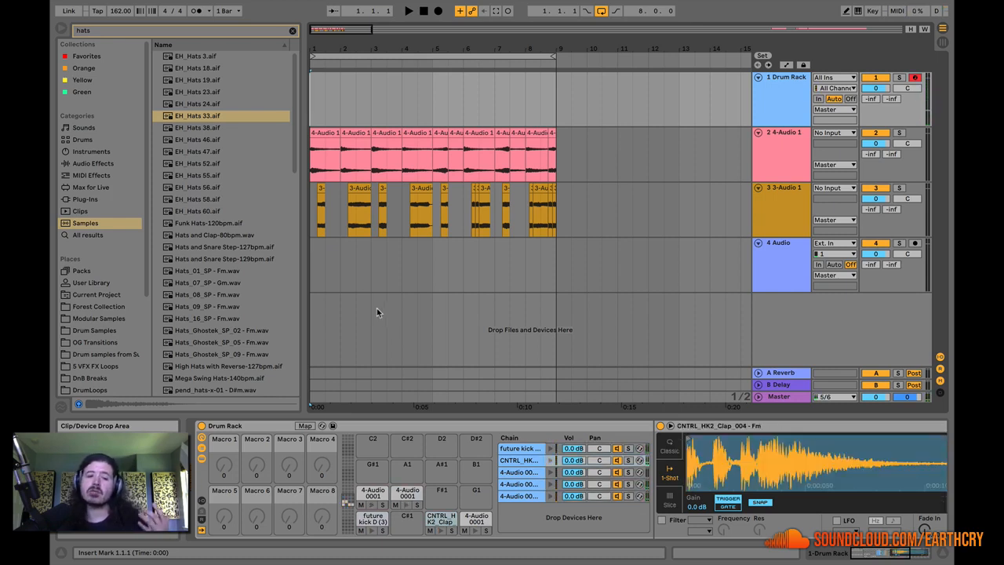
Hide the chain list of the Drum Rack.
left_click(201, 458)
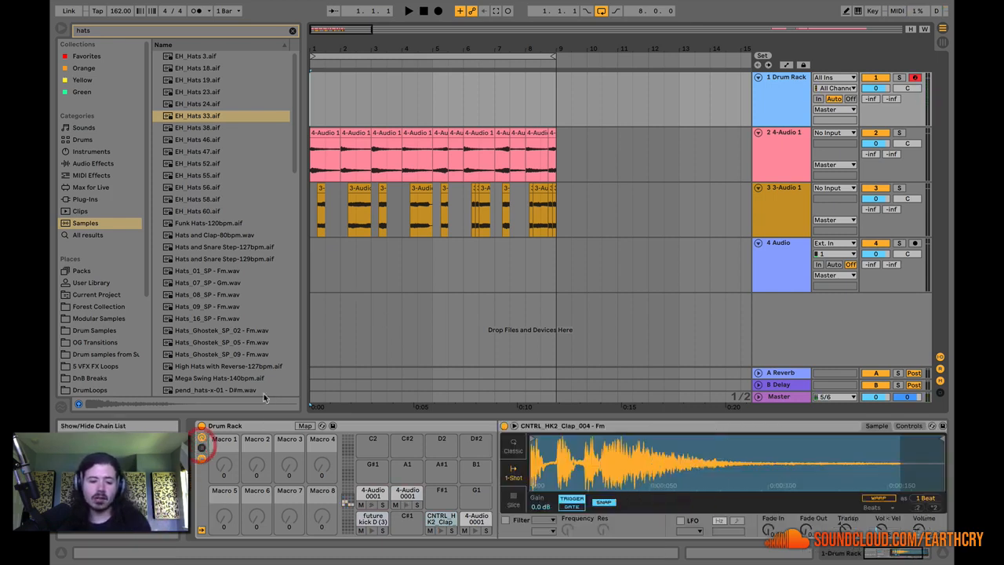
left_click(202, 459)
left_click(202, 458)
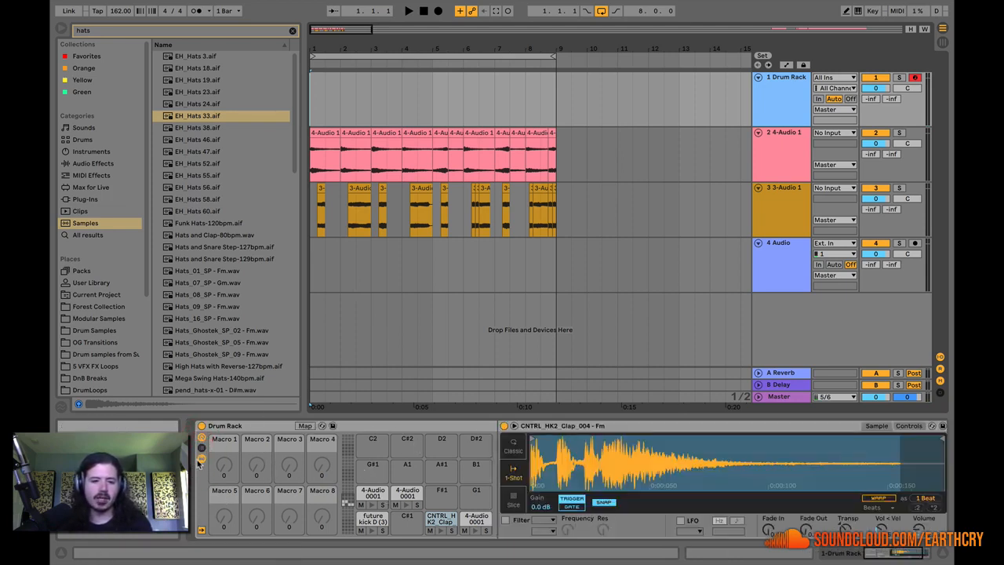
left_click(201, 459)
left_click(201, 459)
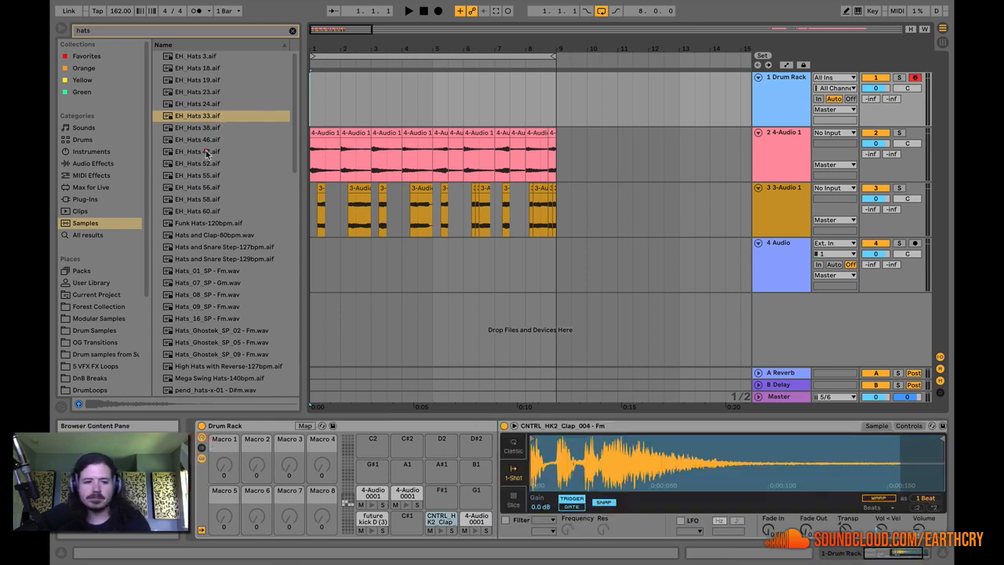
Audition several EH_Hats samples and load EH_Hats 55 onto the Drum Rack's C2 pad.
left_click(201, 92)
left_click(205, 116)
left_click(208, 128)
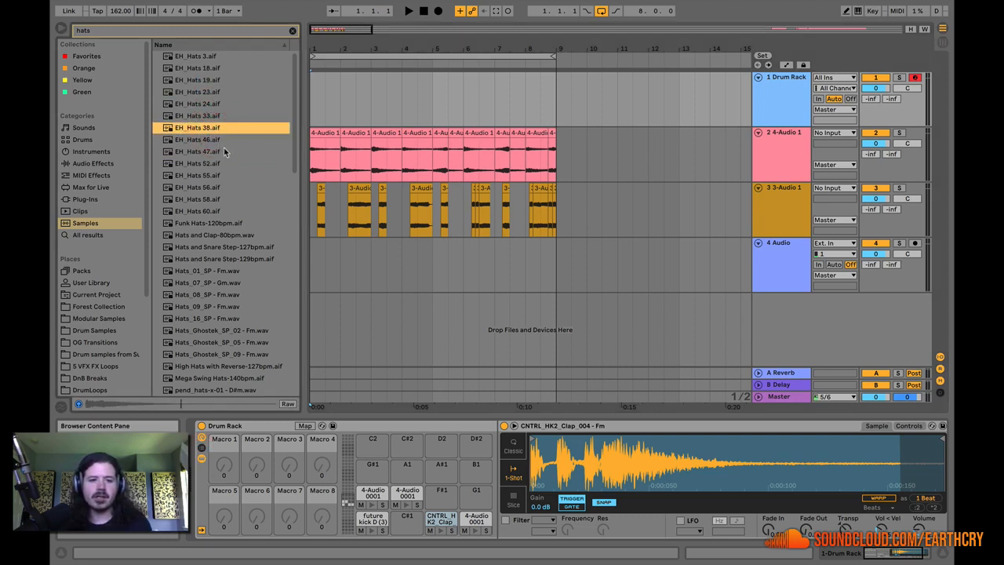
left_click(220, 140)
left_click(221, 152)
left_click(223, 164)
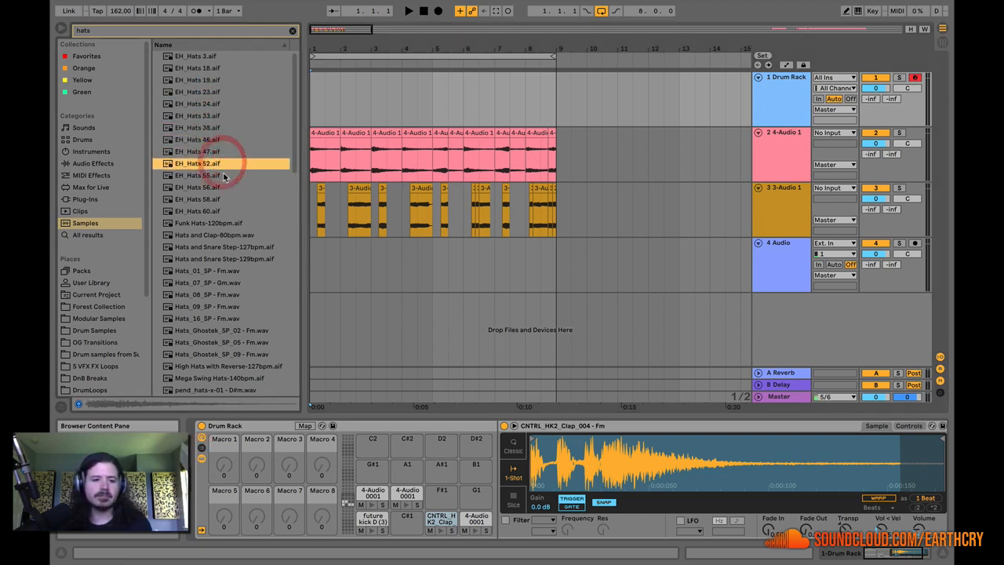
left_click(224, 175)
left_click_drag(208, 179, 372, 452)
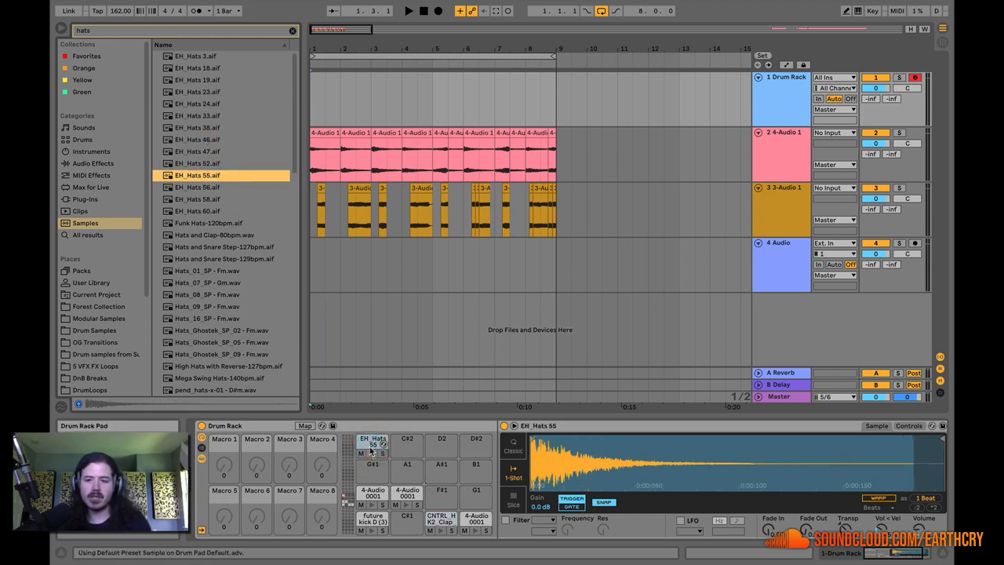
Preview the EH_Hats 55 sample repeatedly from its C2 pad.
left_click(371, 451)
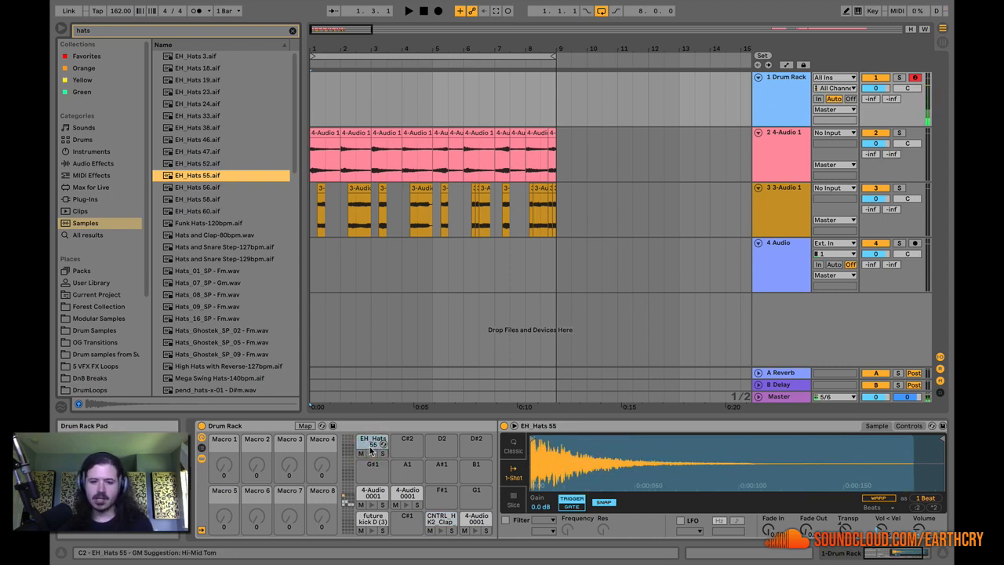
left_click(371, 451)
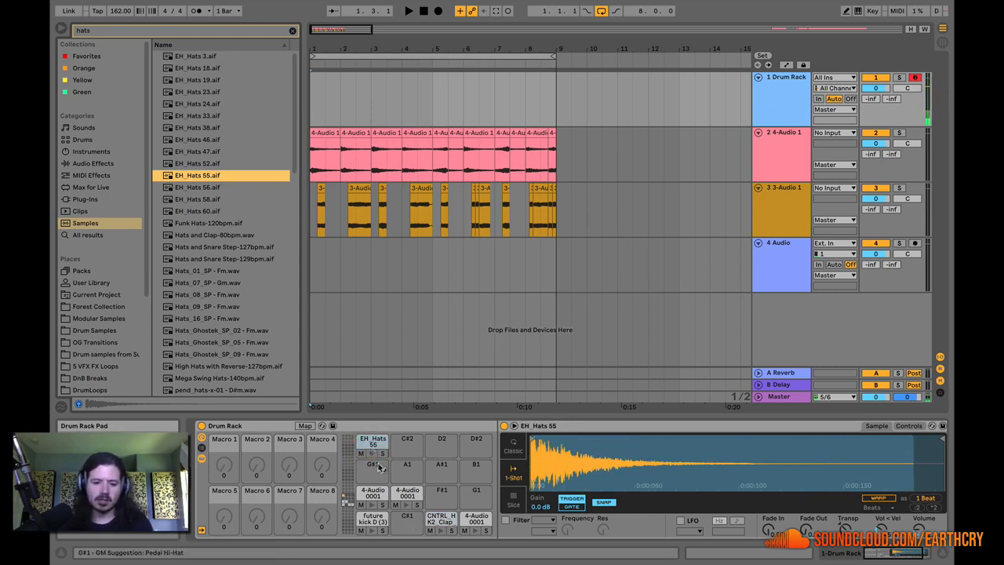
left_click(372, 454)
left_click(372, 455)
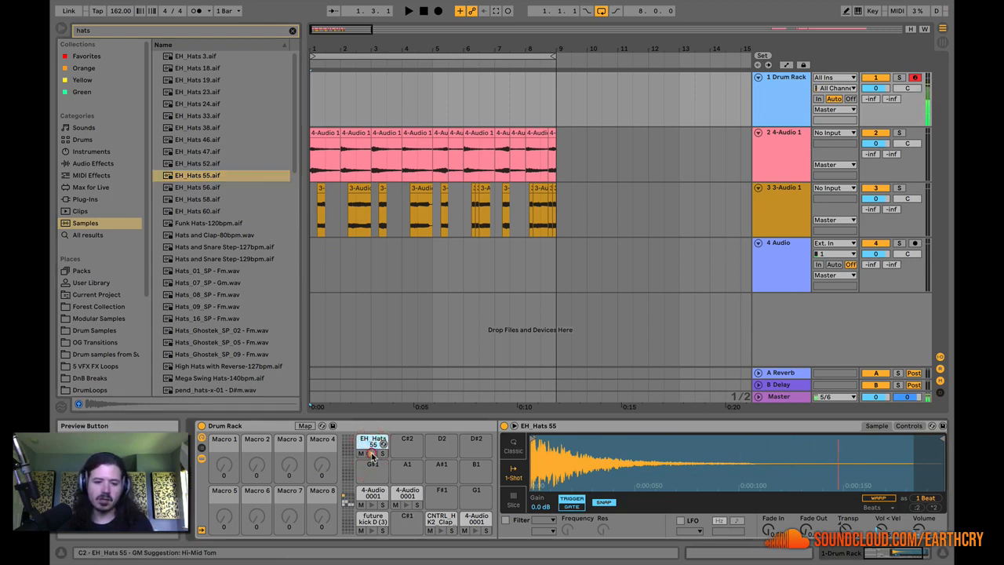
left_click(375, 452)
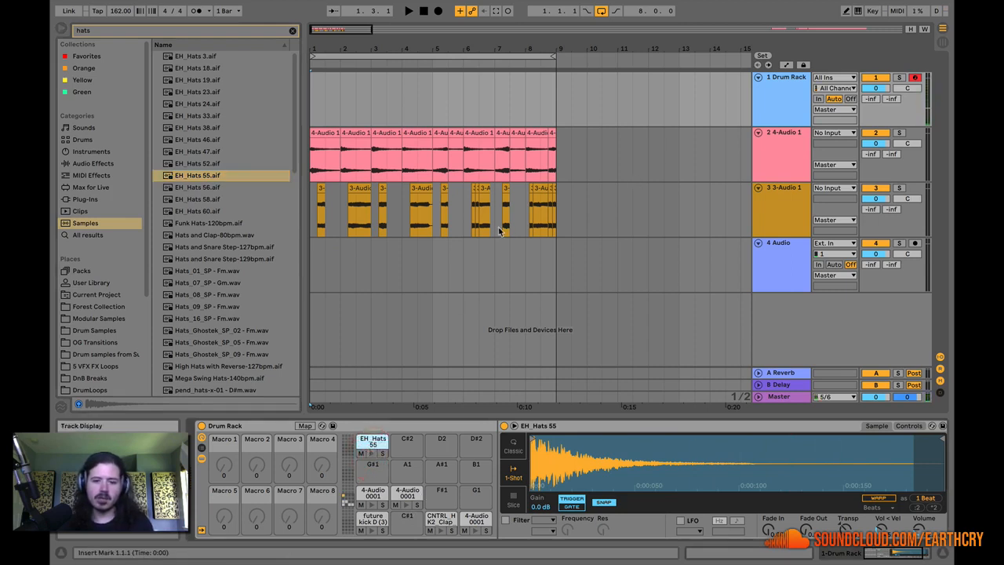
left_click(375, 455)
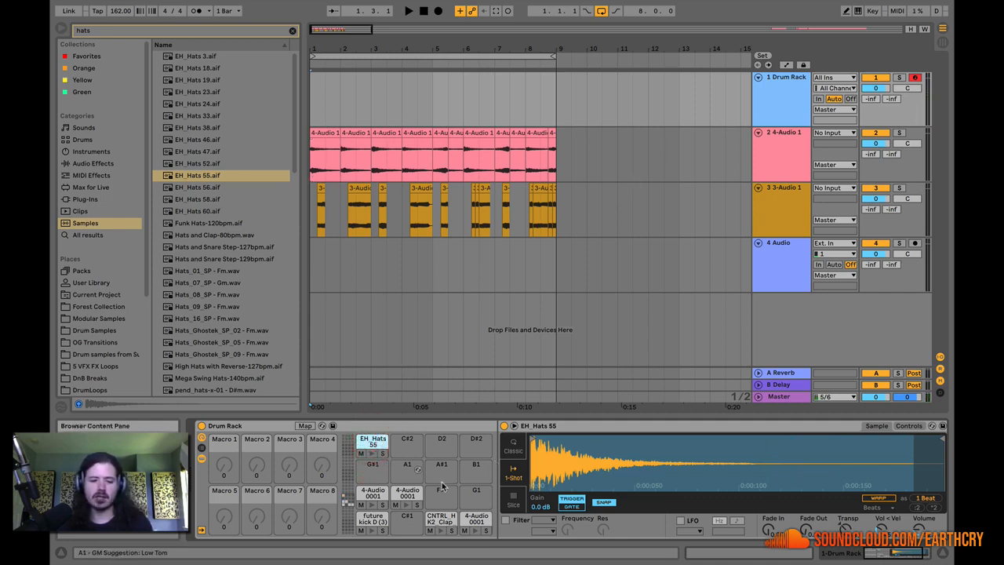
Select the eight-bar loop range and record a MIDI drum pattern across it on the Drum Rack track.
left_click(405, 58)
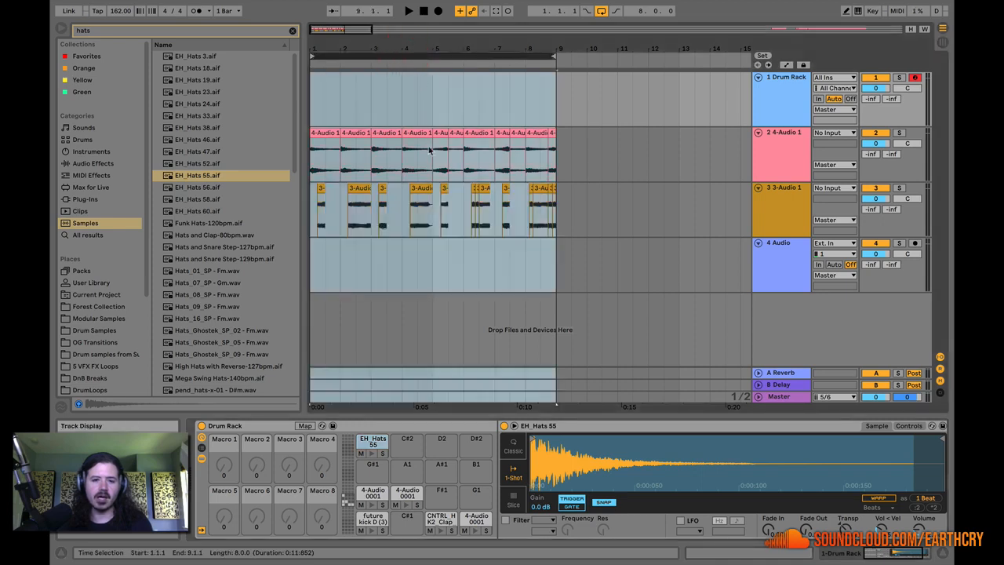
left_click(438, 11)
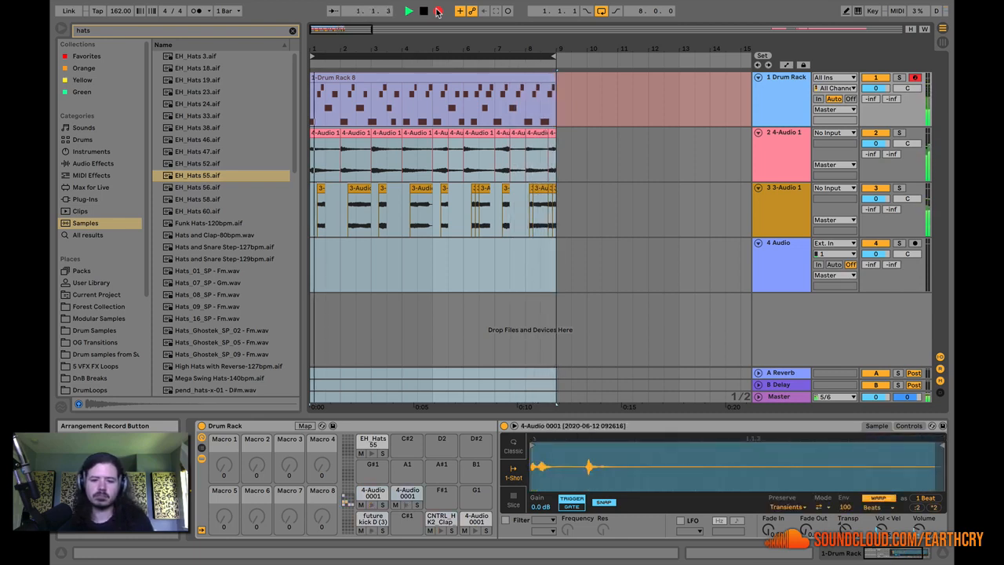
key("space")
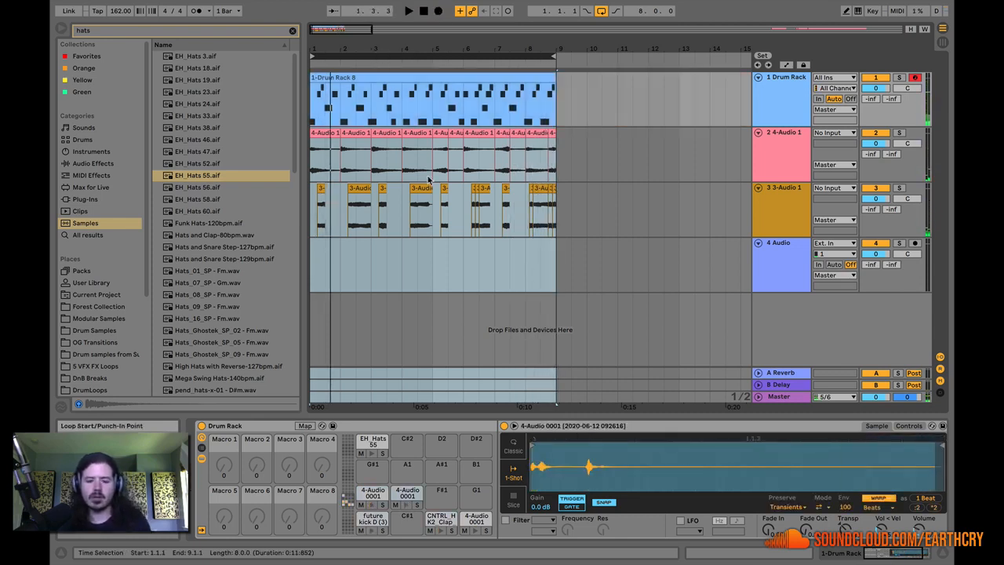
Open the recorded Drum Rack clip and audition its first kick, clap and 4-Audio notes in the note editor.
left_click(394, 76)
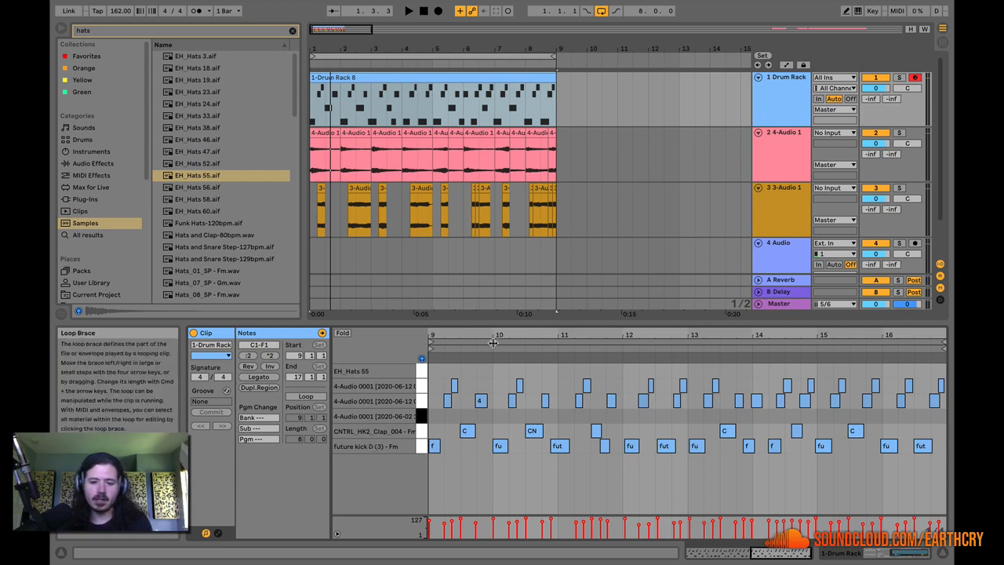
left_click(421, 359)
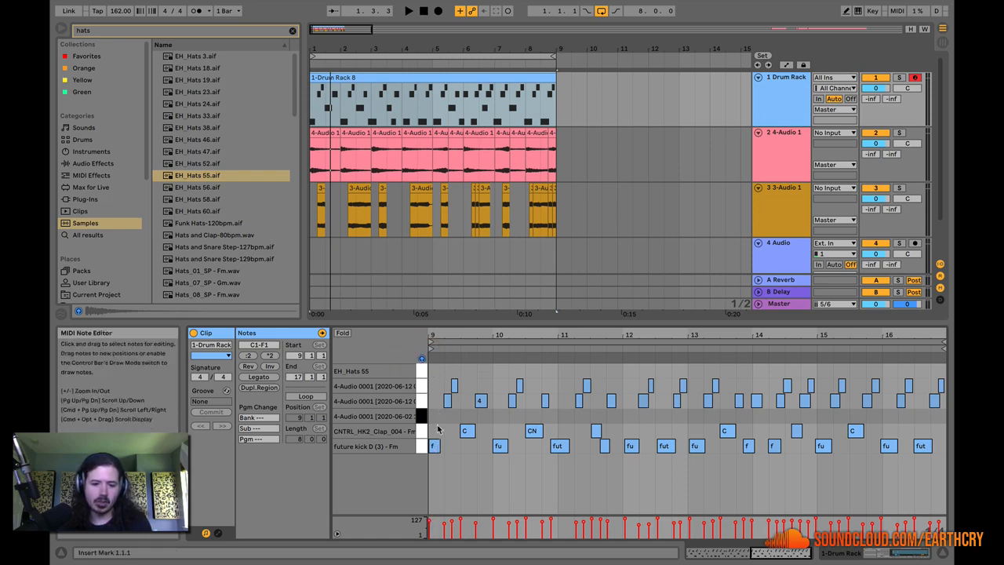
left_click(432, 448)
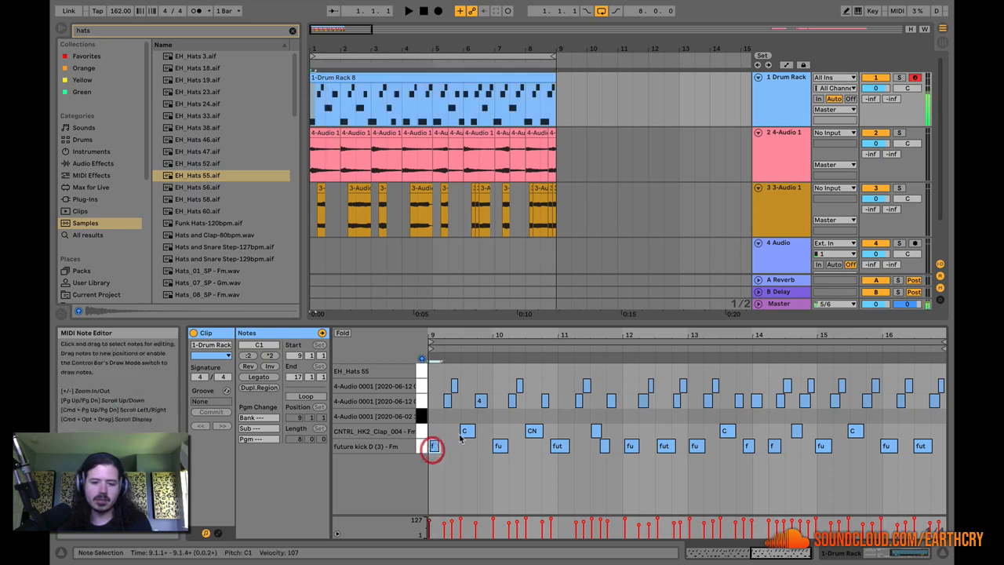
left_click(464, 431)
left_click(445, 401)
left_click(454, 386)
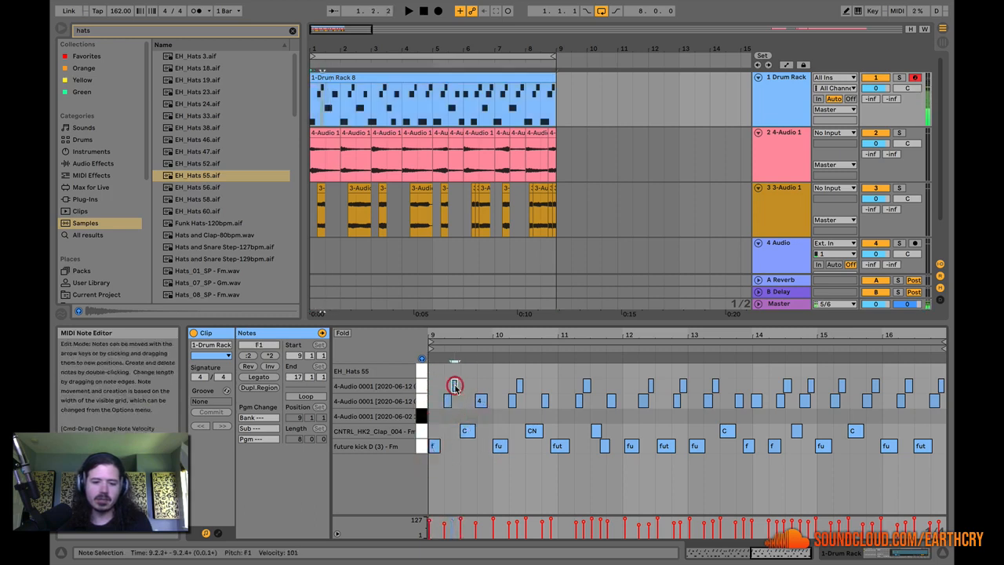
Quantize all the notes in the Drum Rack clip and play the loop back.
left_click(482, 340)
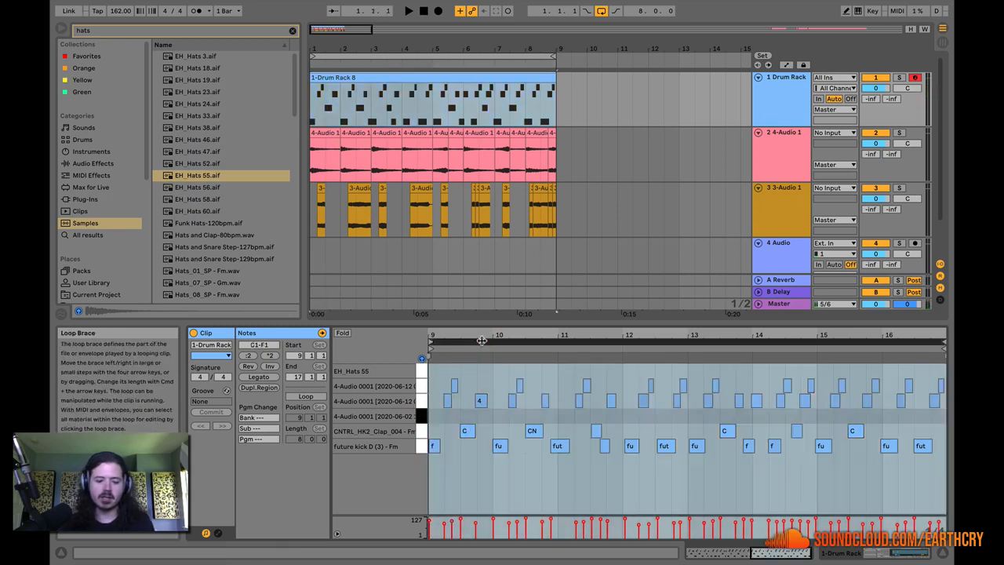
key("Left")
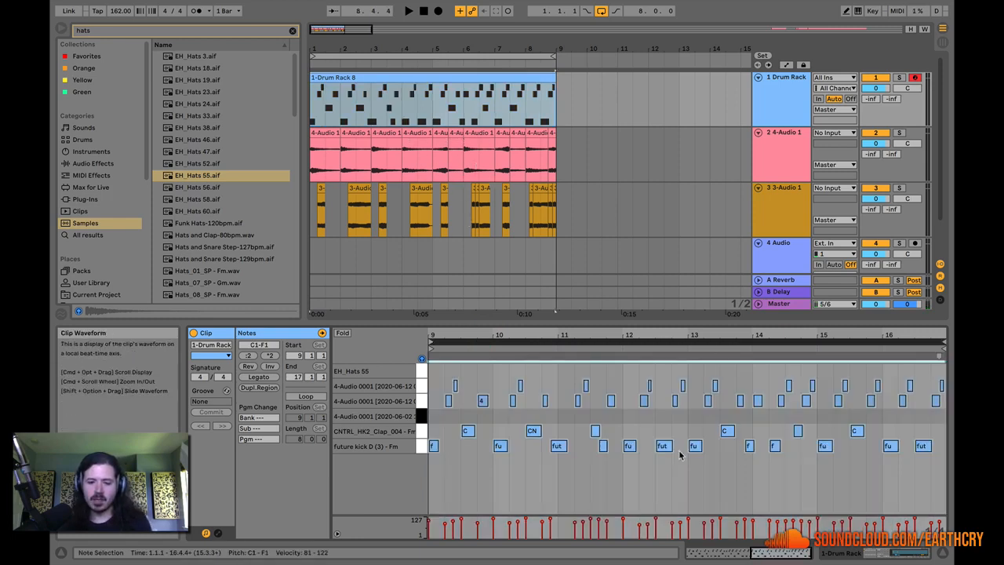
key("space")
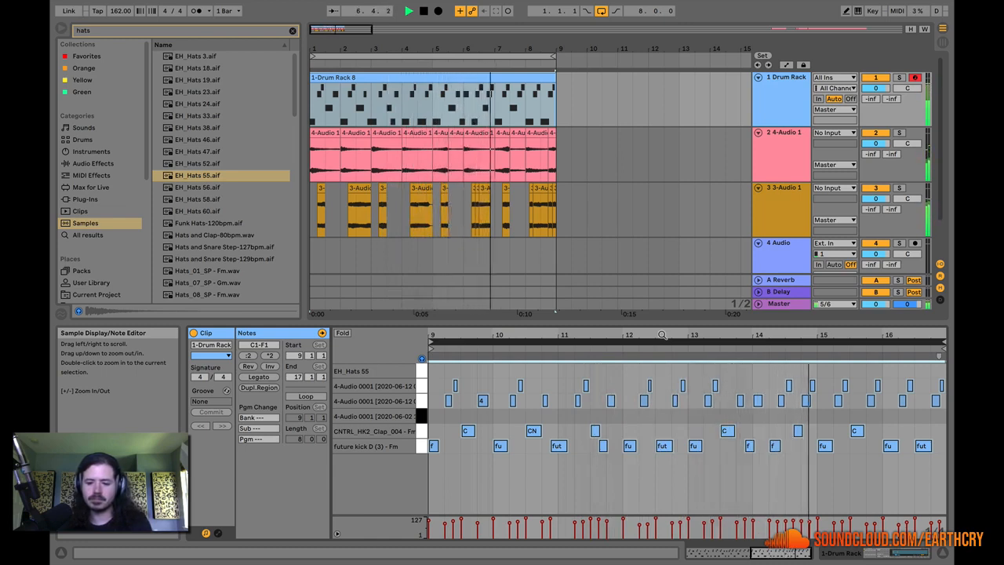
left_click_drag(729, 335, 728, 334)
key("space")
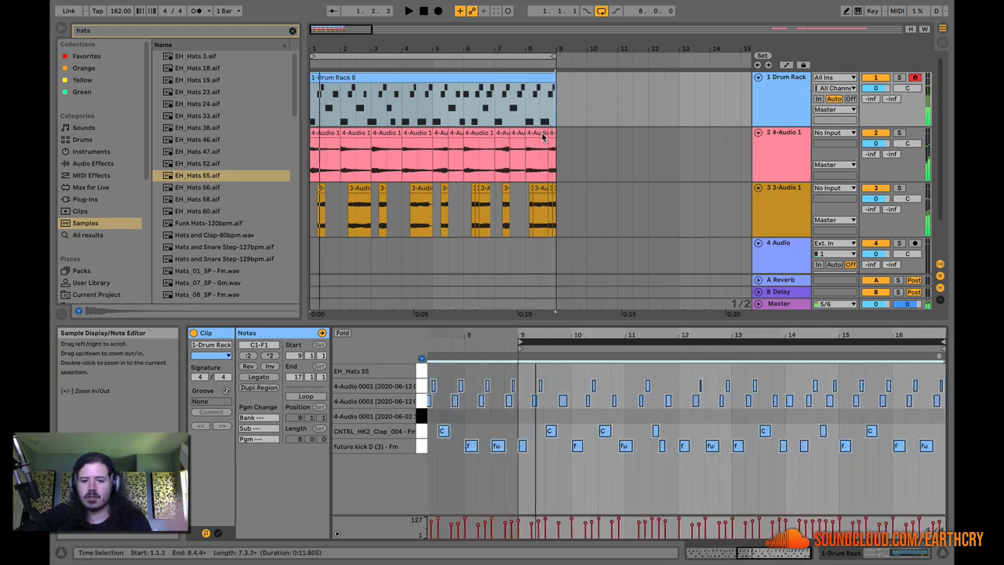
Show the Drum Rack's devices and inspect the samples on its kick, clap and 4-Audio pads.
left_click(581, 98)
left_click(405, 73)
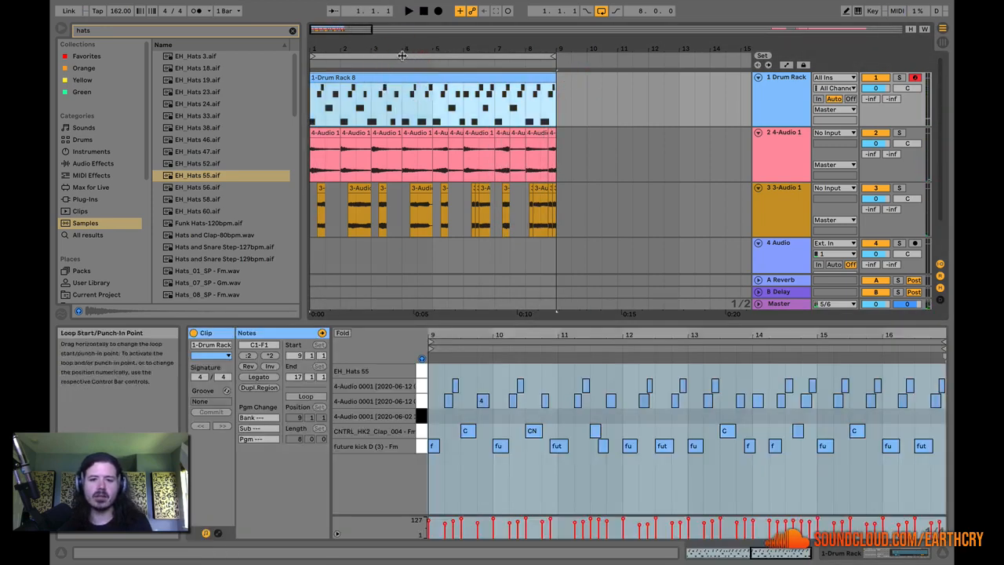
left_click(401, 56)
left_click(784, 85)
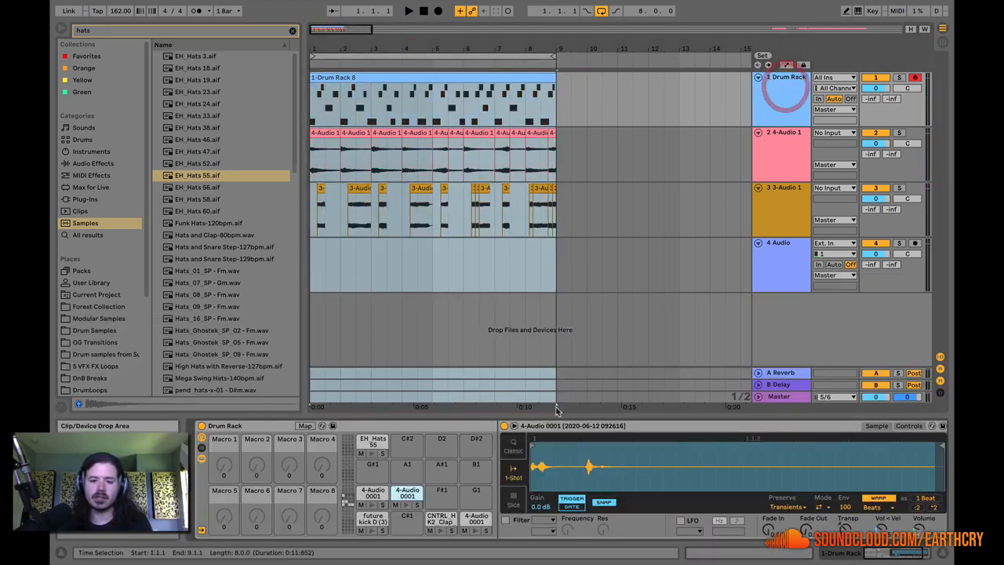
left_click(364, 499)
left_click(367, 519)
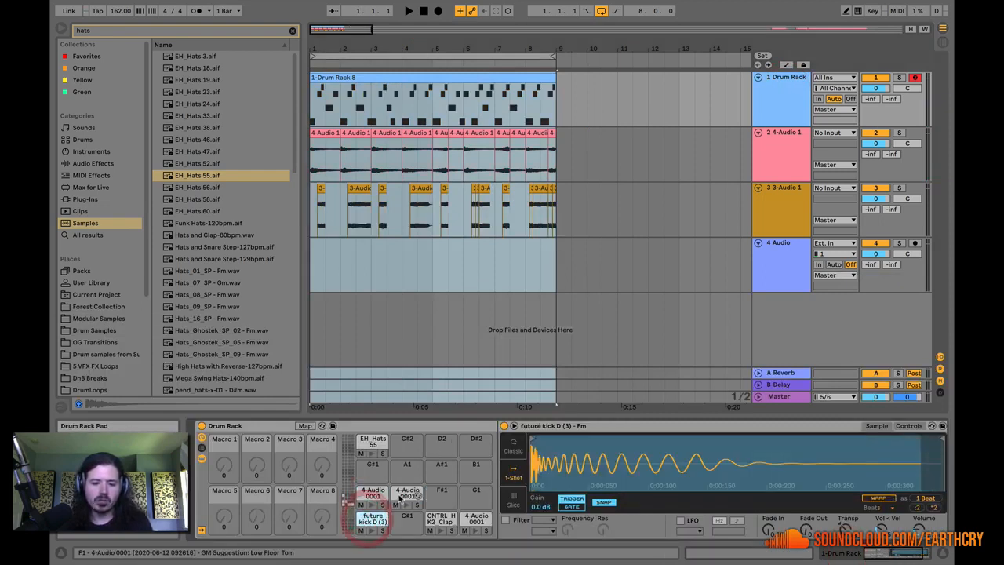
left_click(400, 495)
left_click(373, 496)
left_click(440, 520)
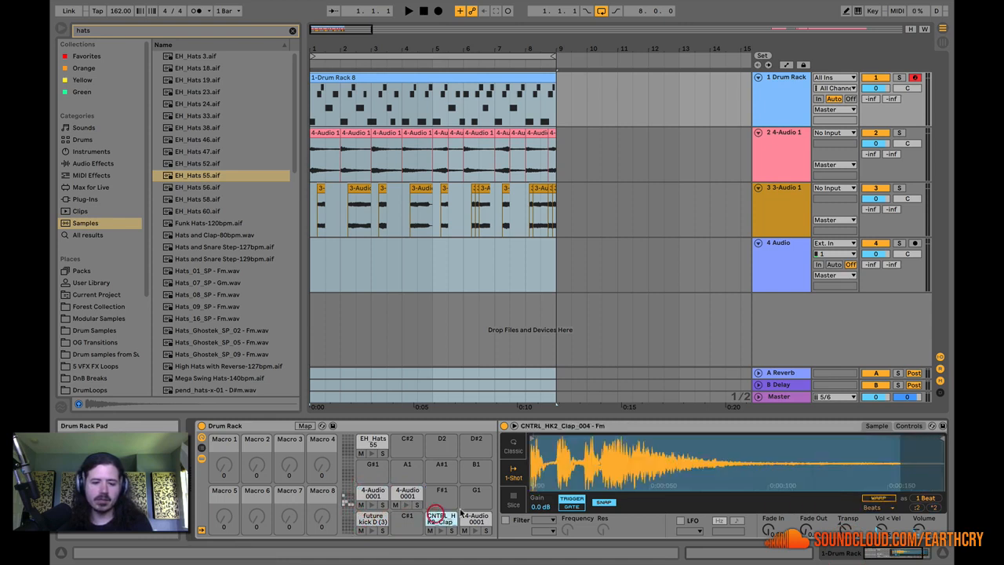
left_click(468, 519)
left_click(373, 520)
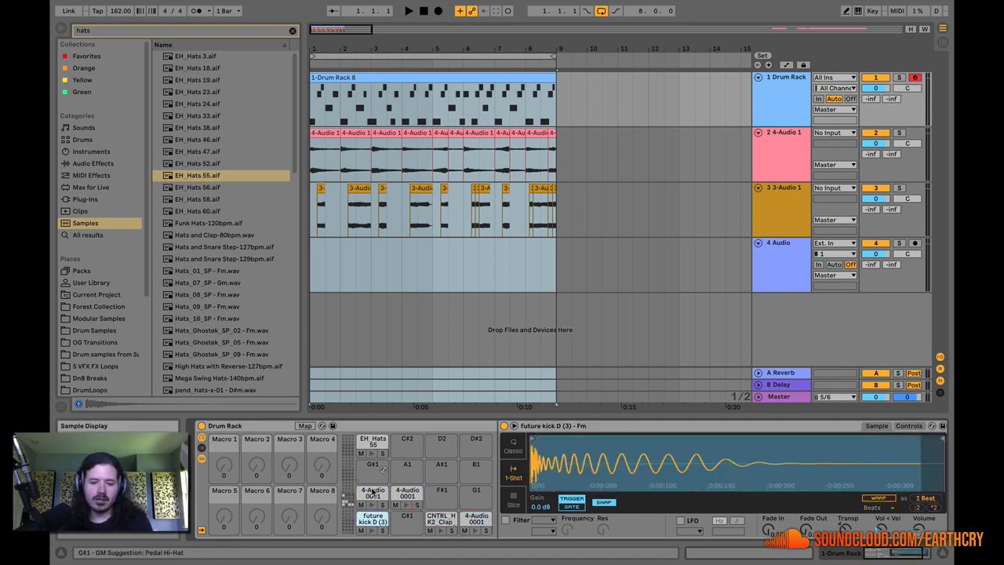
left_click(581, 425)
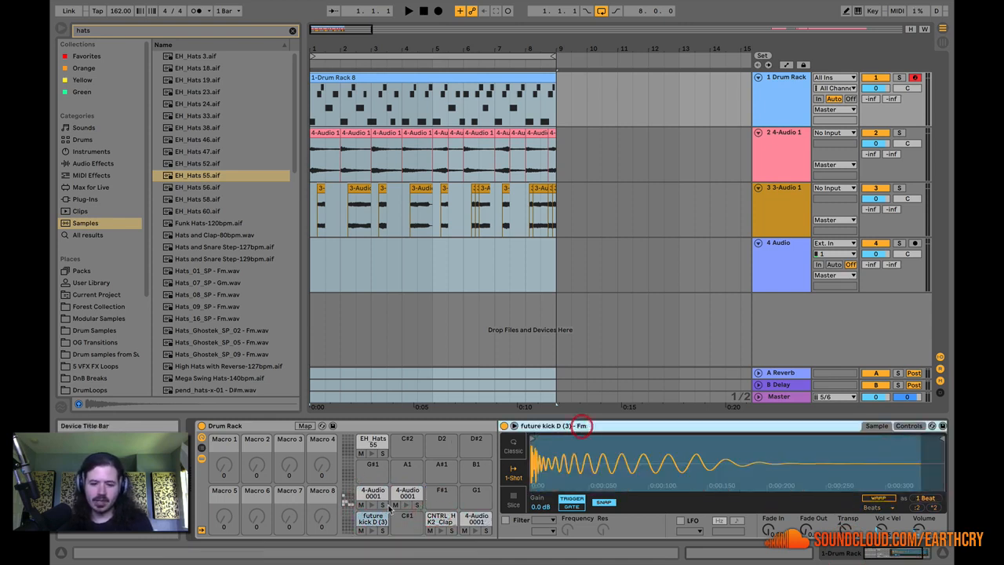
Audition a few more hat samples and load EH_Hats 60 onto the Drum Rack's A1 pad.
left_click(219, 235)
left_click(212, 223)
left_click(206, 212)
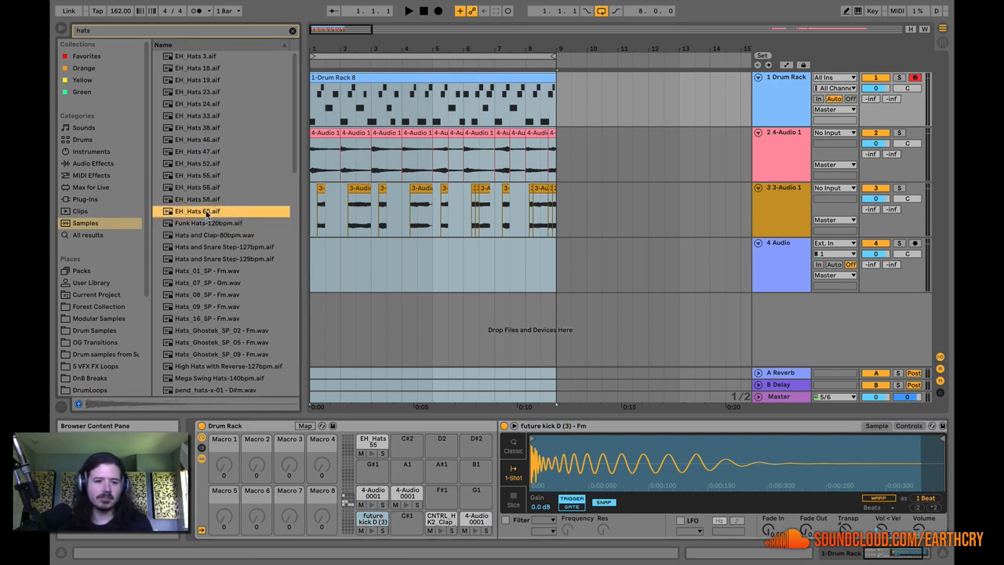
left_click_drag(198, 210, 402, 469)
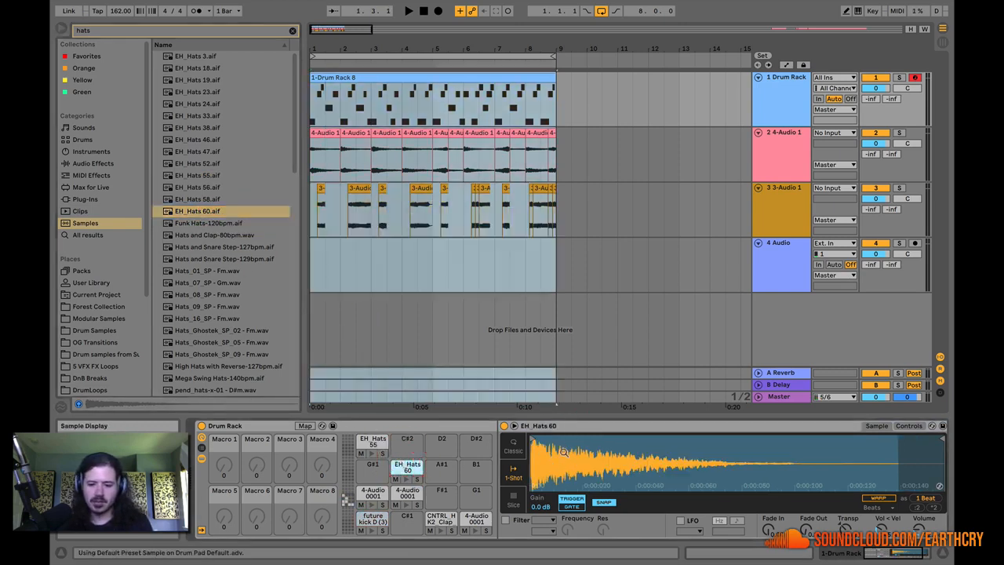
Delete the EH_Hats 60 sample from the A1 pad and select the kick pad.
right_click(400, 474)
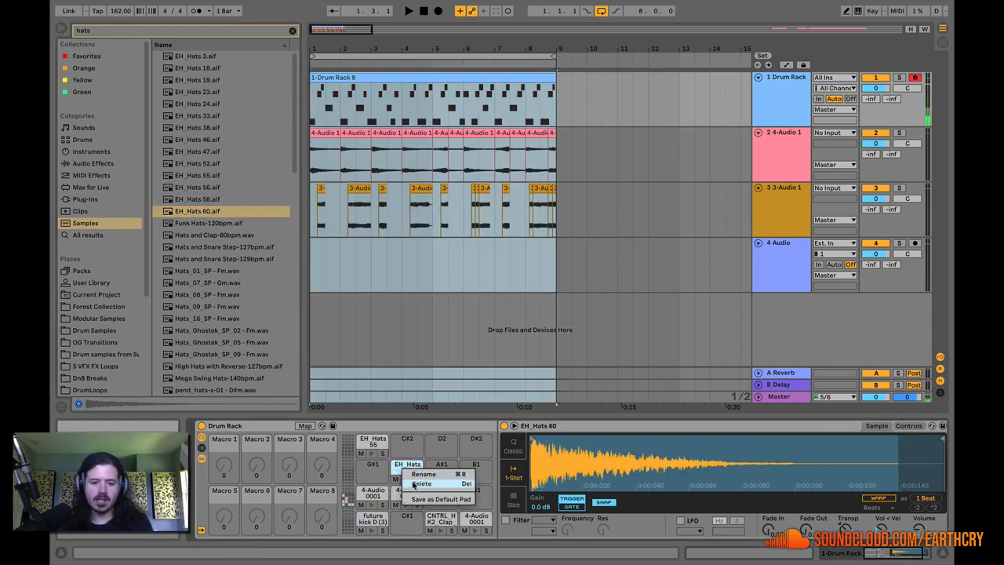
left_click(439, 492)
left_click(373, 521)
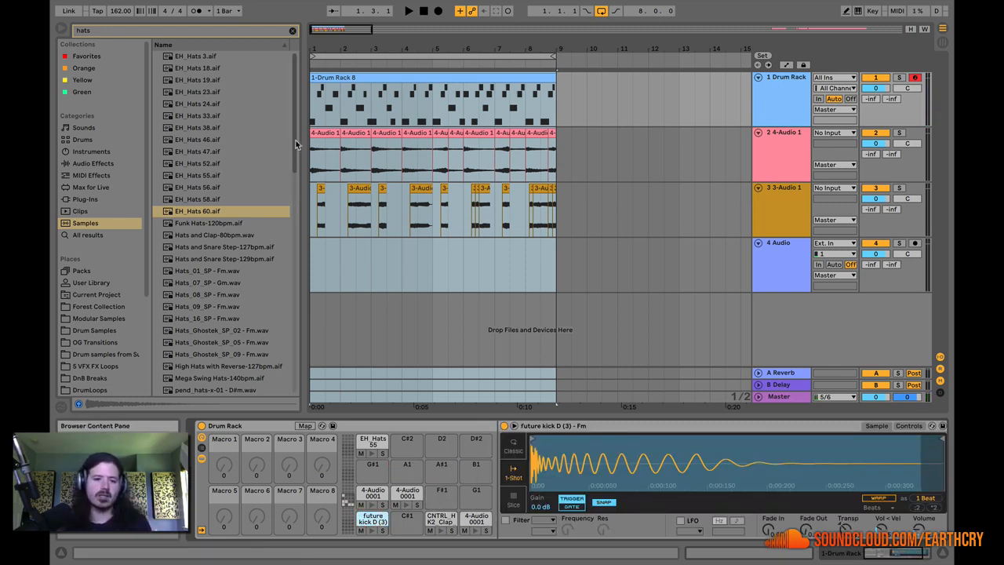
Clear the hats search and list the Wavetable presets among the instruments.
left_click_drag(295, 144, 274, 90)
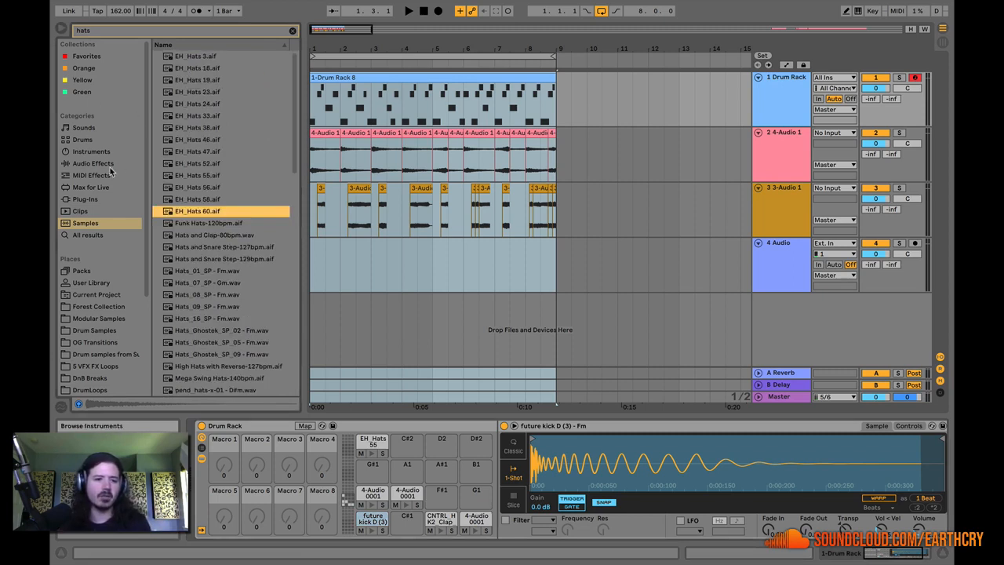
left_click(108, 152)
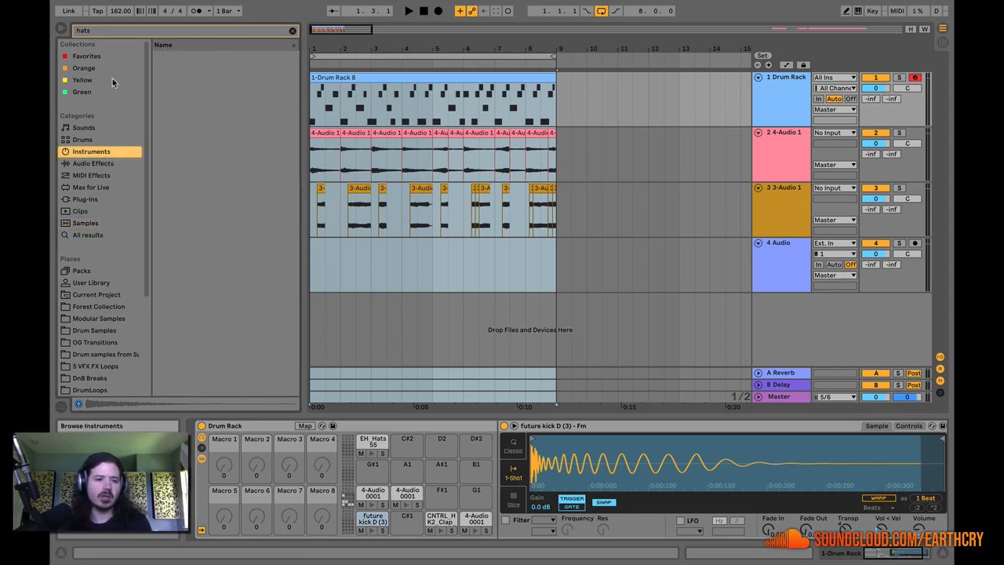
left_click(293, 31)
left_click(158, 191)
scroll(207, 318, "down", 2)
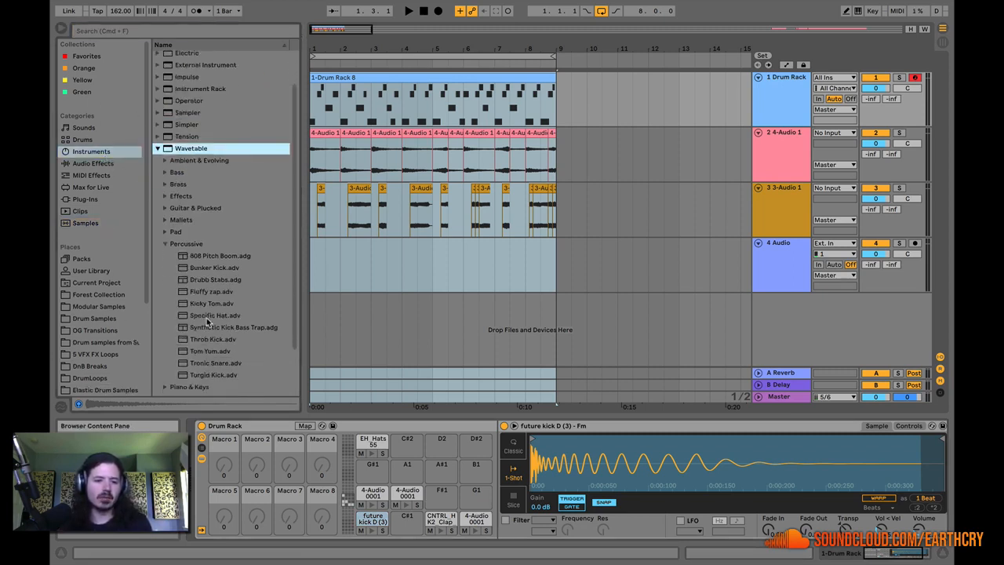
Load Wavetable's Percussive preset Specific Hat.adv onto the Drum Rack's G1 pad and select that pad.
scroll(207, 317, "down", 1)
left_click(166, 227)
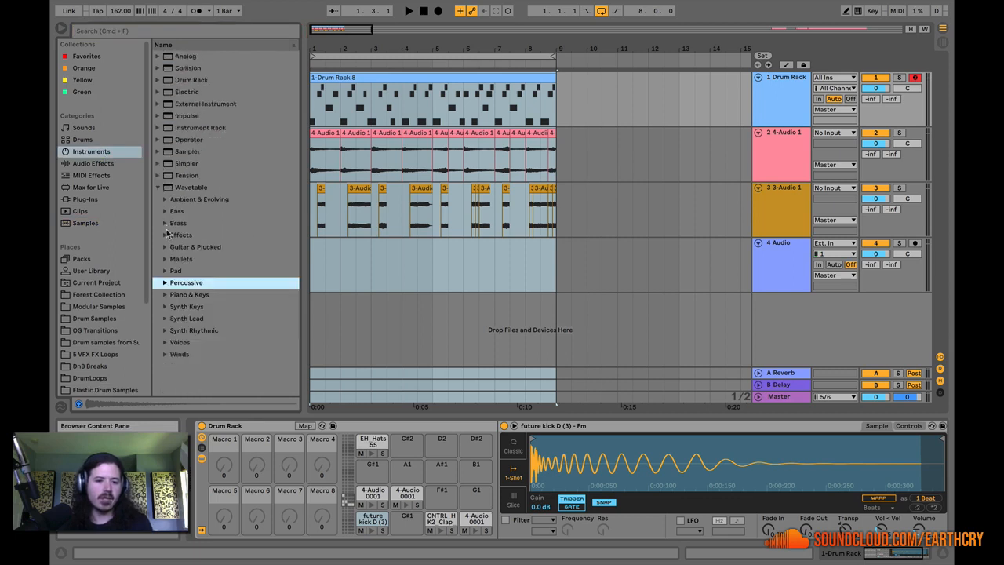
left_click(165, 283)
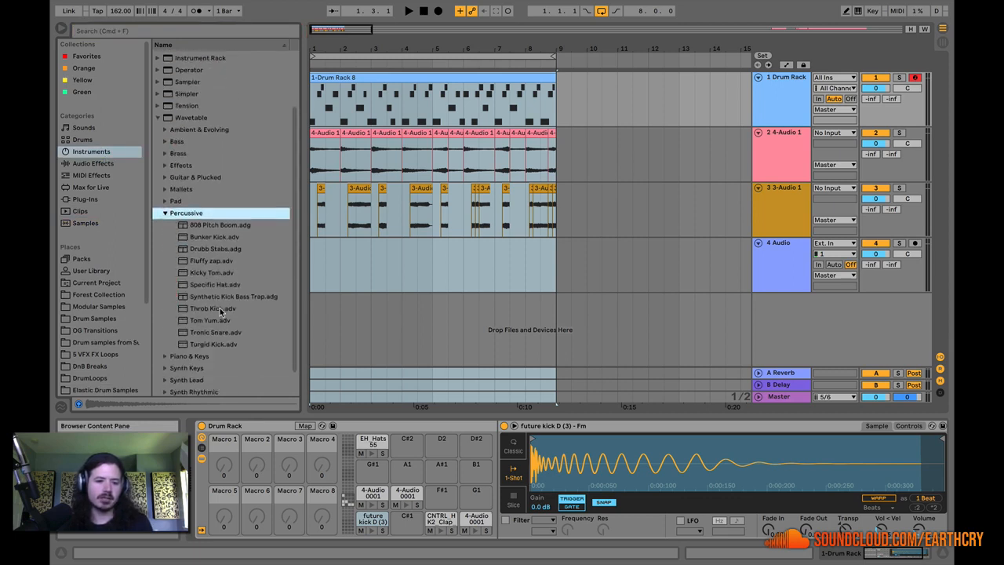
left_click_drag(204, 288, 473, 495)
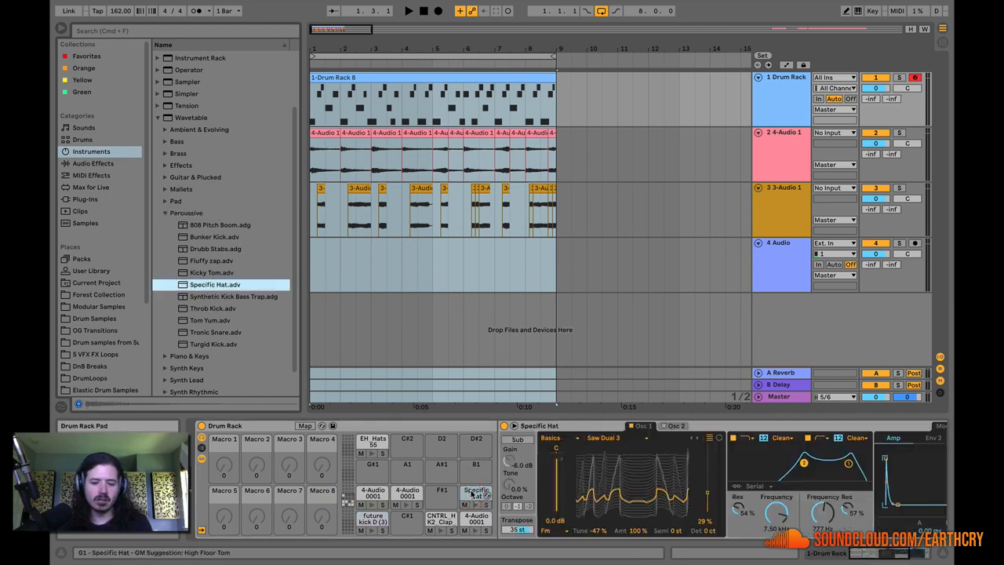
left_click(473, 495)
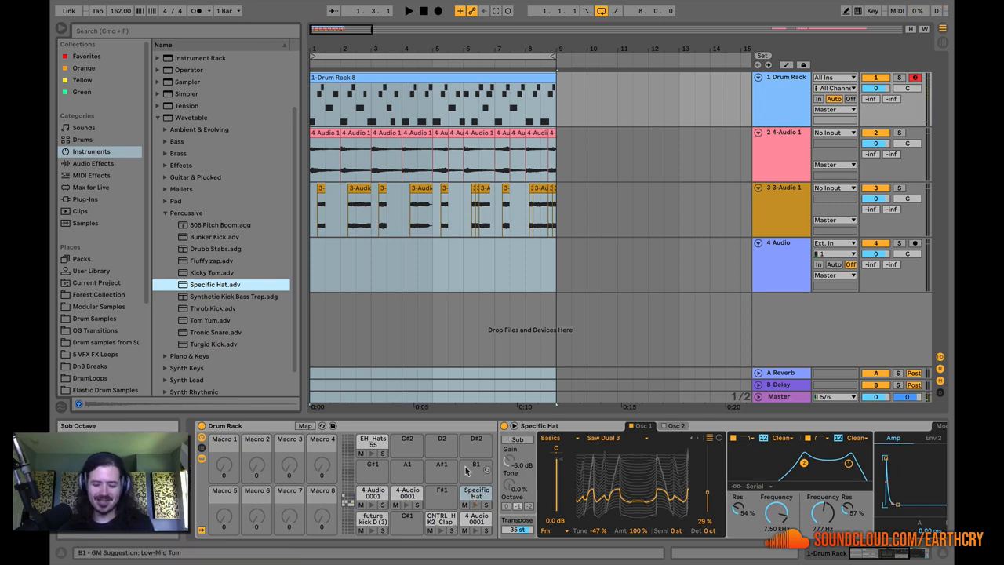
Raise the second filter's frequency on the Specific Hat device to 1.38 kHz.
mouse_move(860, 552)
left_mouse_down()
mouse_move(875, 554)
mouse_move(865, 554)
left_mouse_up()
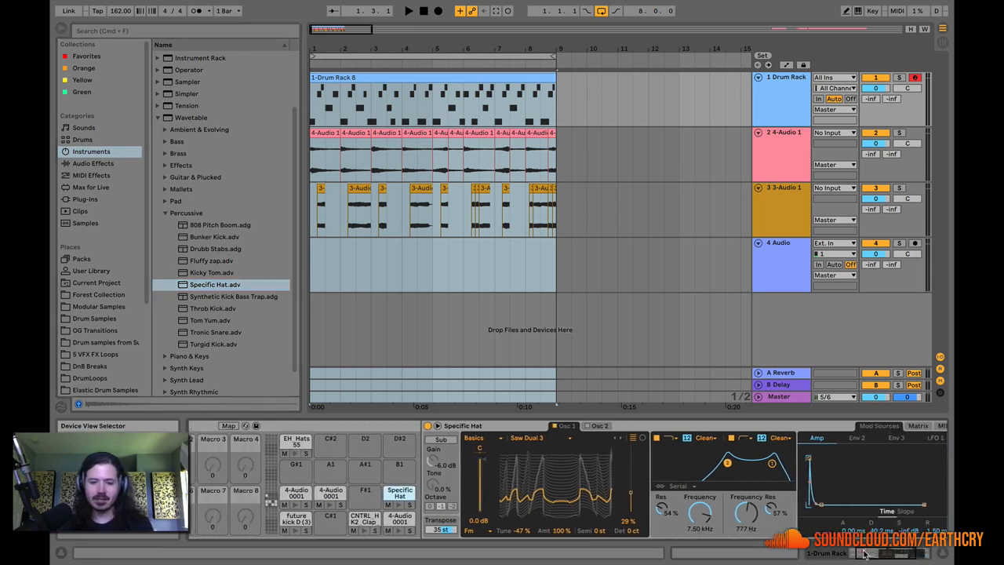
left_click(472, 492)
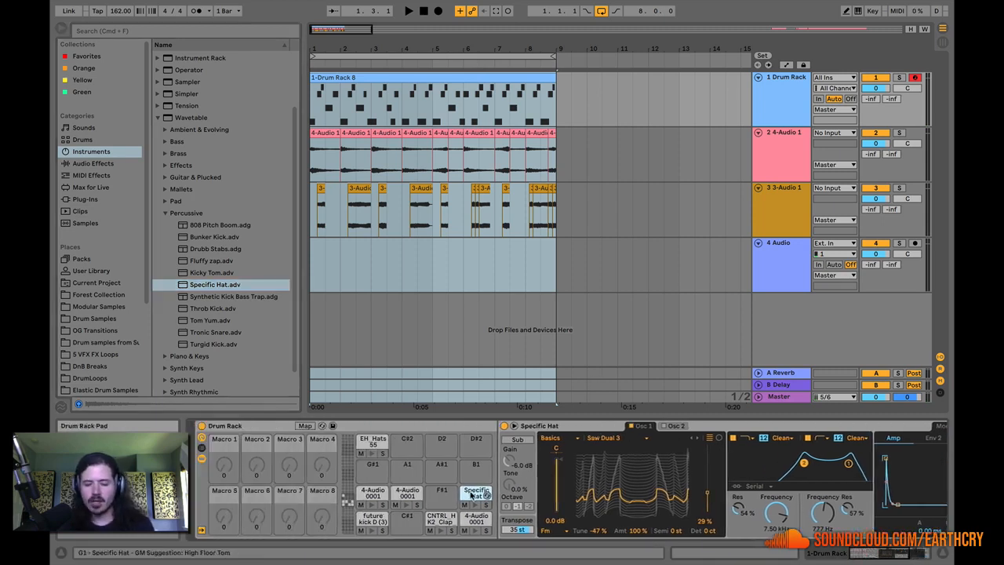
left_click_drag(867, 554, 876, 554)
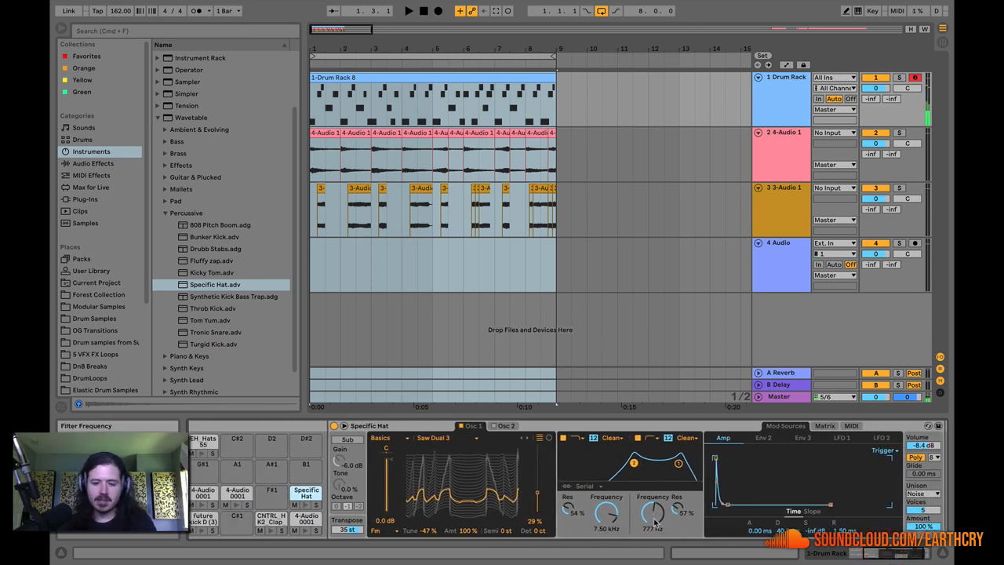
mouse_move(655, 522)
left_mouse_down()
mouse_move(655, 532)
mouse_move(655, 506)
left_mouse_up()
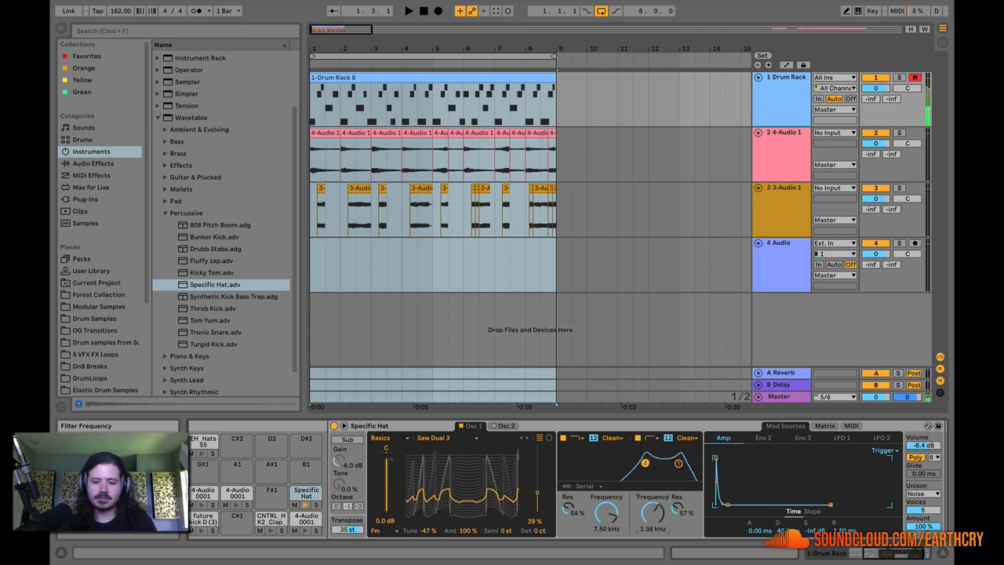
Modulate Specific Hat's Amp Decay with LFO 1 at an amount of 34 and check the LFO 1 settings.
left_click(839, 437)
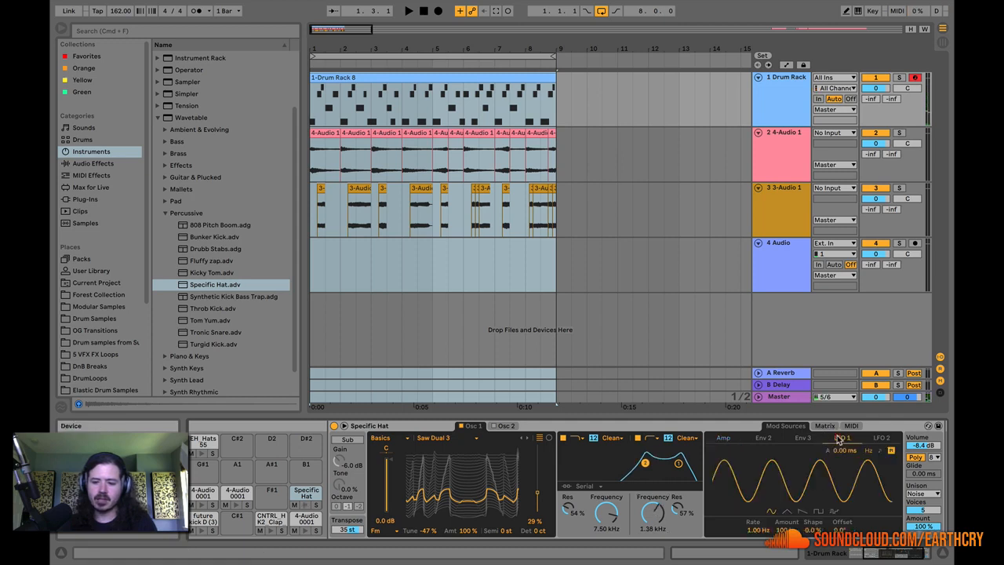
left_click(827, 428)
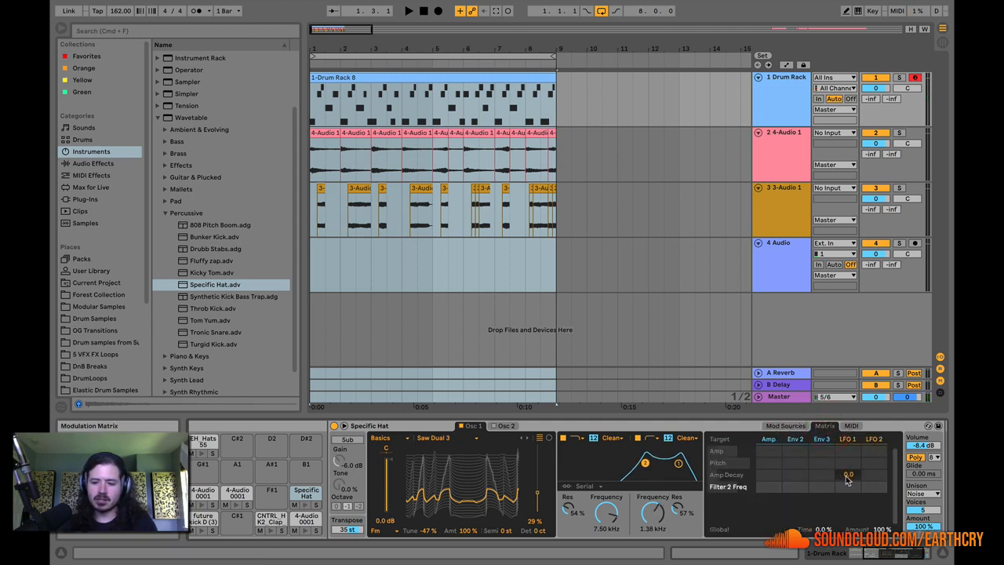
left_click_drag(847, 480, 847, 471)
left_click(846, 439)
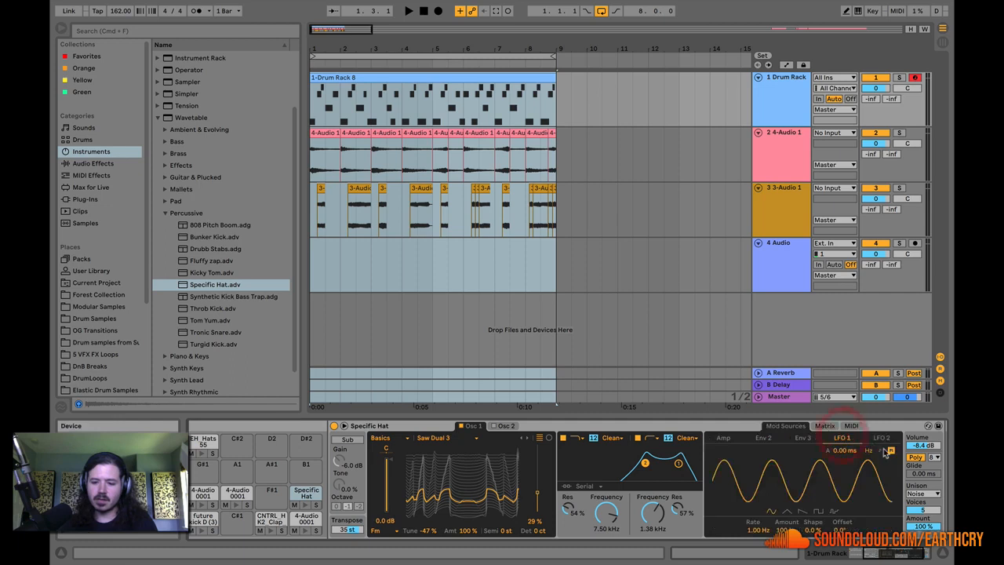
left_click(824, 426)
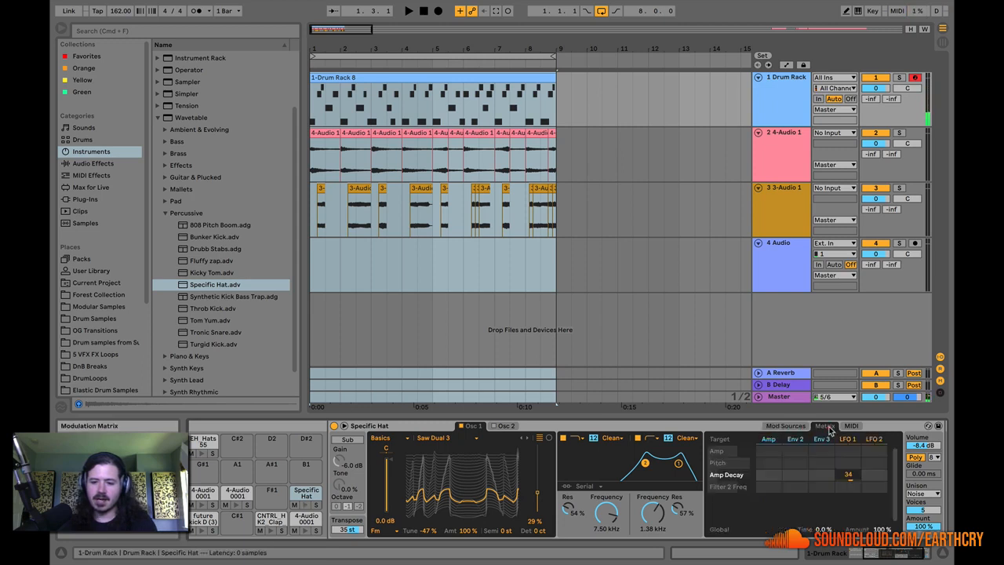
Modulate Filter 2 Freq with LFO 1, reducing the Amp Decay amount to 11 and raising filter 2's frequency to 3.33 kHz.
mouse_move(863, 488)
left_mouse_down()
mouse_move(862, 463)
mouse_move(863, 502)
left_mouse_up()
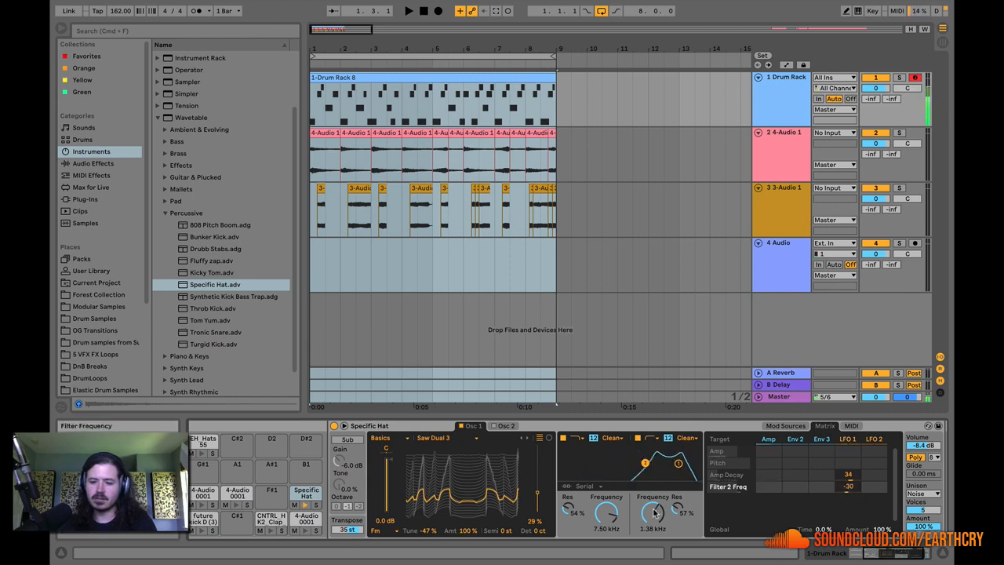
left_click_drag(838, 488, 842, 492)
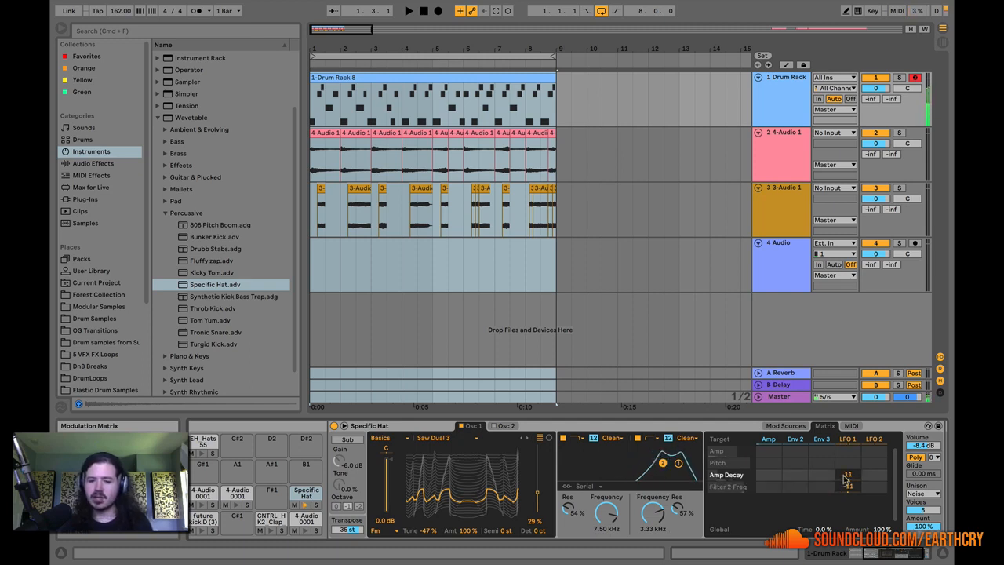
Open the Drum Rack clip for note editing, starting at bar 9, with Draw Mode on.
left_click(409, 77)
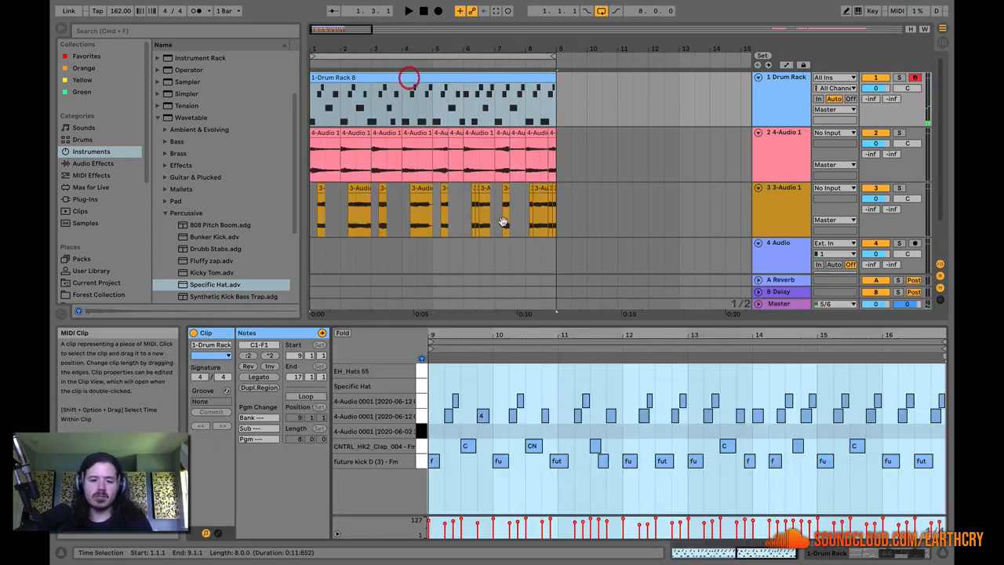
key("b")
key("plus")
left_click(463, 371)
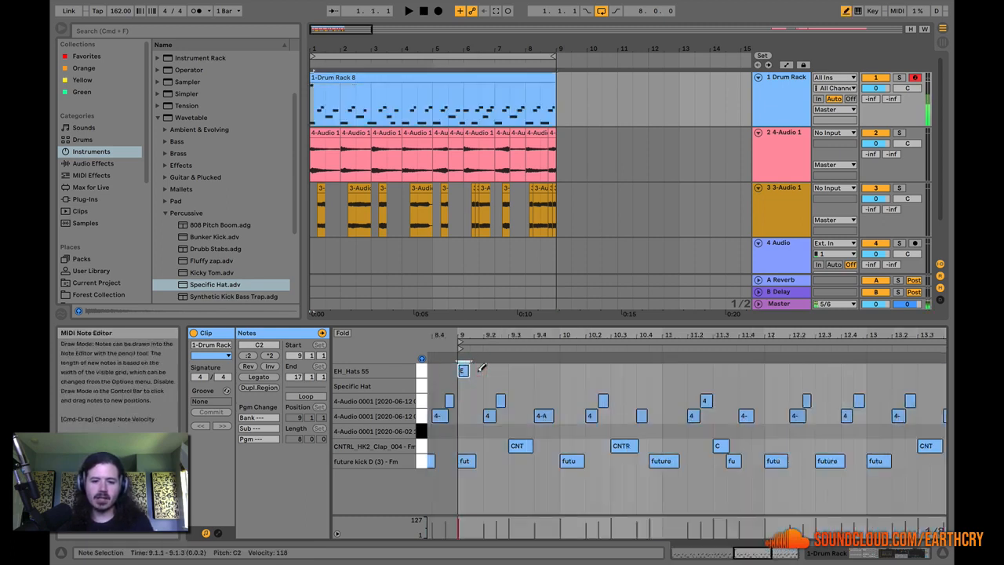
left_click_drag(481, 367, 506, 365)
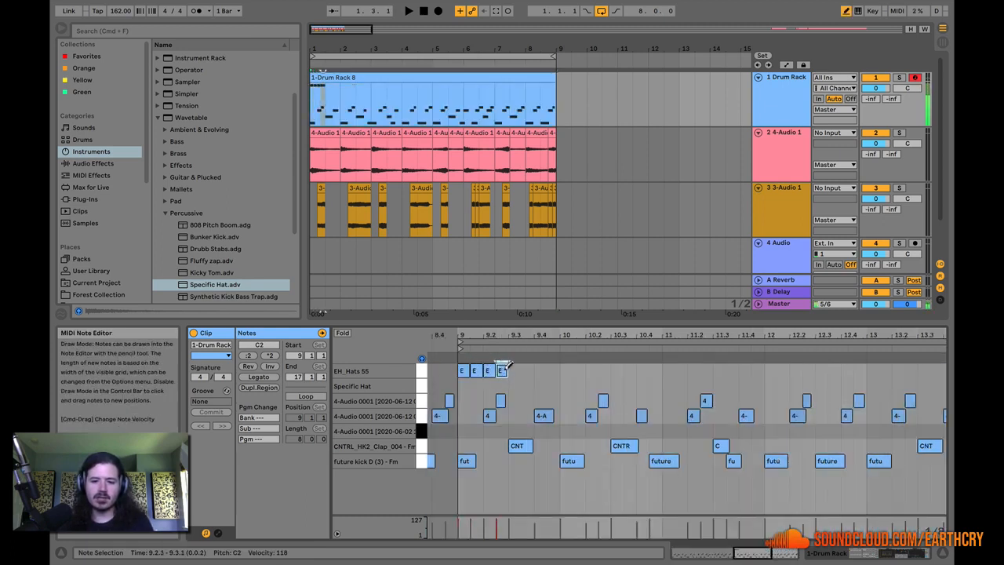
left_click(464, 370)
left_click(476, 370)
left_click(476, 370)
left_click(488, 369)
left_click(501, 370)
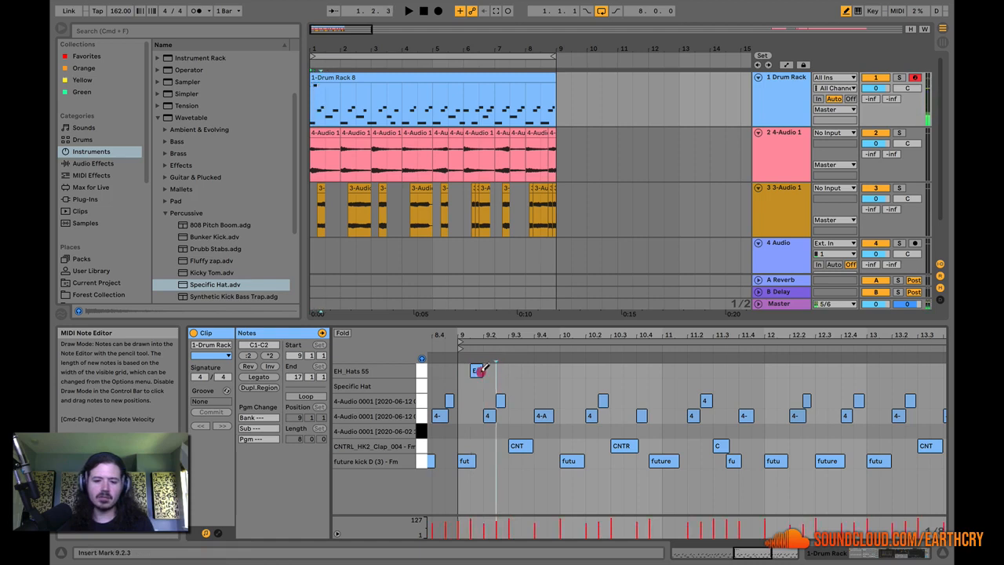
left_click(479, 370)
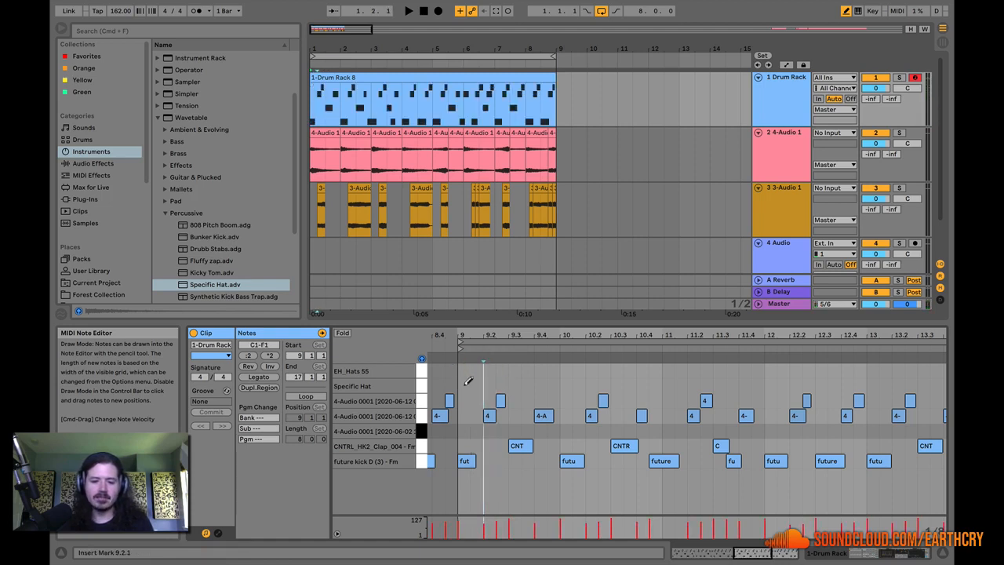
Draw eight consecutive eighth notes for Specific Hat across bar 9 of the clip.
left_click(465, 385)
left_click(476, 385)
left_click(488, 385)
left_click(500, 384)
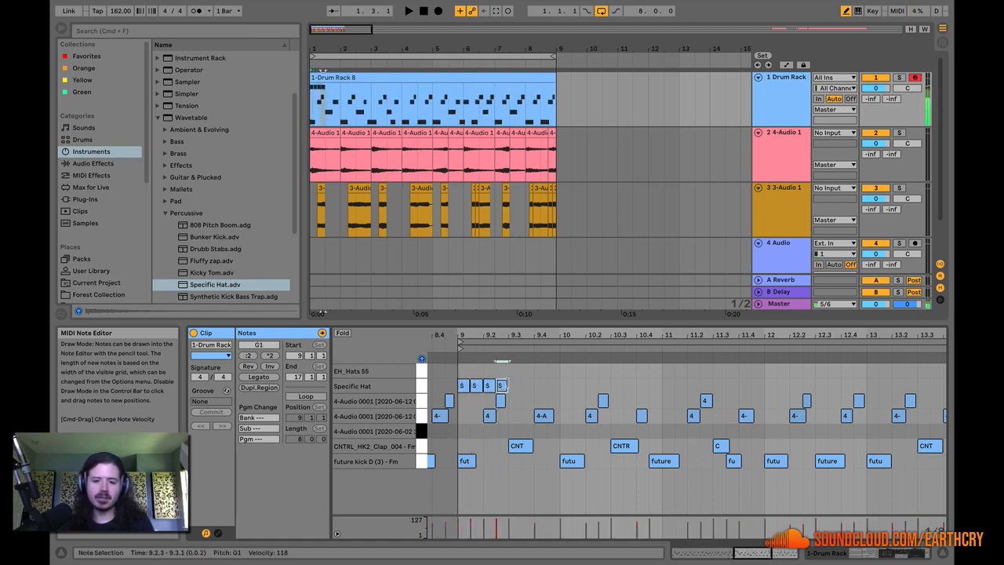
left_click(513, 384)
left_click(526, 384)
left_click(539, 384)
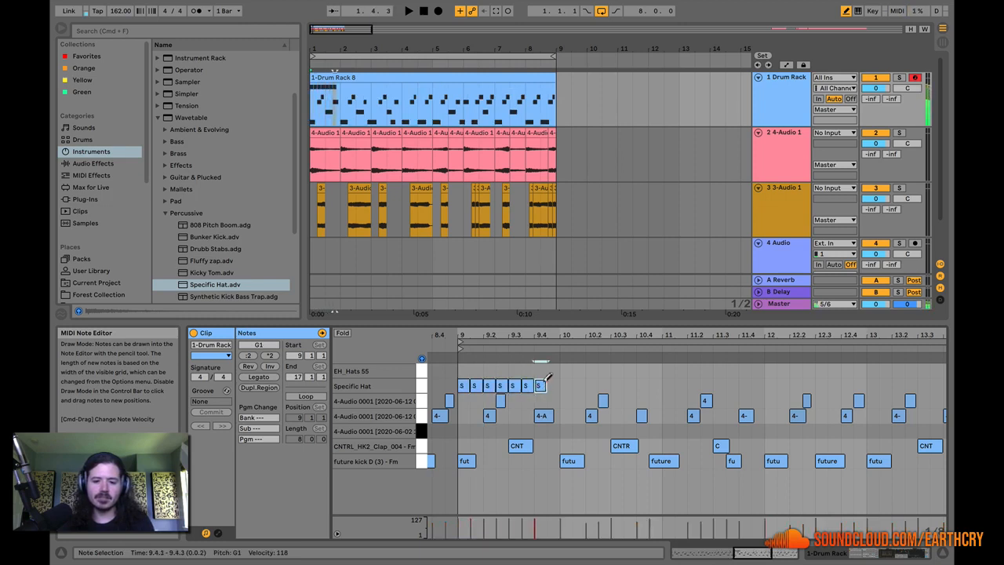
left_click(553, 385)
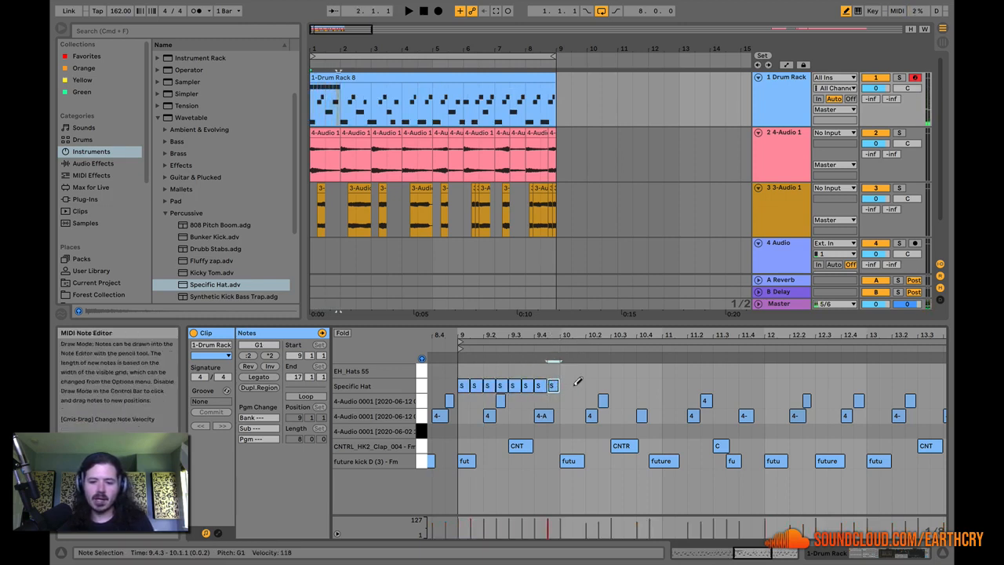
Continue the Specific Hat eighth notes without gaps from bar 10 to the clip's end at bar 17.
left_click_drag(572, 382, 917, 385)
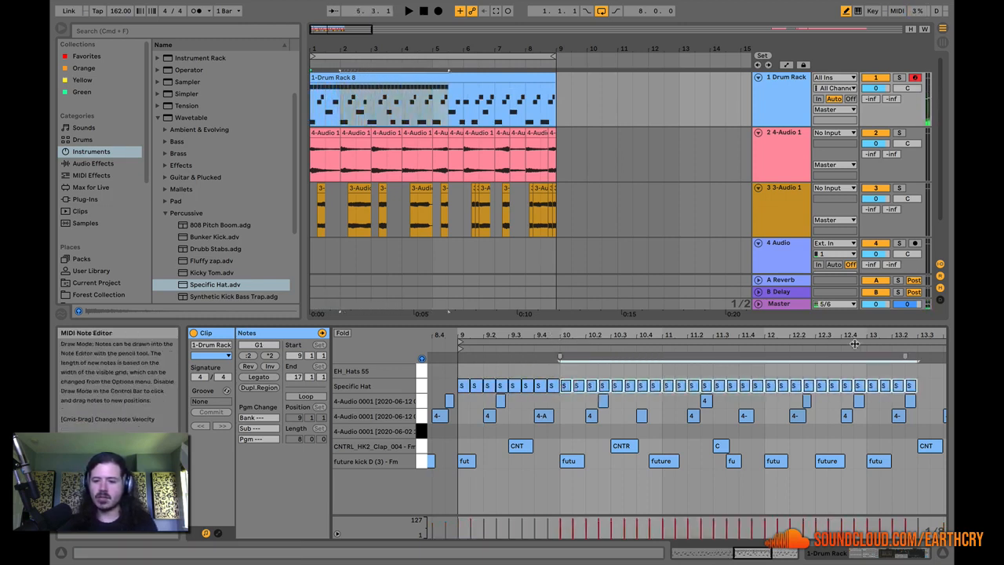
mouse_move(725, 335)
left_mouse_down()
mouse_move(597, 335)
mouse_move(610, 349)
left_mouse_up()
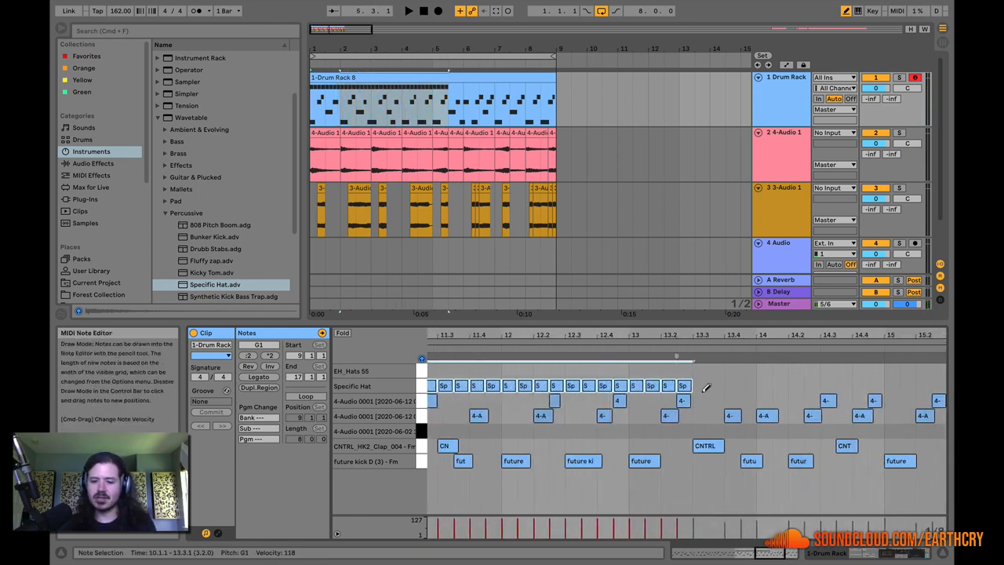
left_click_drag(703, 387, 885, 384)
left_click_drag(889, 335, 697, 335)
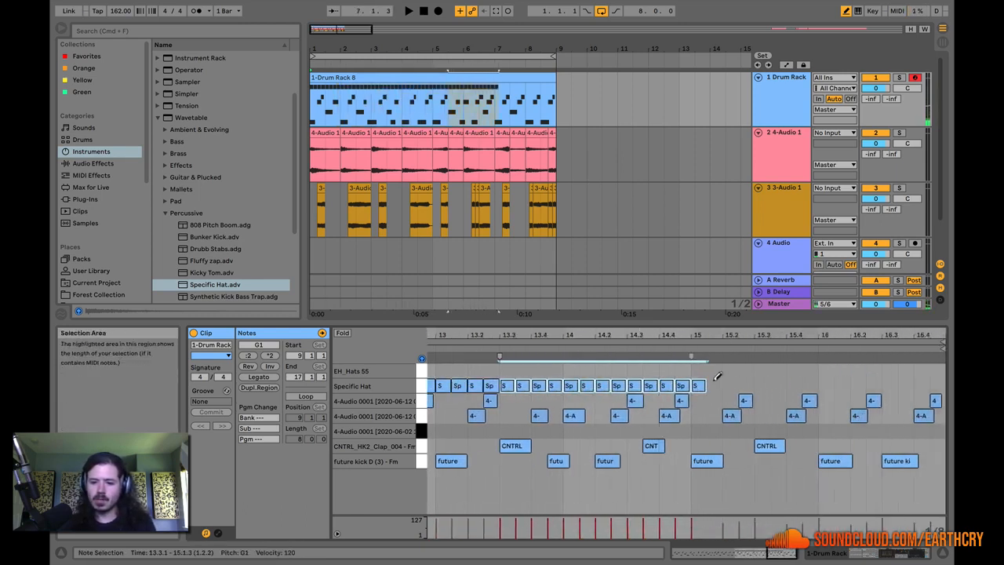
left_click_drag(715, 384, 941, 385)
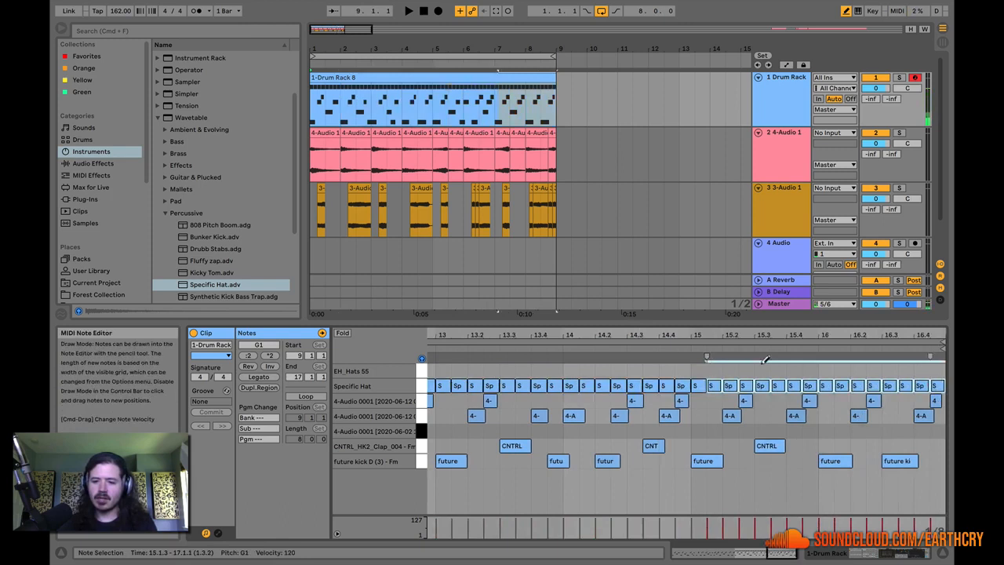
right_click(673, 366)
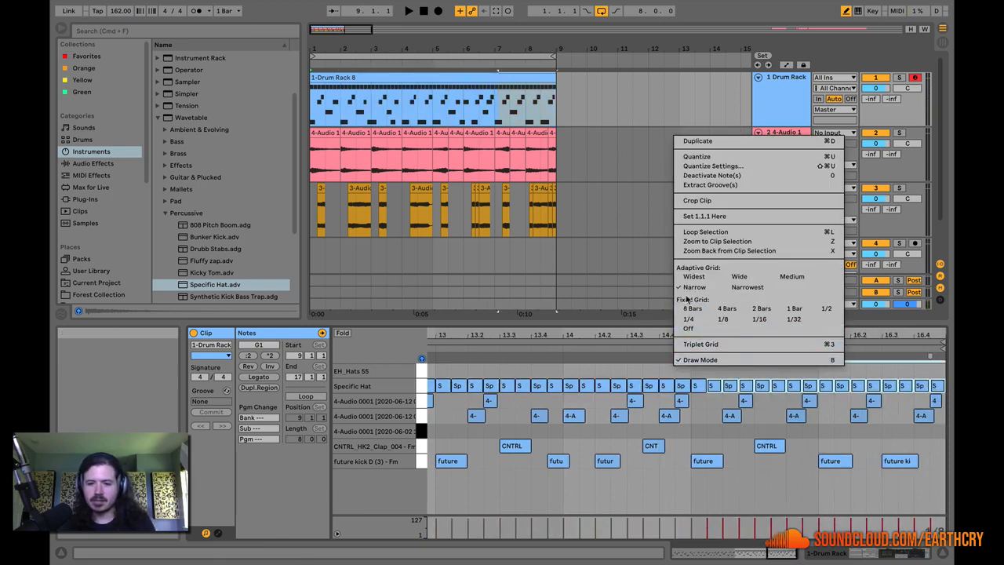
left_click(645, 338)
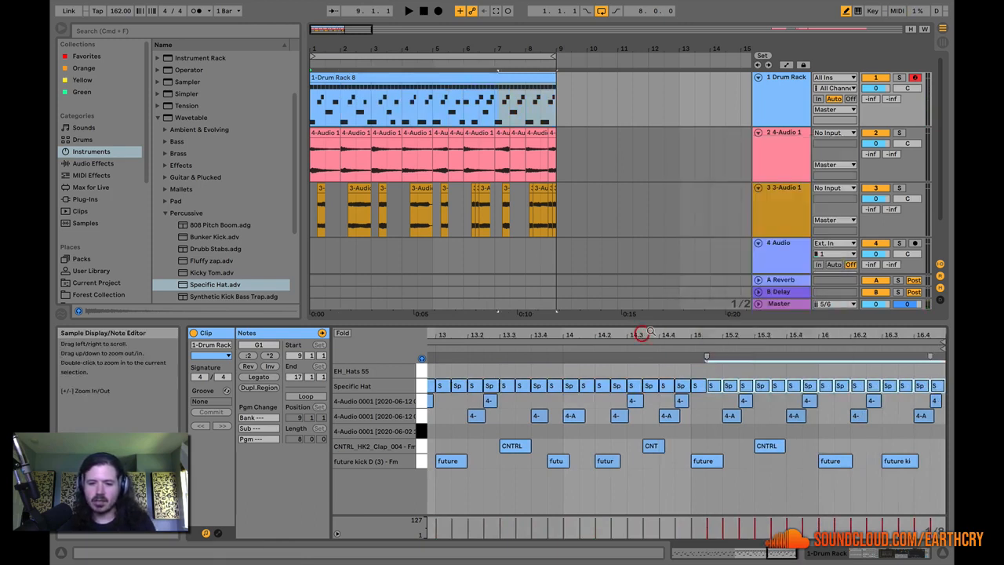
mouse_move(639, 336)
left_mouse_down()
mouse_move(638, 378)
mouse_move(648, 371)
mouse_move(604, 371)
mouse_move(698, 370)
left_mouse_up()
left_click(637, 369)
left_click(673, 370)
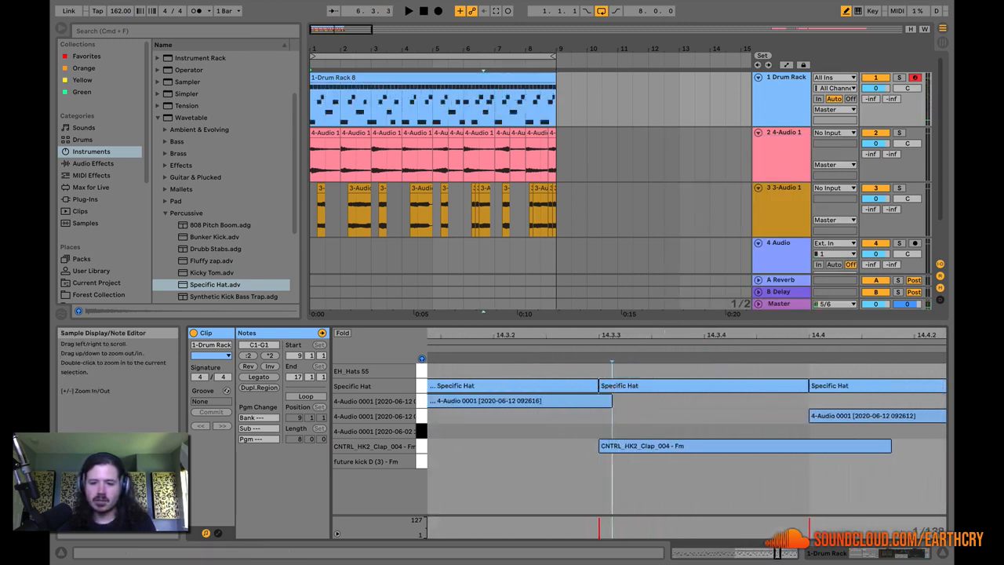
mouse_move(665, 336)
left_mouse_down()
mouse_move(666, 297)
mouse_move(753, 300)
left_mouse_up()
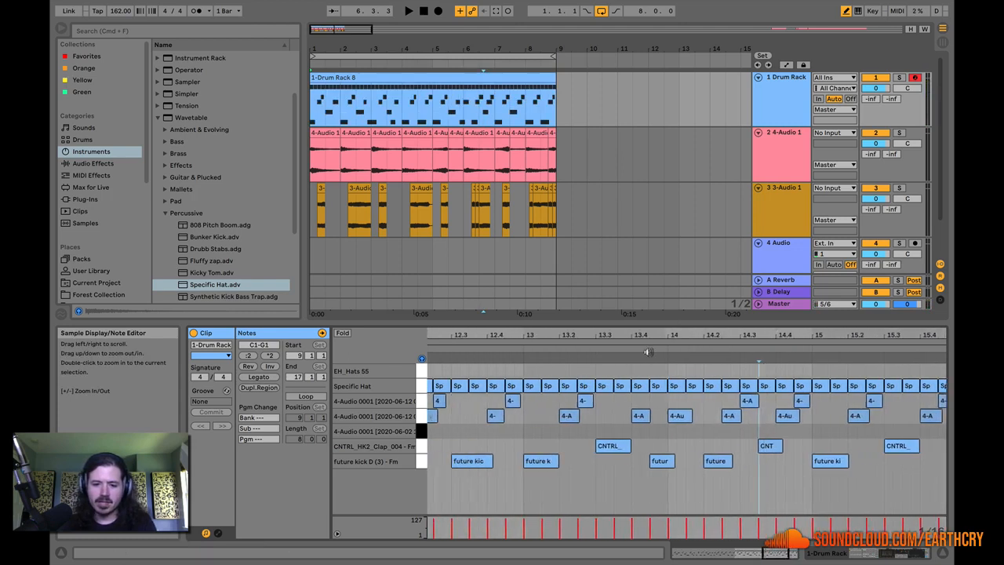
Replace the Specific Hat eighth notes in the second half of bar 13 with a run of sixteenth notes.
left_click(623, 387)
left_click(618, 387)
left_click_drag(618, 385, 665, 385)
Redraw the four Specific Hat eighth notes in the second half of bar 10 and play the loop back.
left_click_drag(669, 336, 808, 302)
mouse_move(654, 335)
left_mouse_down()
mouse_move(657, 385)
mouse_move(669, 385)
left_mouse_up()
left_click(648, 386)
left_click(635, 386)
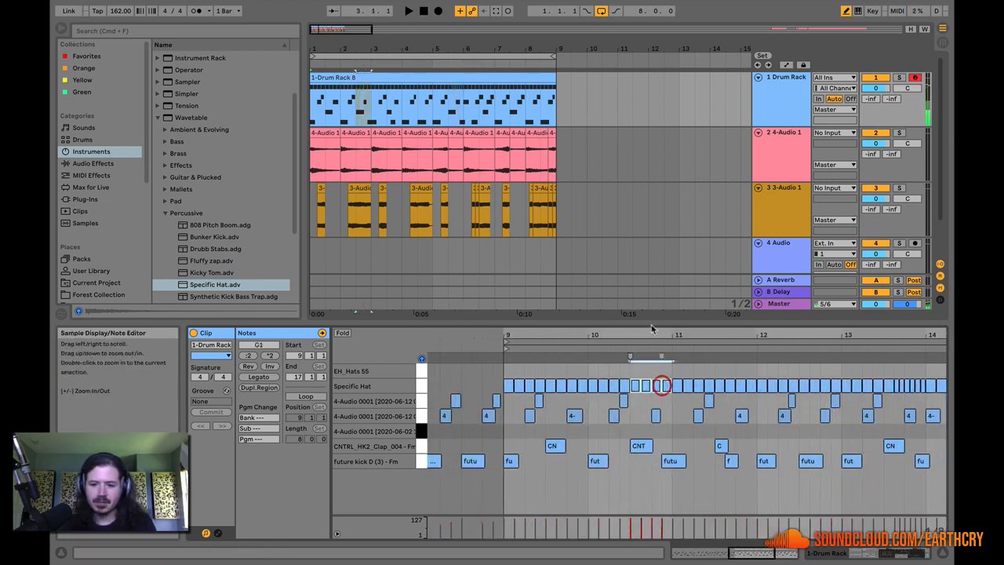
left_click(409, 12)
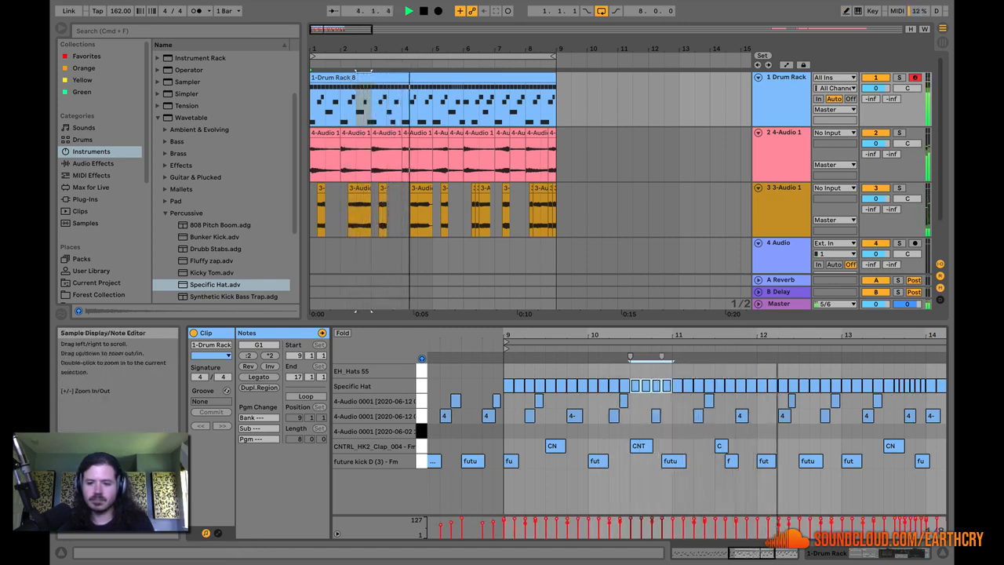
Replace the Specific Hat eighth notes from 16.3 to the clip's end at bar 17 with a run of sixteenth notes.
left_click_drag(785, 333, 618, 333)
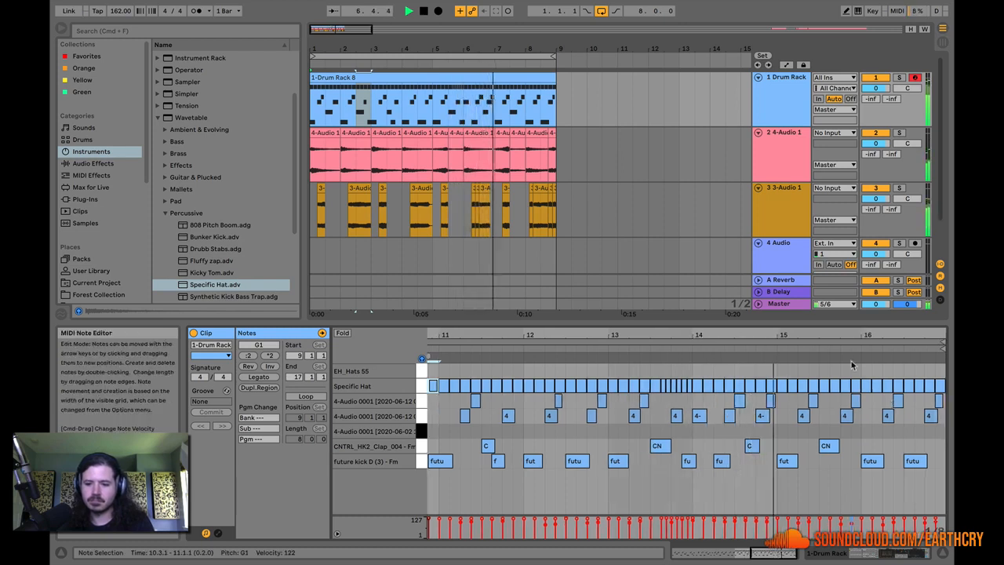
left_click_drag(847, 335, 822, 371)
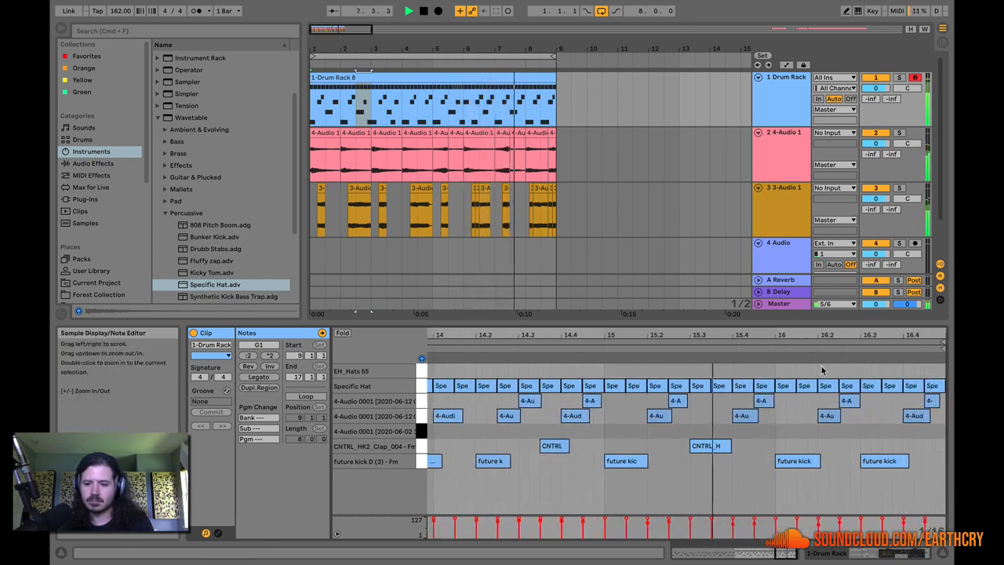
left_click(867, 385)
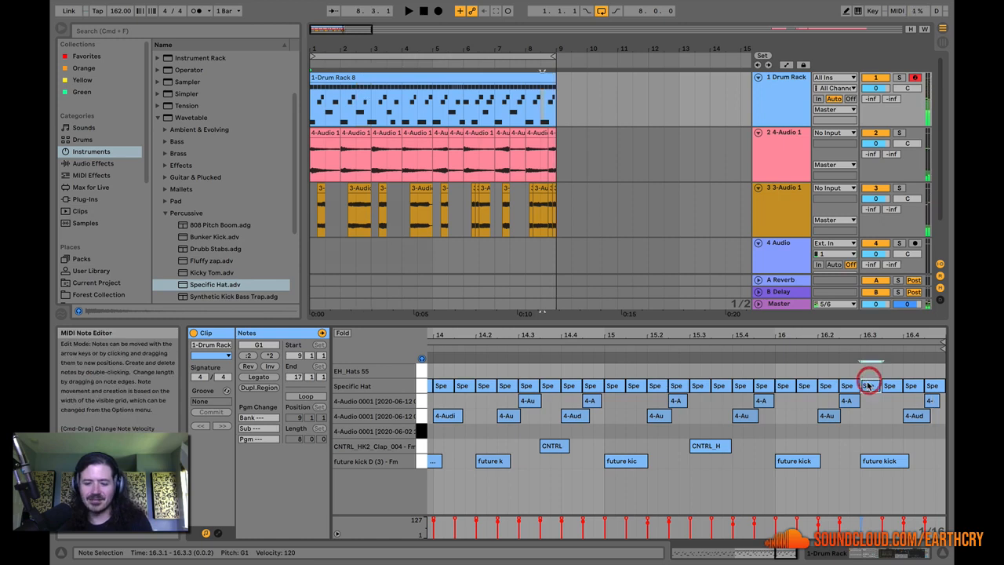
key("b")
left_click(868, 384)
left_click(869, 385)
left_click_drag(869, 386, 934, 384)
left_click_drag(869, 385, 941, 385)
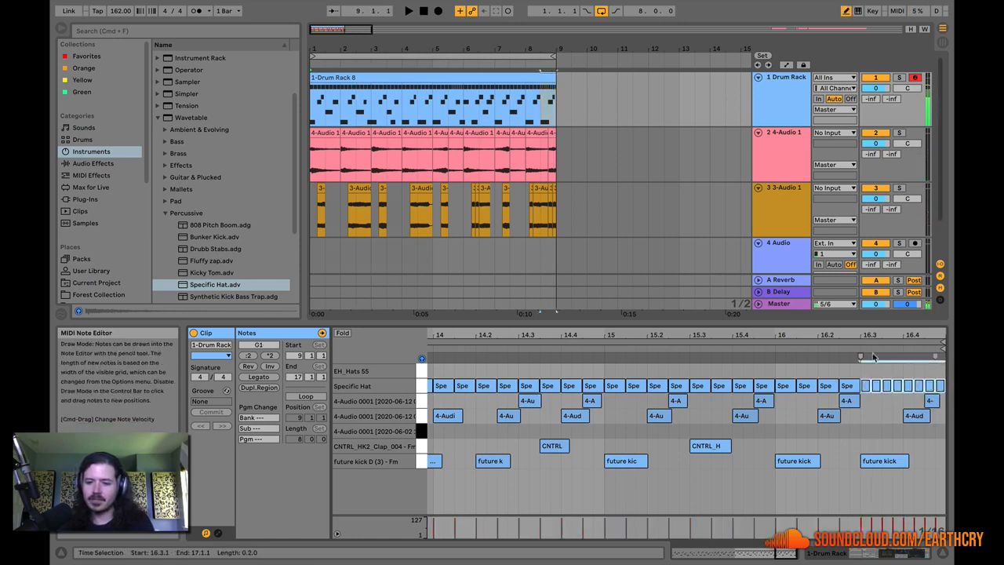
Switch from the clip's notes to the Drum Rack's devices and examine the Specific Hat and 4-Audio 0001 pads.
left_click_drag(929, 336, 928, 330)
key("shift+Tab")
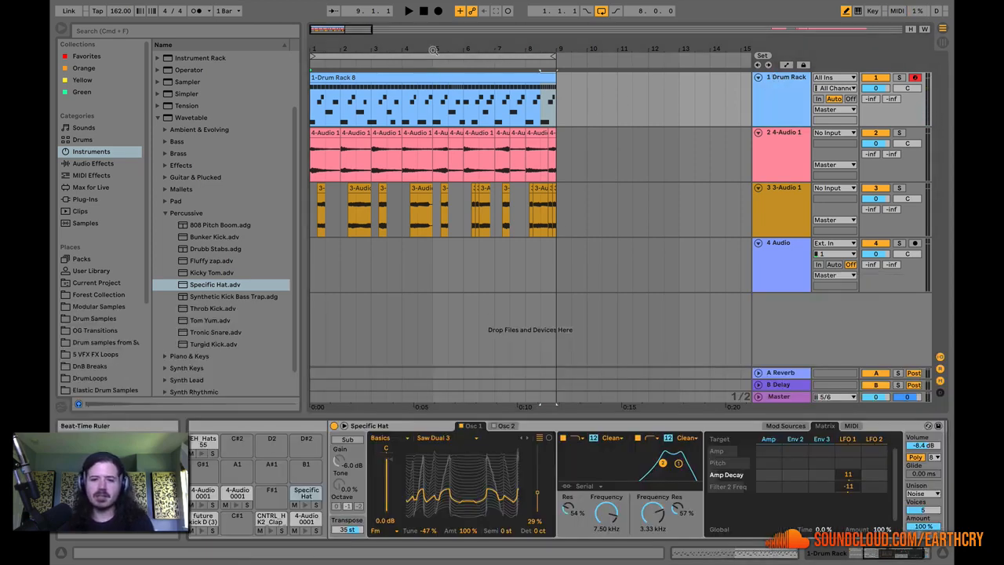
left_click_drag(366, 33, 386, 64)
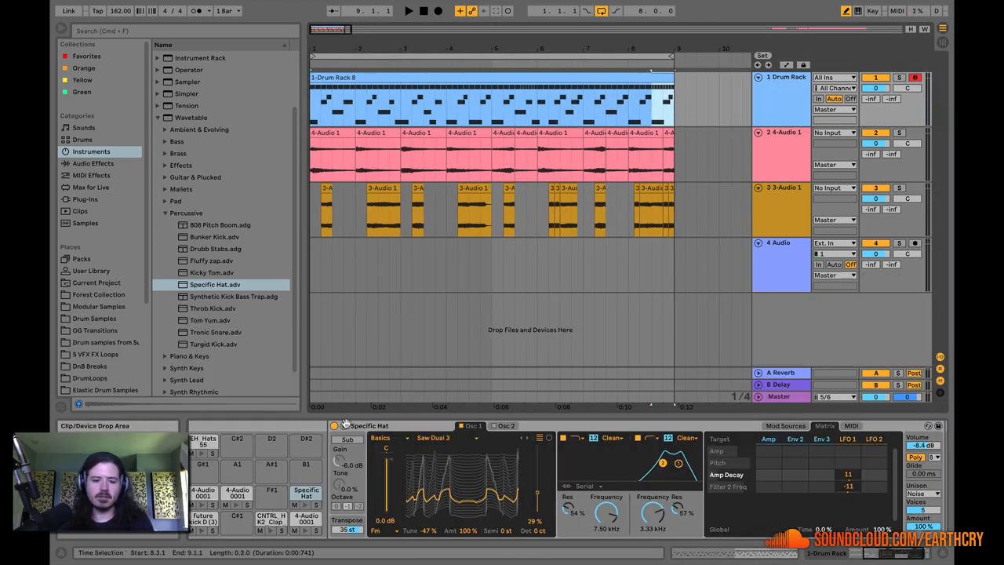
left_click(307, 506)
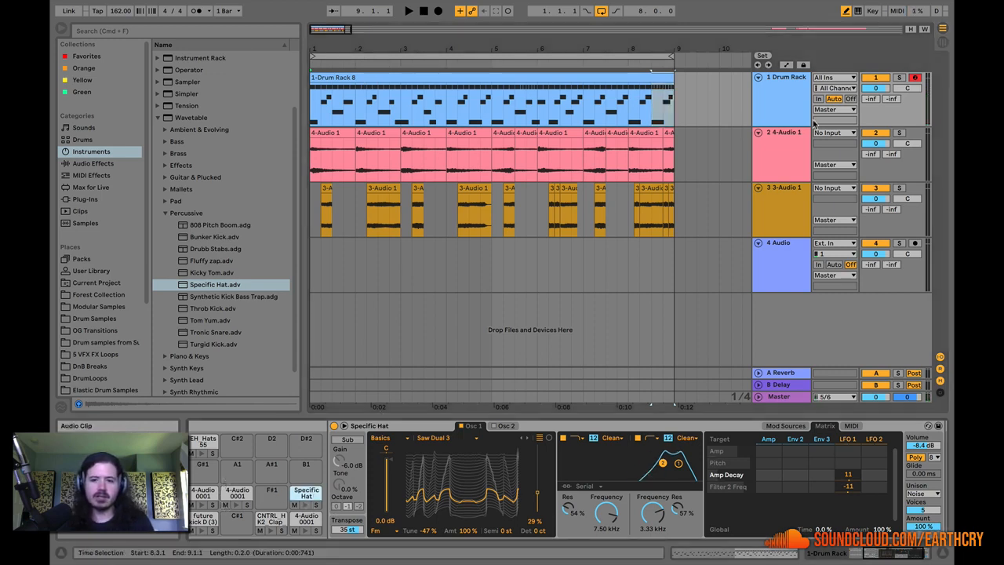
left_click_drag(330, 44, 350, 72)
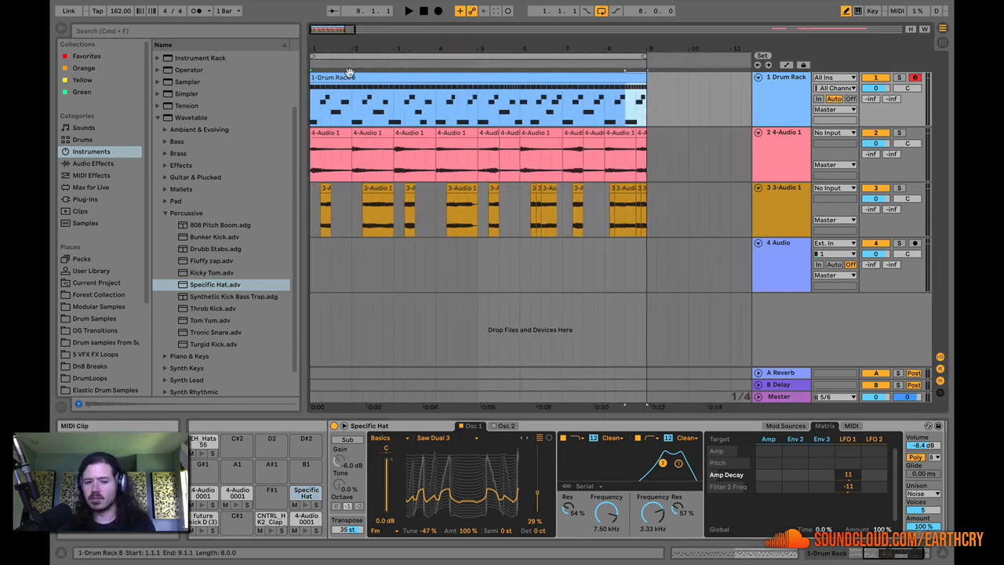
left_click(855, 555)
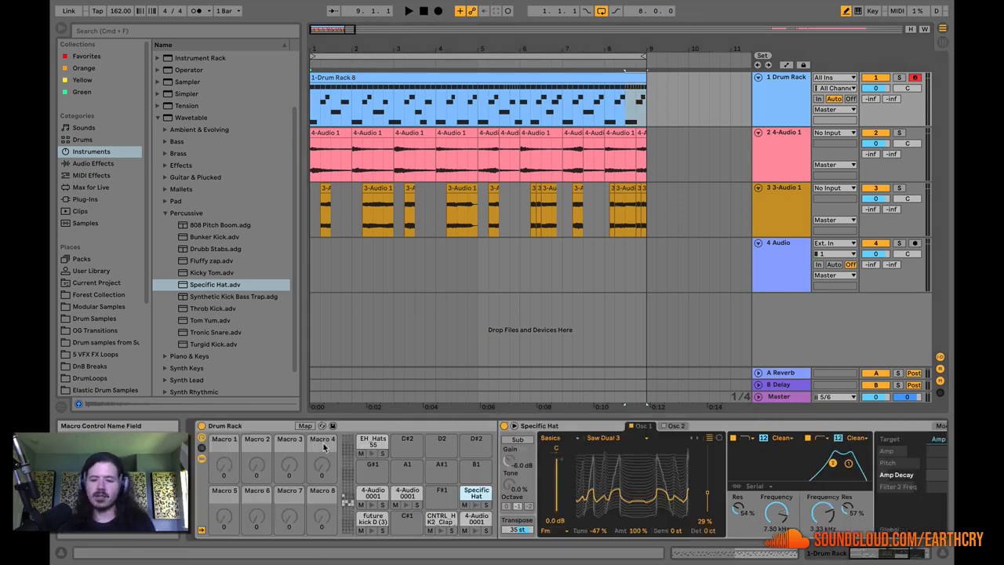
left_click_drag(882, 558, 906, 556)
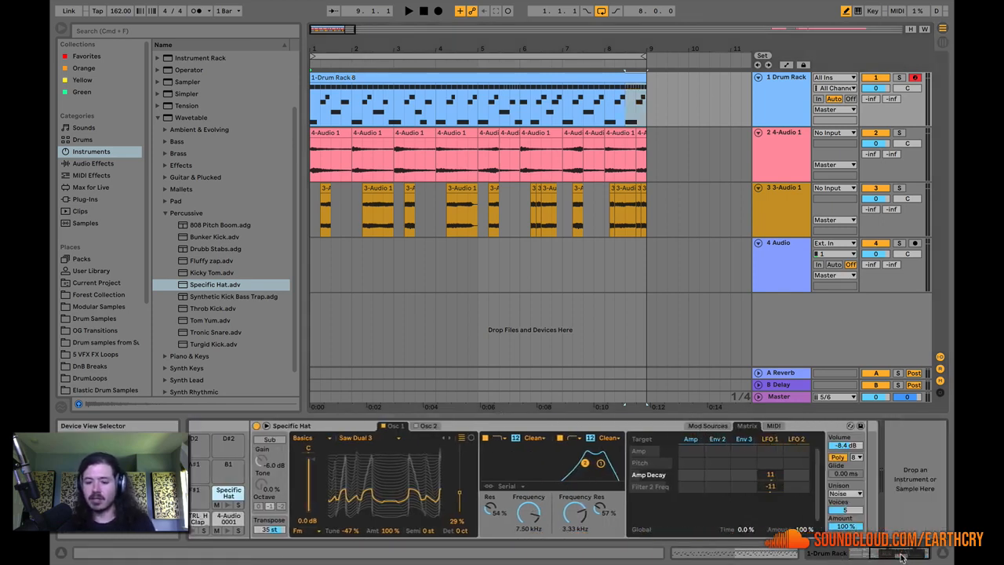
left_click(857, 556)
left_click(407, 494)
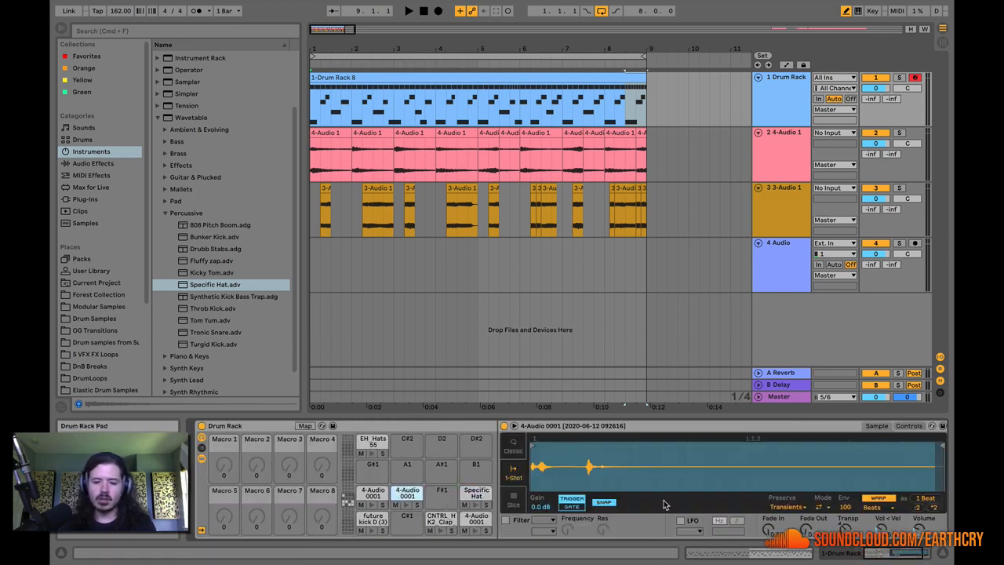
left_click(882, 556)
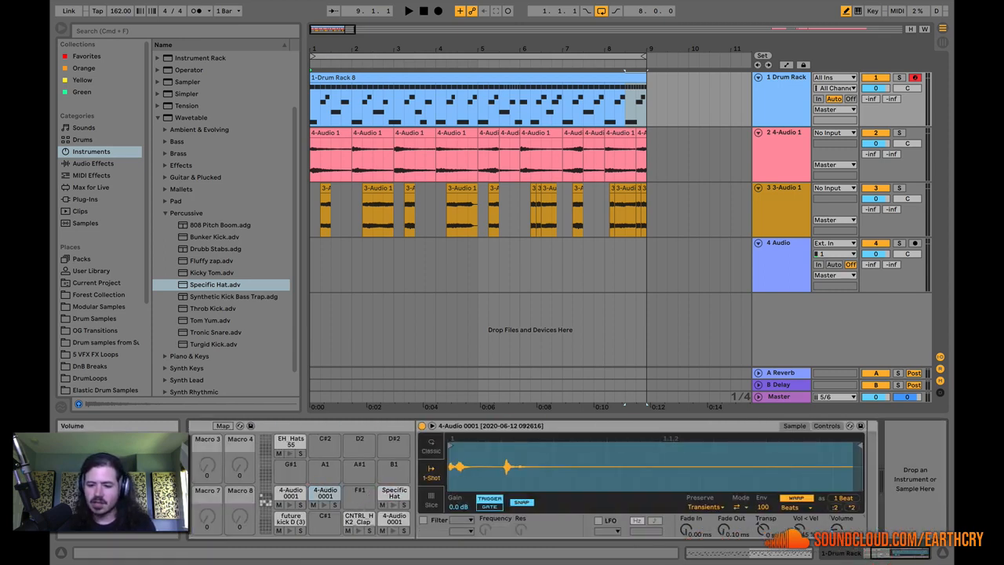
left_click(399, 492)
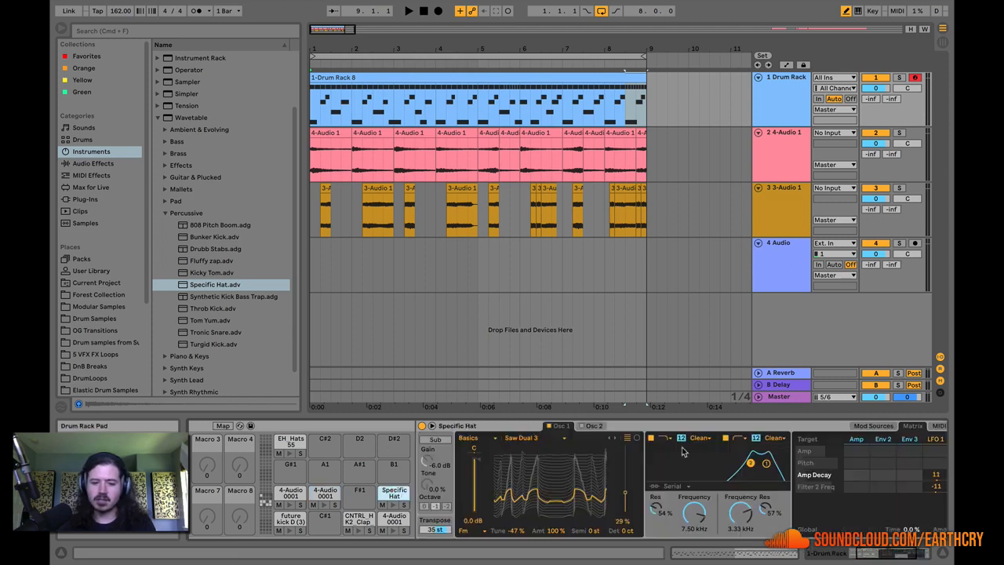
left_click_drag(897, 556, 860, 559)
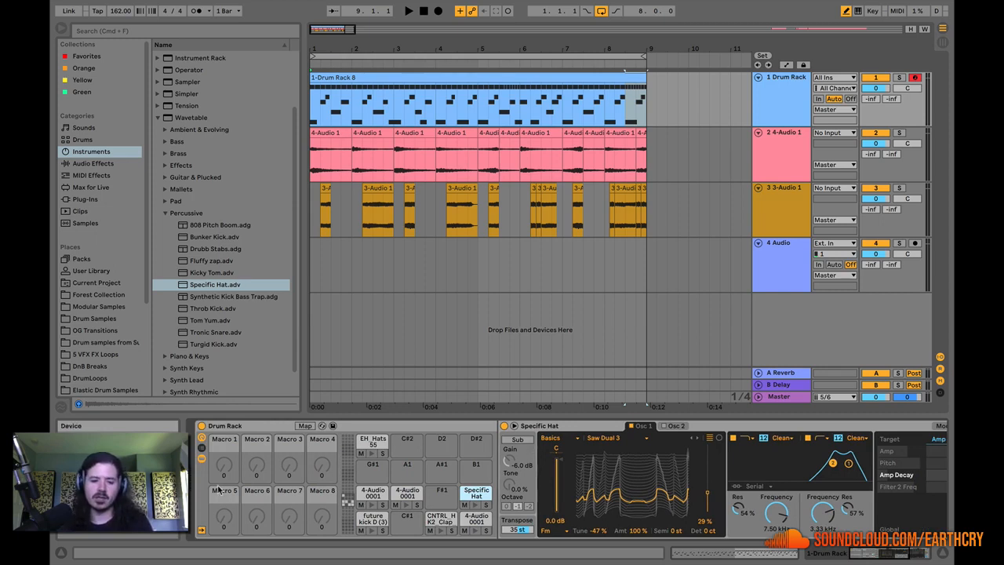
Hide the Drum Rack's macro controls, show its chain list and select the Specific Hat chain.
left_click(201, 442)
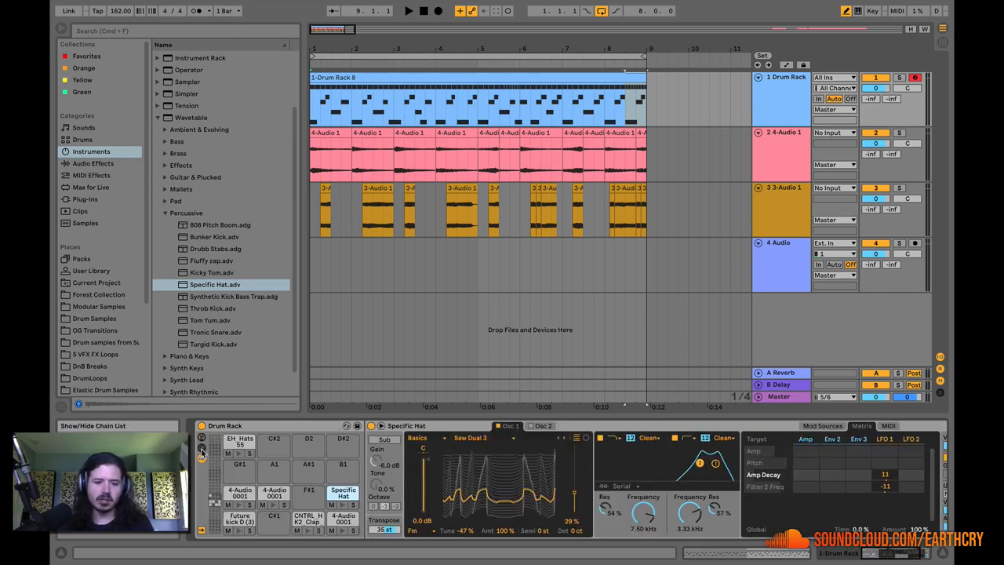
left_click(201, 453)
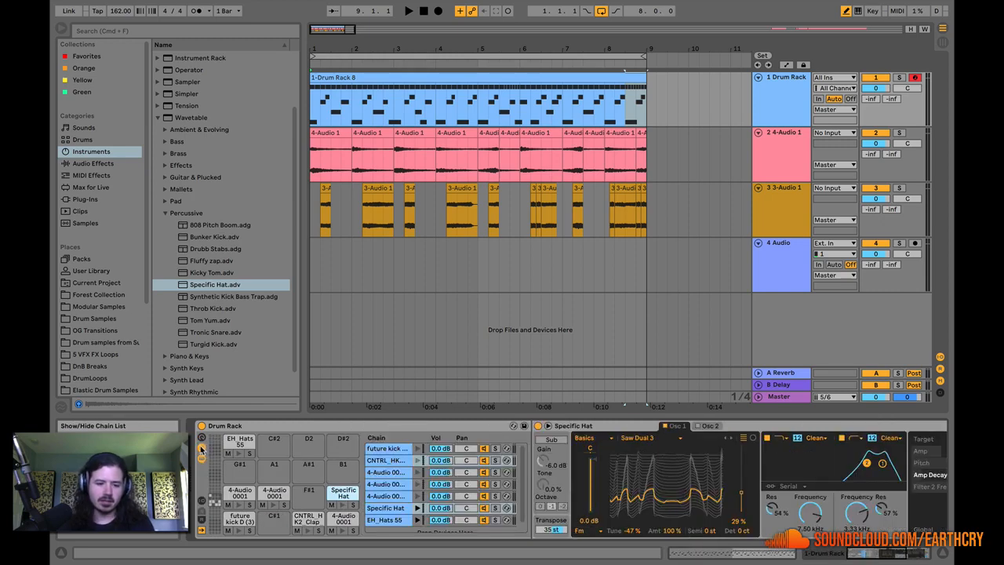
left_click(394, 496)
left_click(394, 484)
left_click(386, 460)
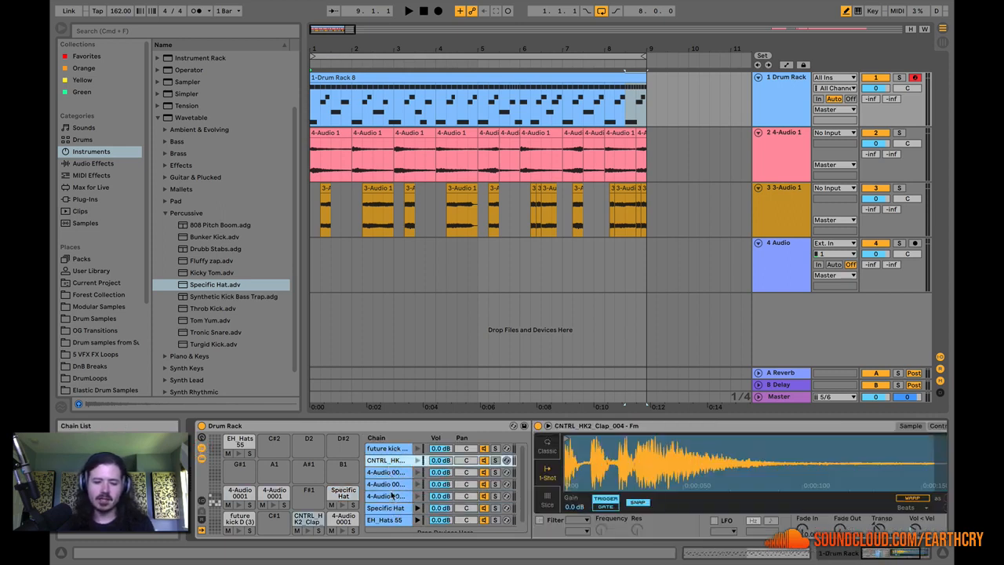
left_click(395, 508)
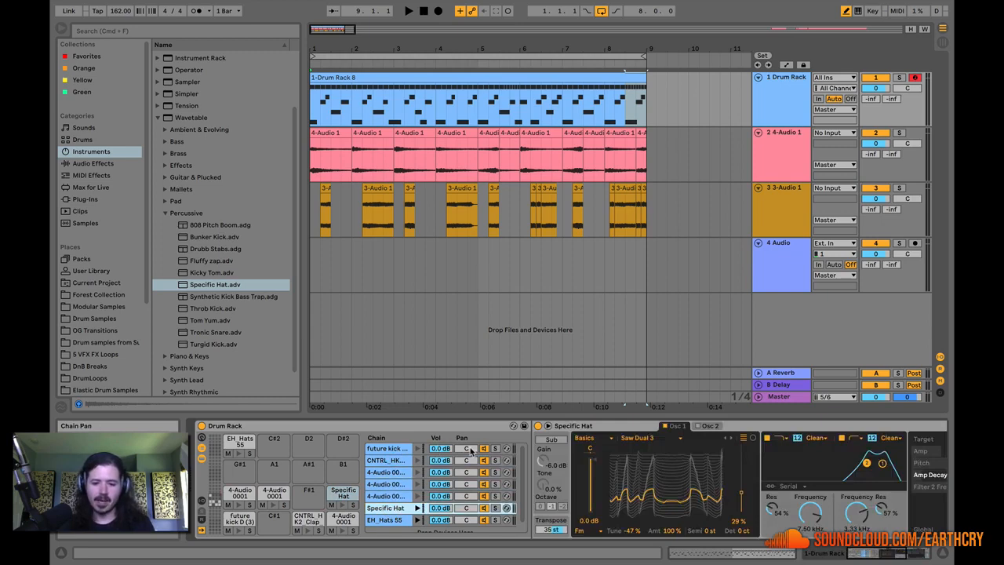
View the Drum Rack's individual chains in the Session View mixer, fold them again and return to the Arrangement View.
left_click(944, 43)
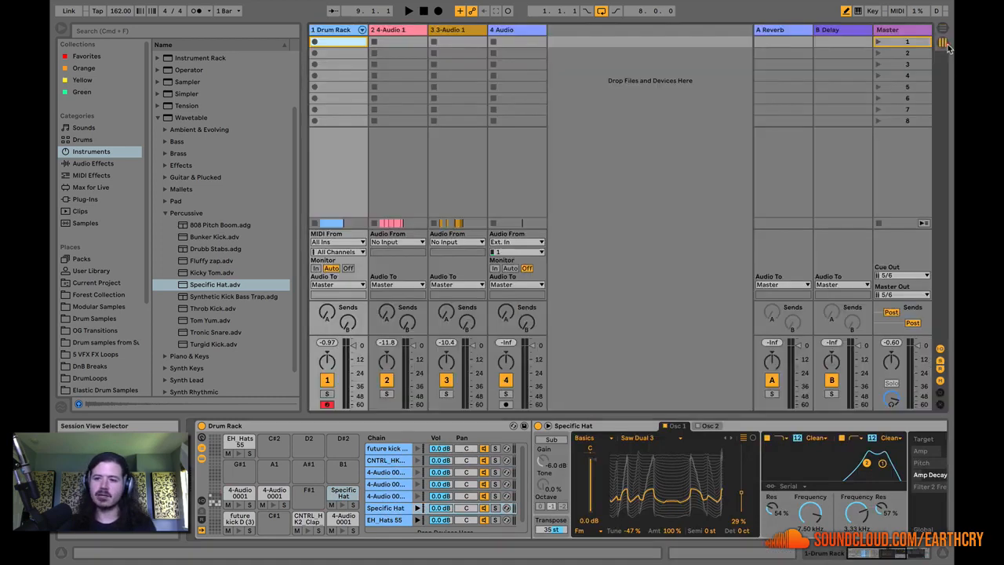
left_click(362, 30)
left_click(362, 32)
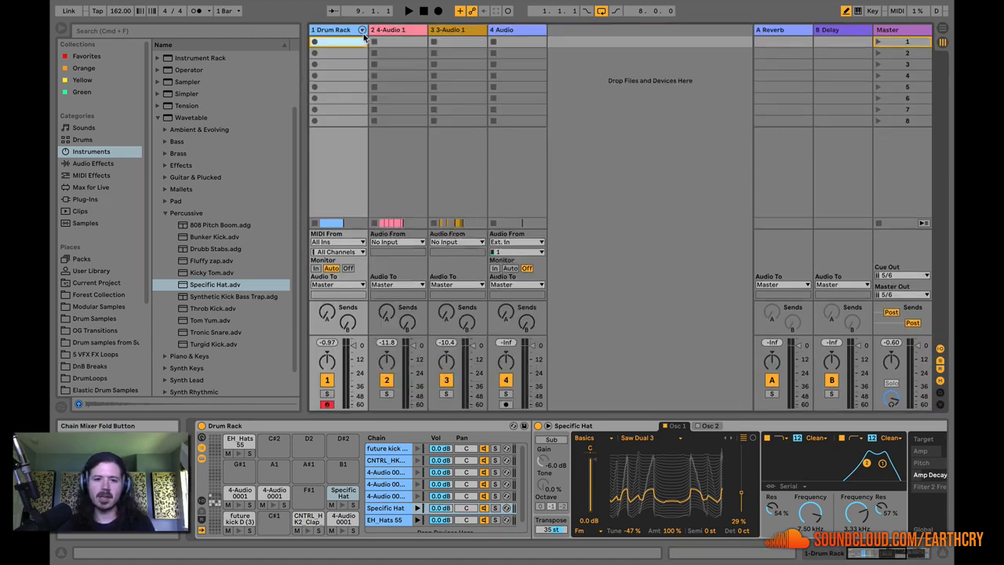
left_click(362, 32)
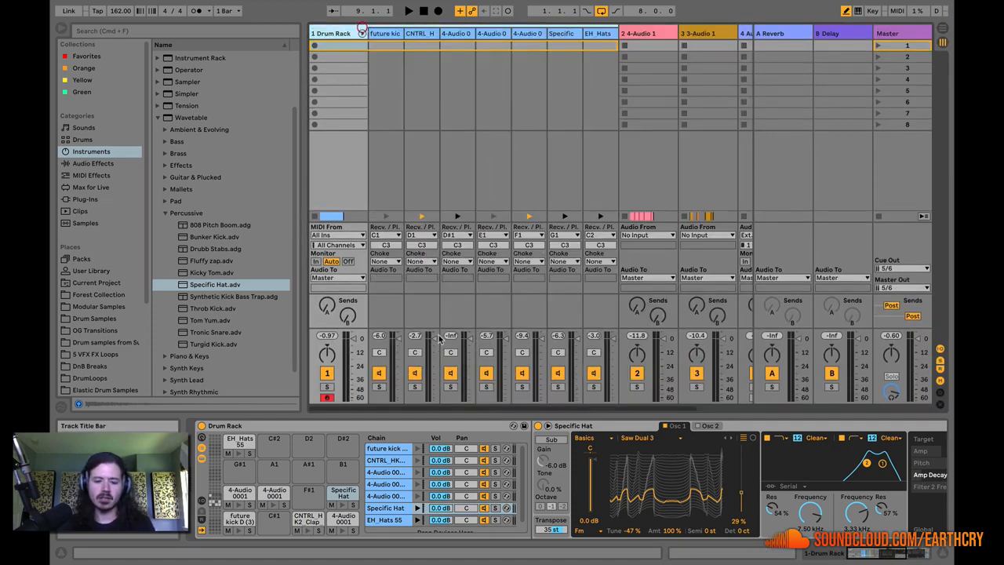
left_click(362, 33)
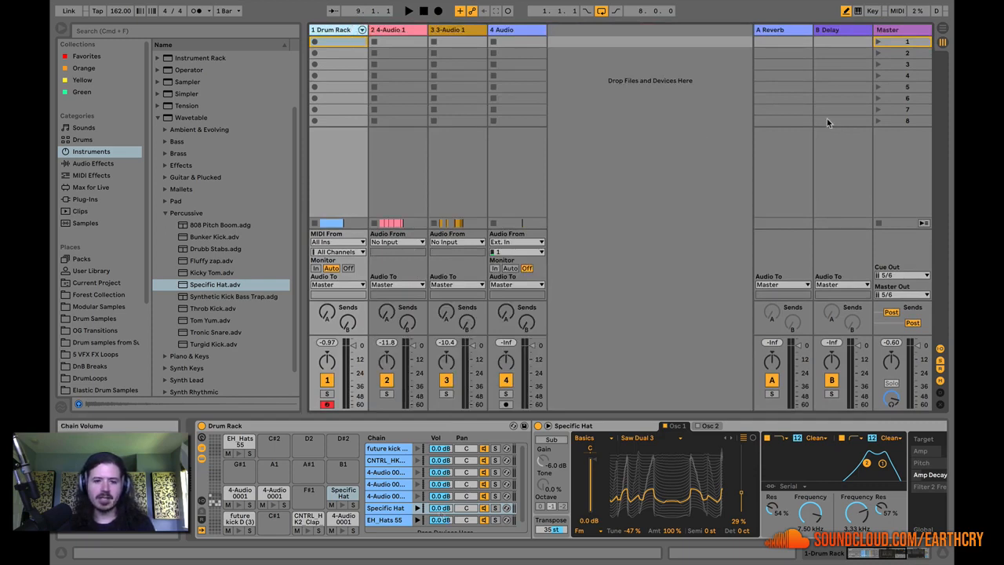
left_click(941, 30)
Set the Specific Hat chain's volume to -6.0 dB and listen to the loop.
key("space")
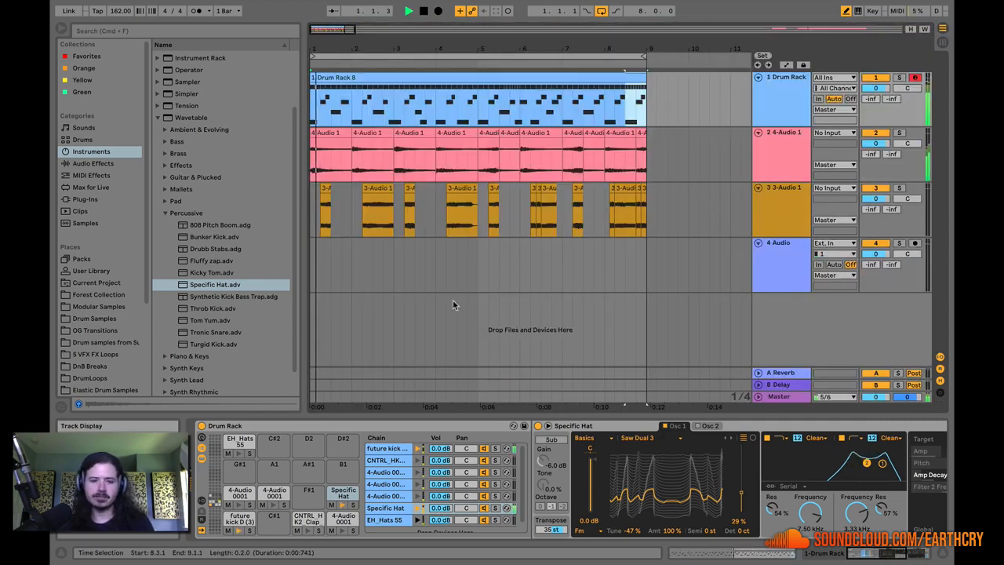
left_click(441, 510)
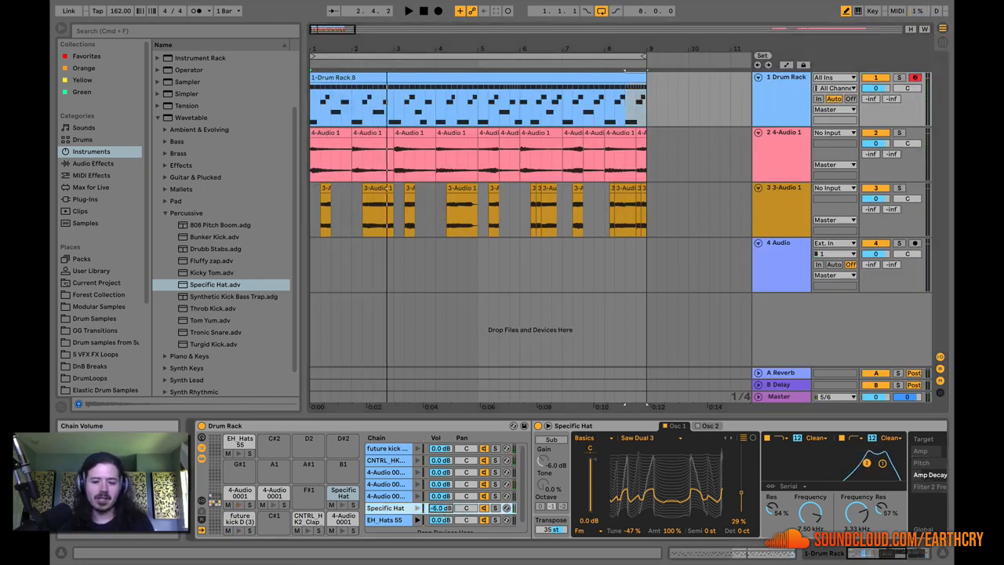
key("space")
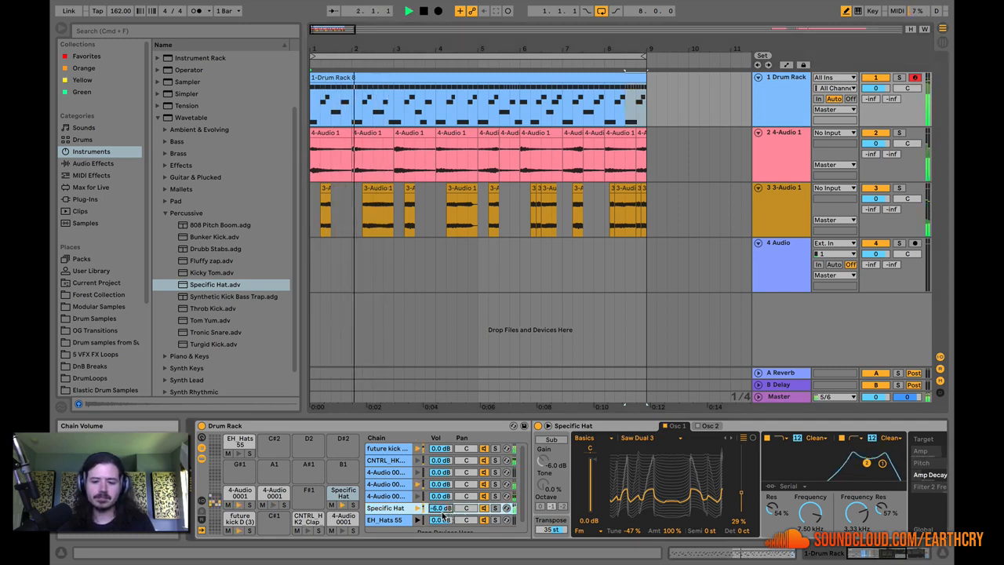
Show the amp envelope in Specific Hat's modulation sources and play the loop back to check the sound.
left_click(907, 553)
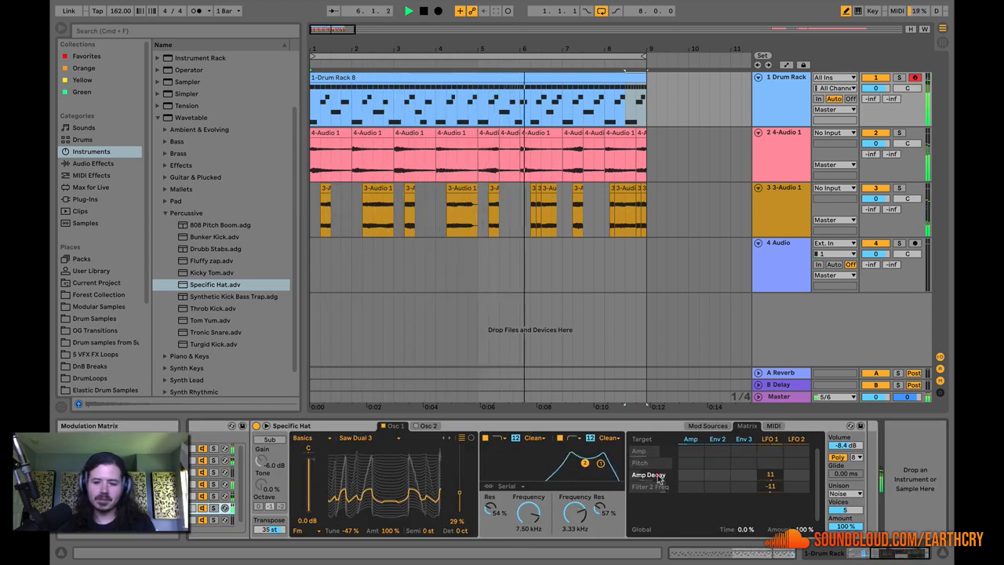
left_click(694, 440)
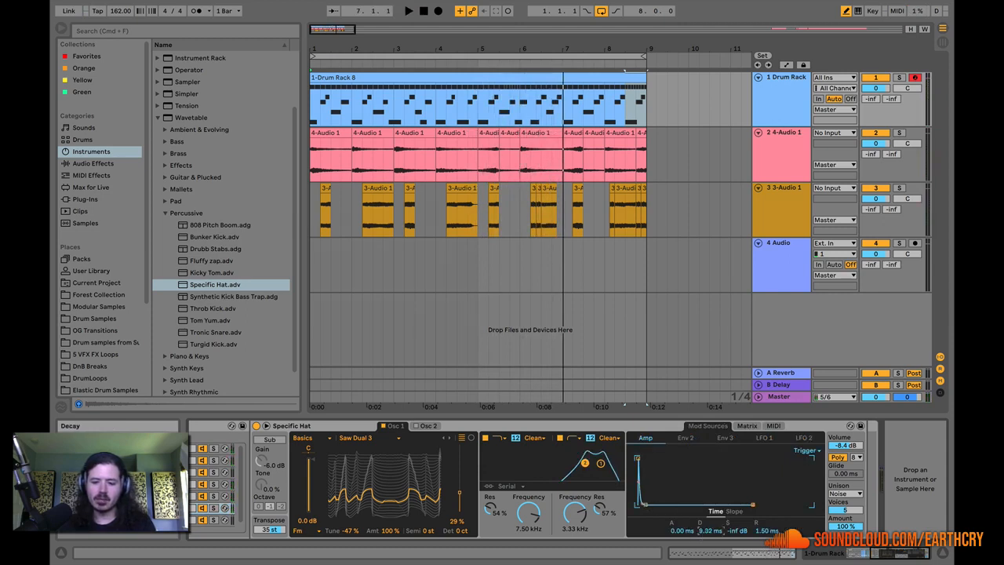
key("space")
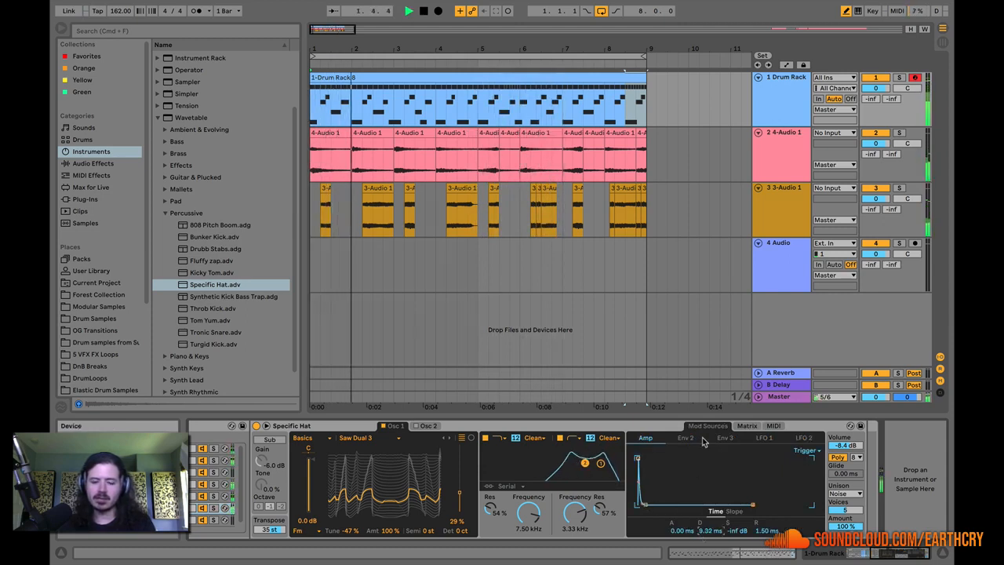
left_click_drag(381, 48, 382, 83)
left_click_drag(605, 49, 552, 32)
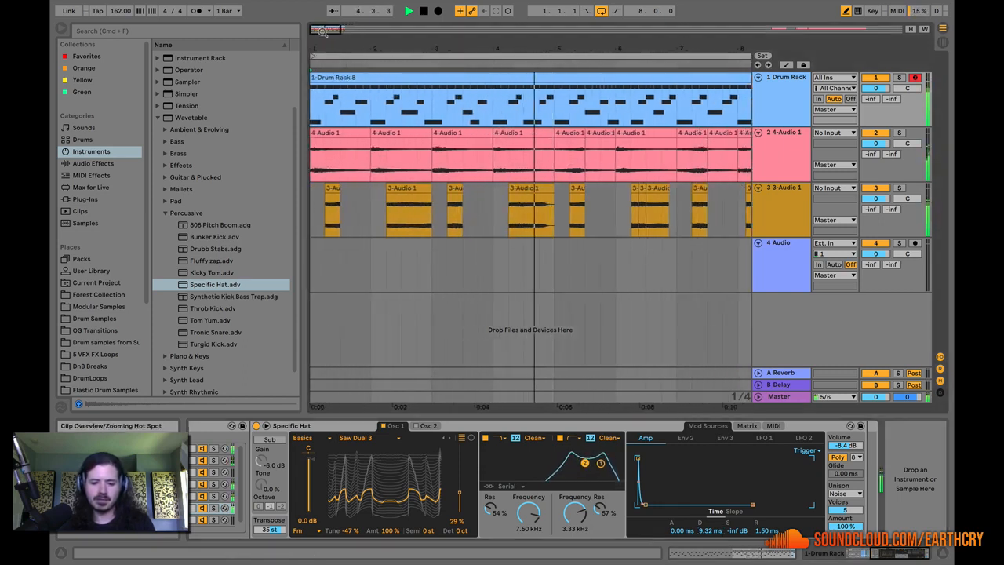
key("space")
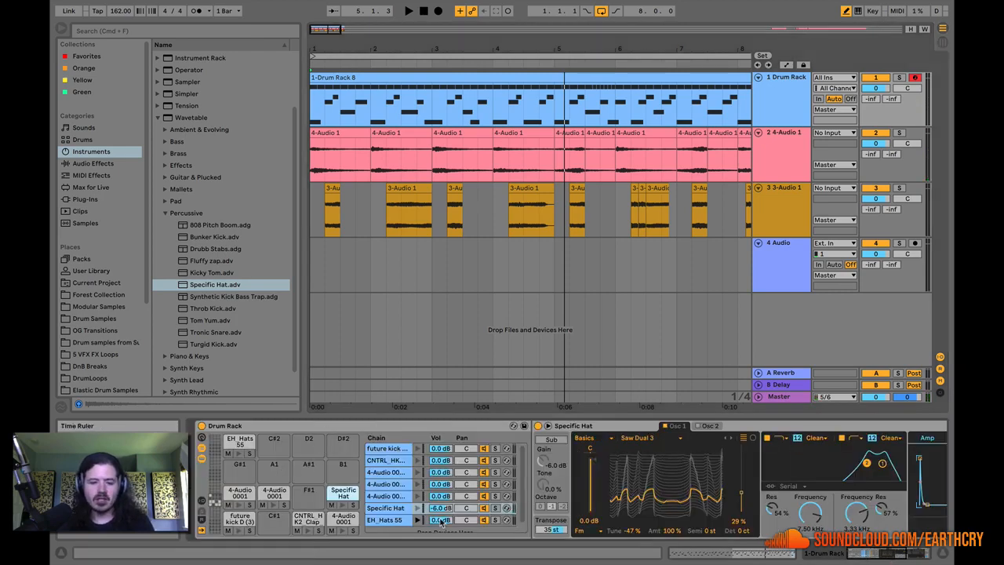
Look through the devices of the Drum Rack's chains, select the future kick chain and audition the first three chains.
left_click(384, 449)
left_click(385, 476)
left_click(390, 509)
left_click(385, 477)
left_click(397, 451)
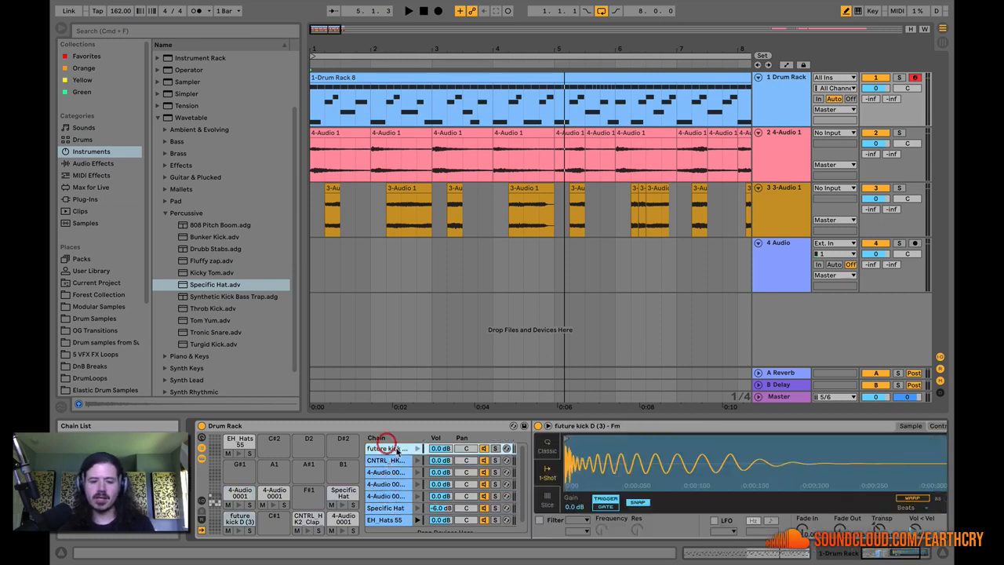
left_click(416, 449)
left_click(417, 461)
left_click(418, 472)
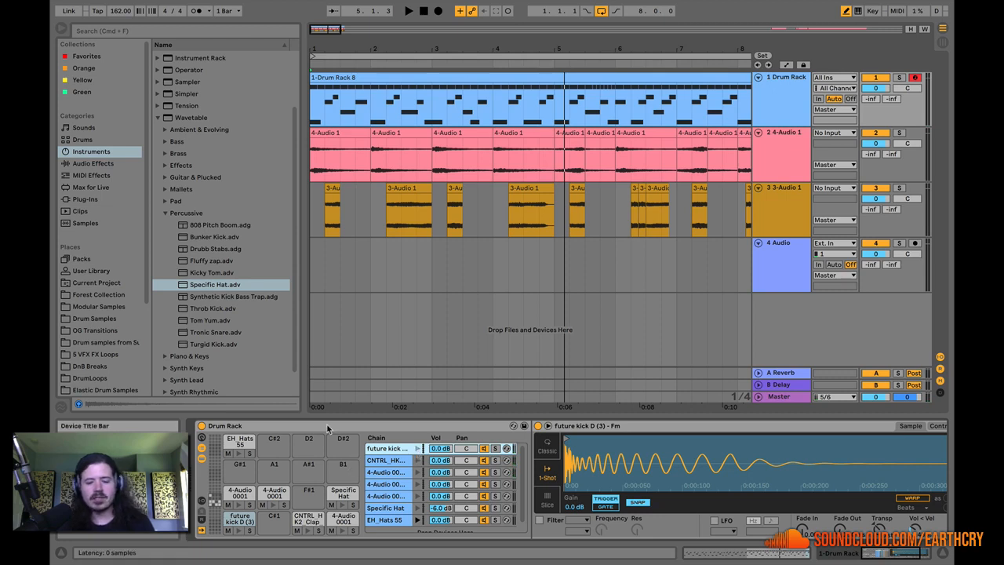
Audition the clap pad on D1 and the 4-Audio 0001 pad on D#1 in turn to compare their sounds.
left_click(308, 532)
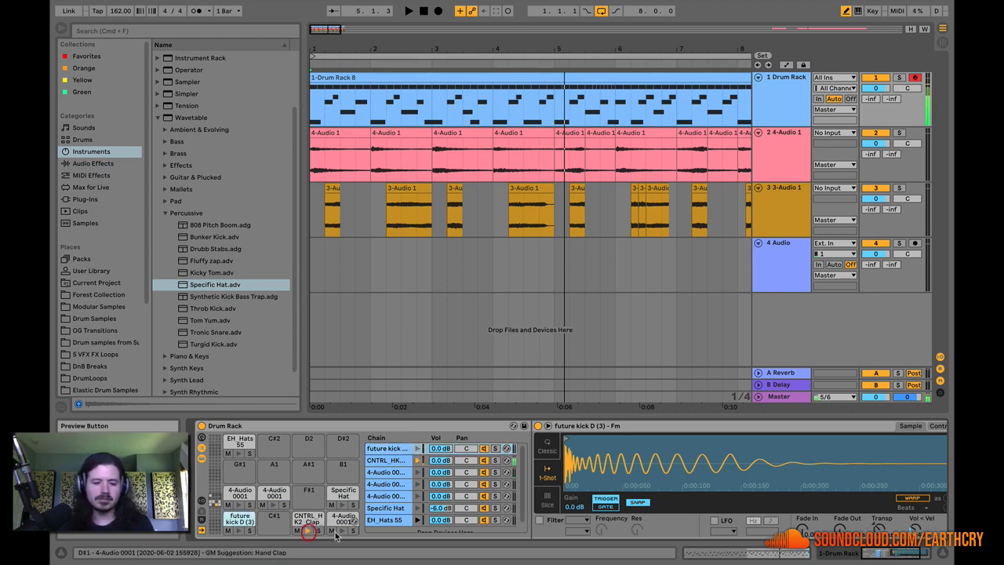
left_click(342, 531)
left_click(309, 532)
left_click(309, 532)
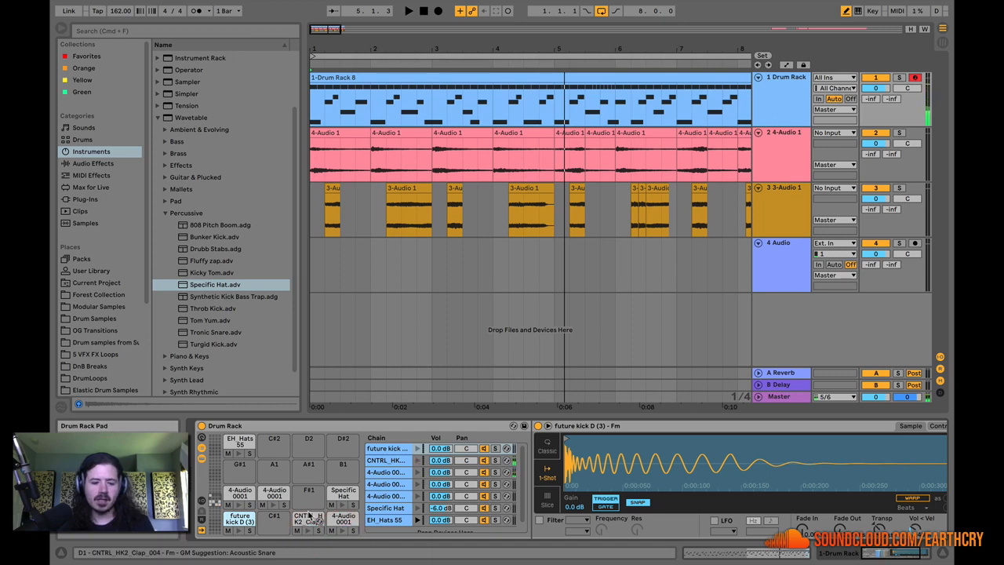
left_click(345, 532)
left_click(345, 531)
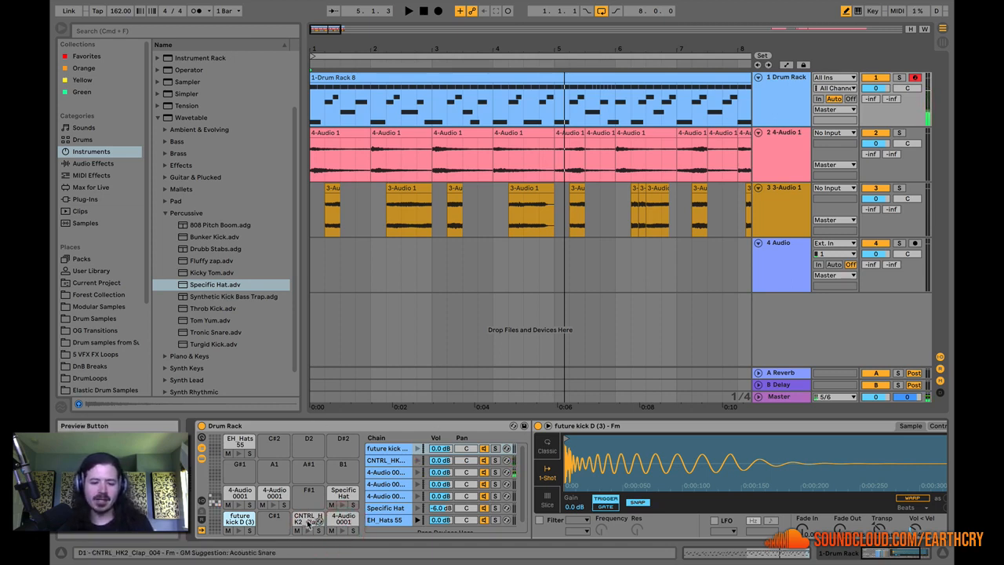
Show the Drum Rack's input/output section for its chains and audition the clap pad on D1.
left_click(307, 524)
left_click(342, 532)
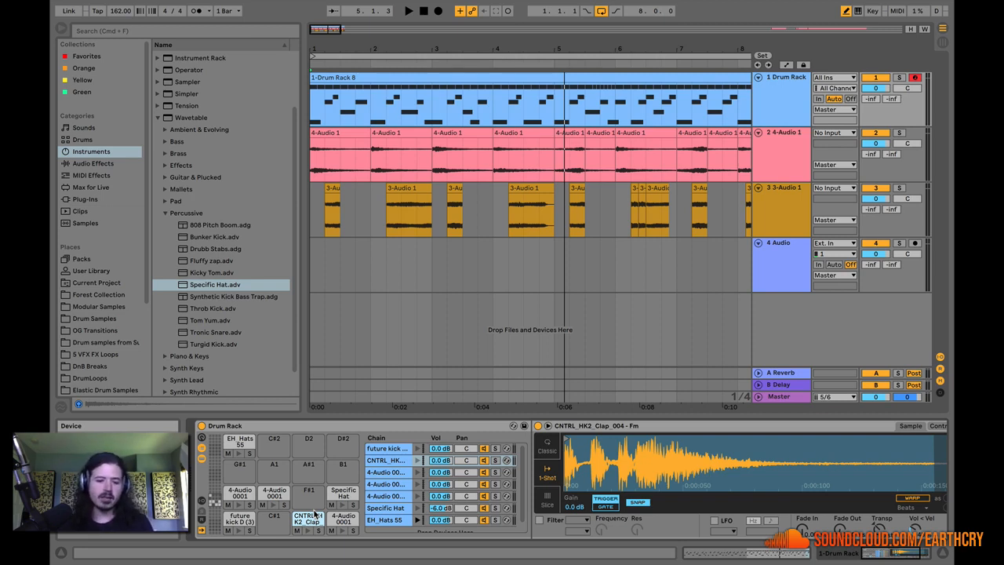
left_click(202, 502)
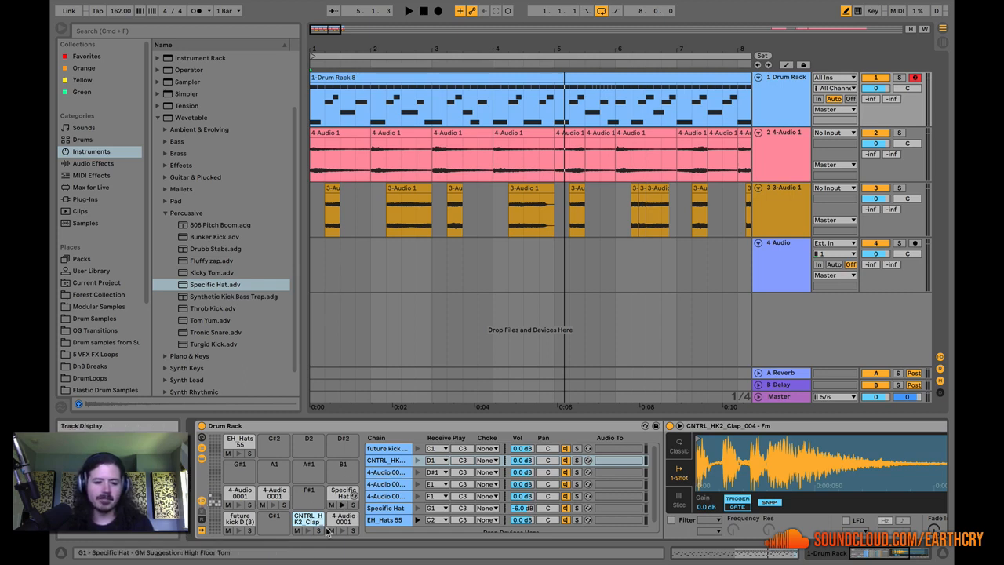
left_click(308, 534)
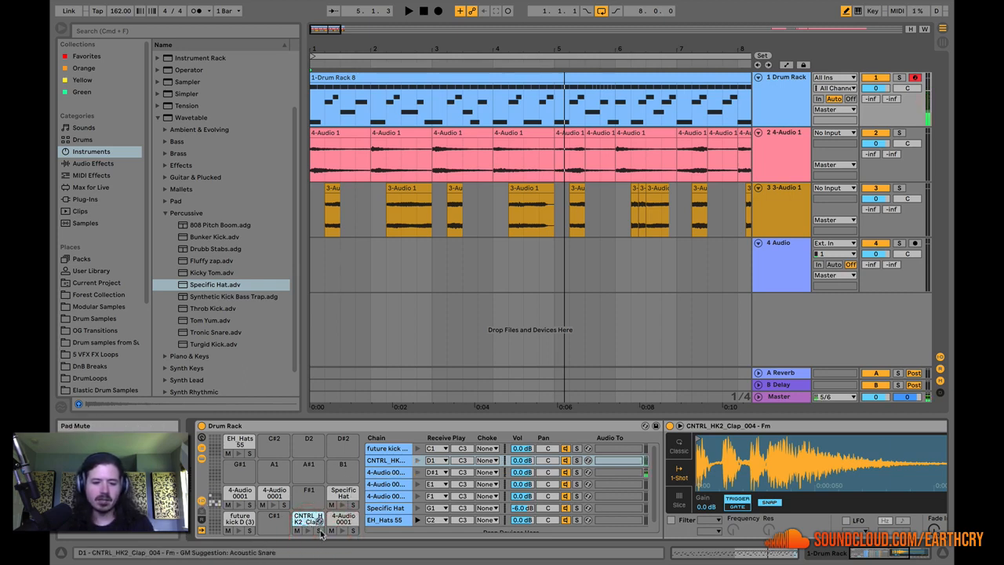
left_click(308, 532)
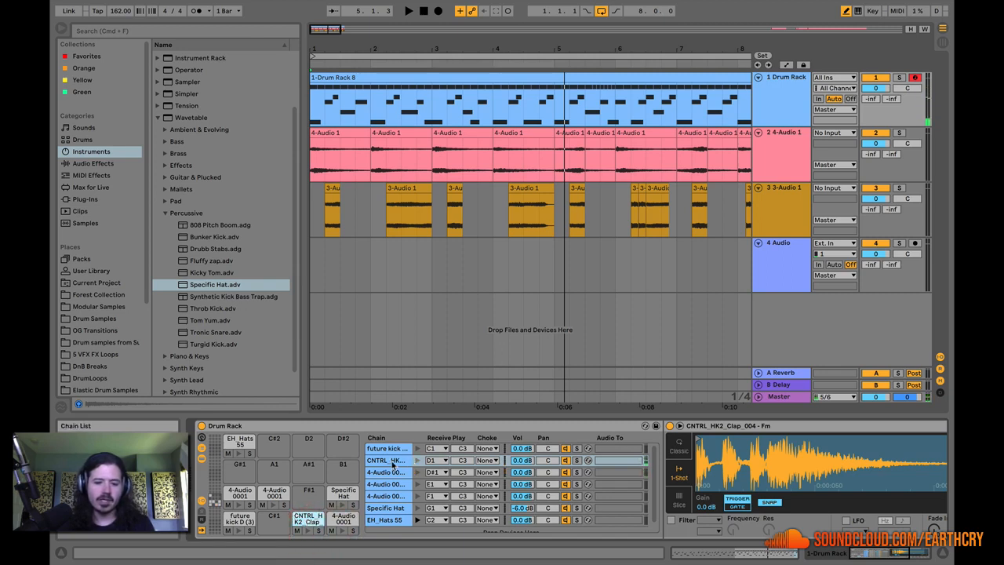
left_click(308, 531)
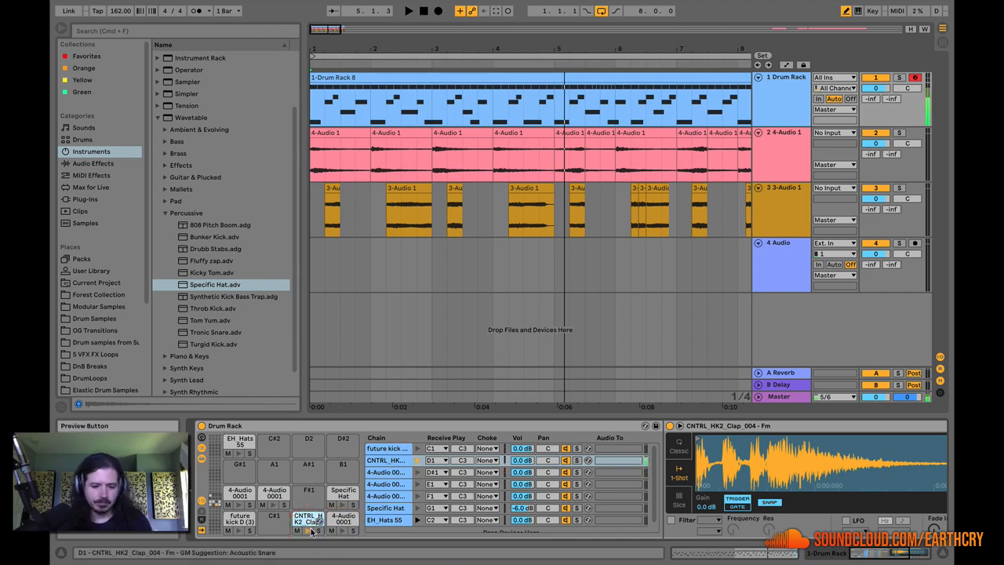
left_click(308, 521)
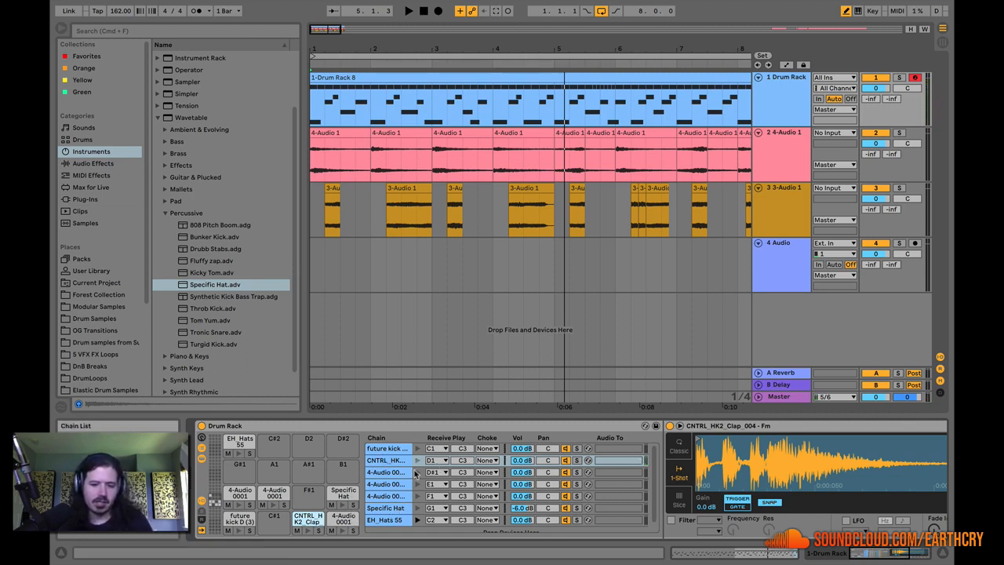
Set the Receive note of the D#1 4-Audio chain to D1, layering it with the clap, and select the shared pad.
left_click(438, 476)
left_click(436, 473)
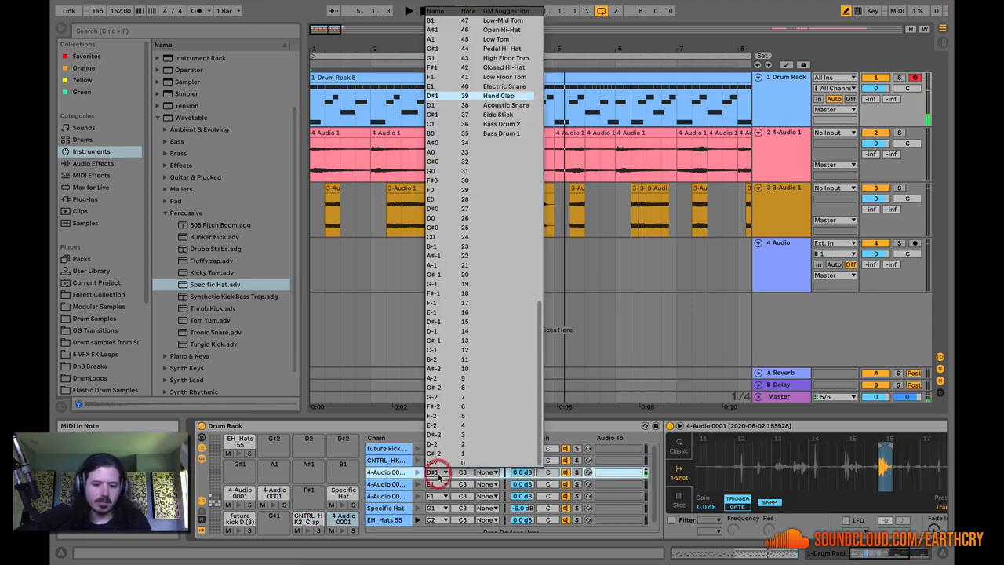
left_click(450, 102)
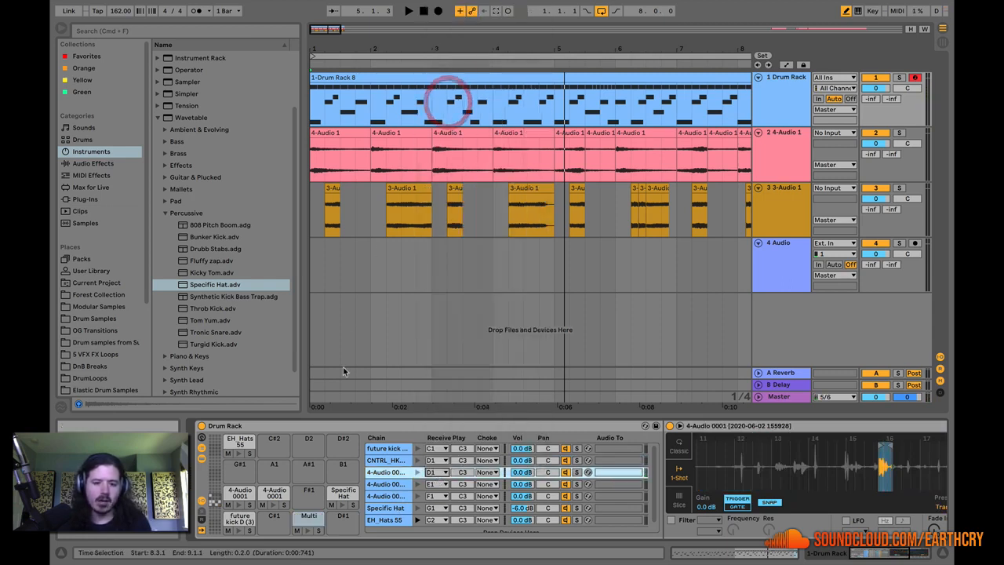
left_click(305, 519)
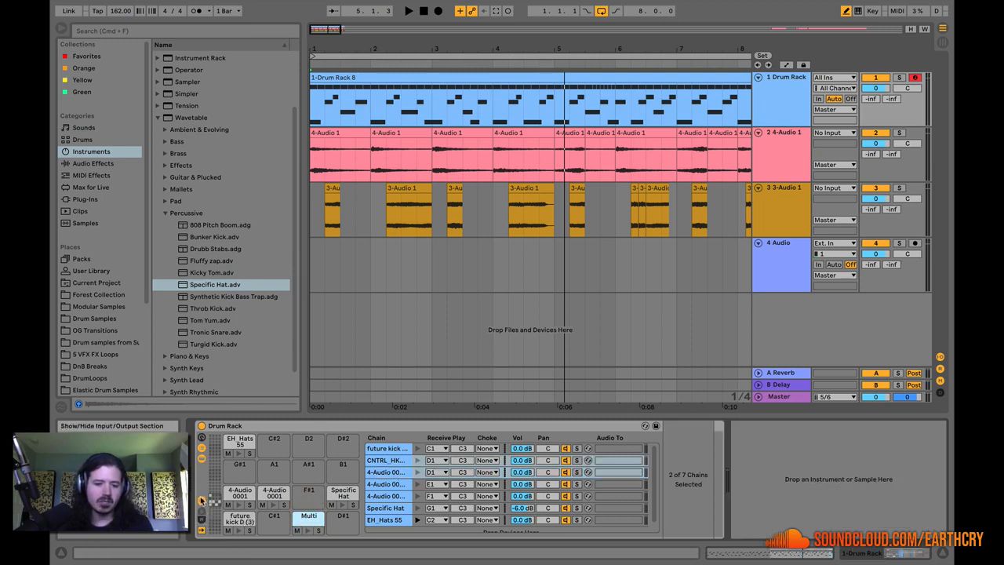
Audition the layered pad on D1 and play the loop back to hear it within the pattern.
left_click(201, 448)
left_click(202, 448)
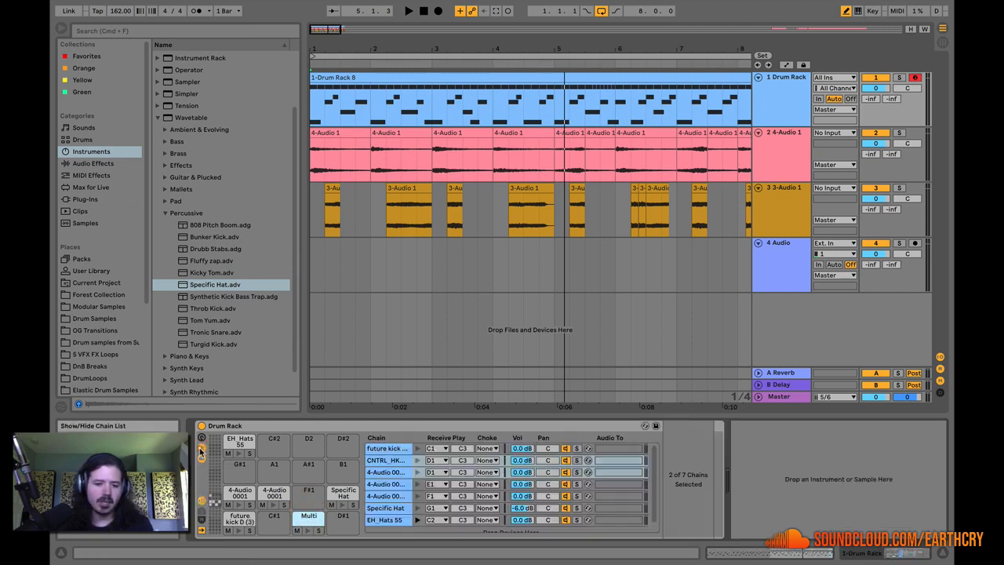
left_click(306, 524)
left_click(306, 526)
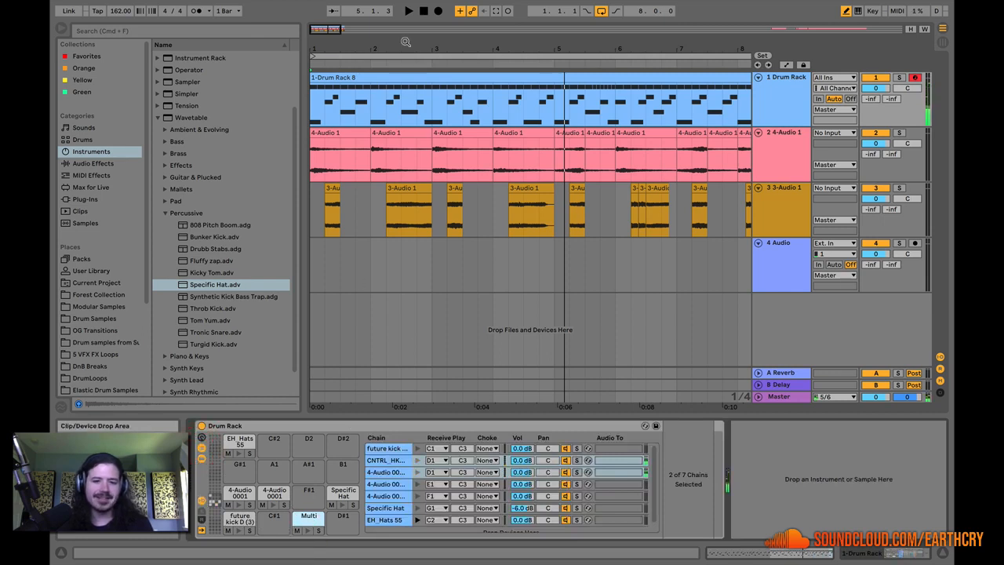
left_click(408, 11)
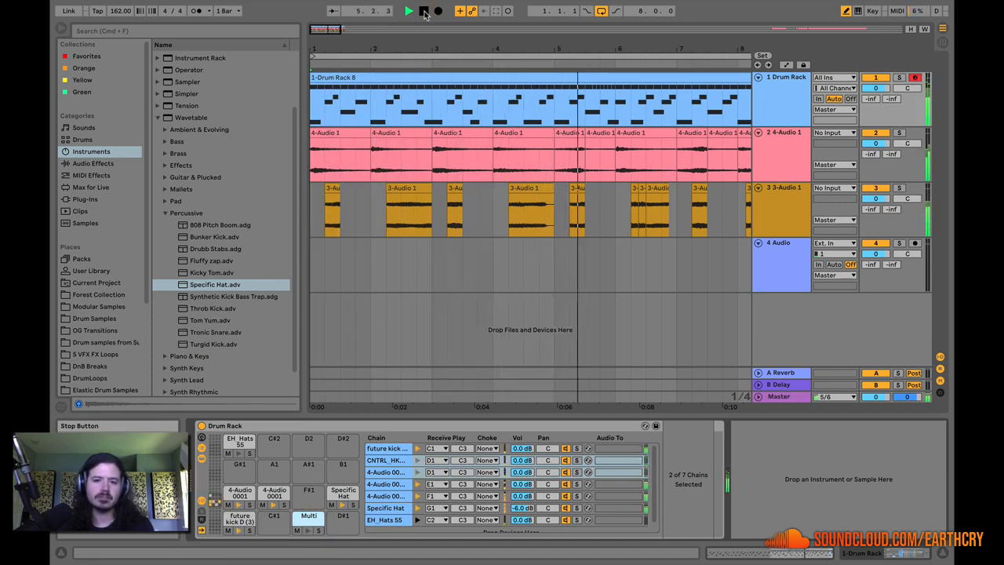
left_click(424, 13)
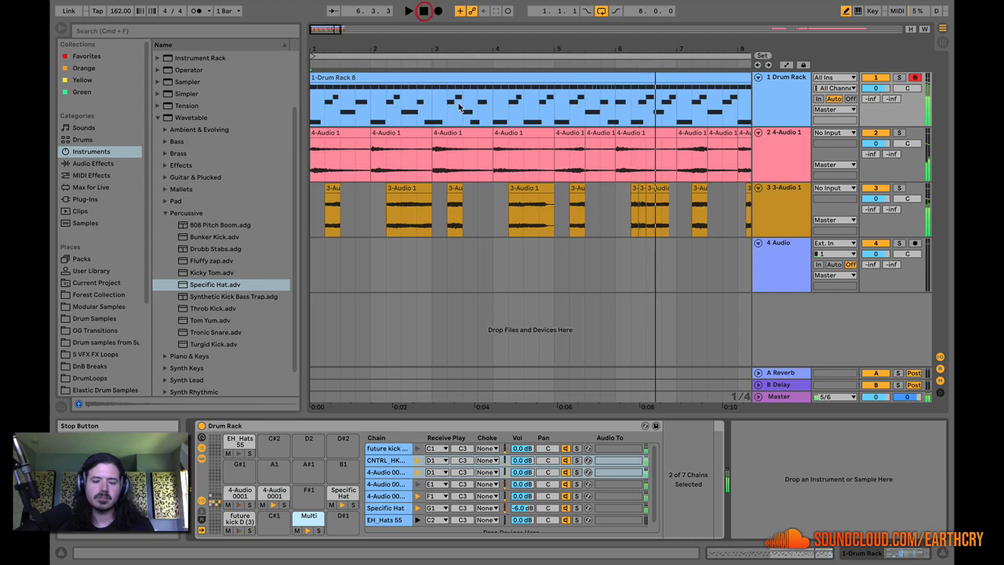
Switch between the clap chain and the 4-Audio chain on D1 to compare their samples, and select both chains together.
left_click(390, 462)
left_click(389, 474)
left_click(389, 462)
left_click(389, 474)
left_click(388, 462)
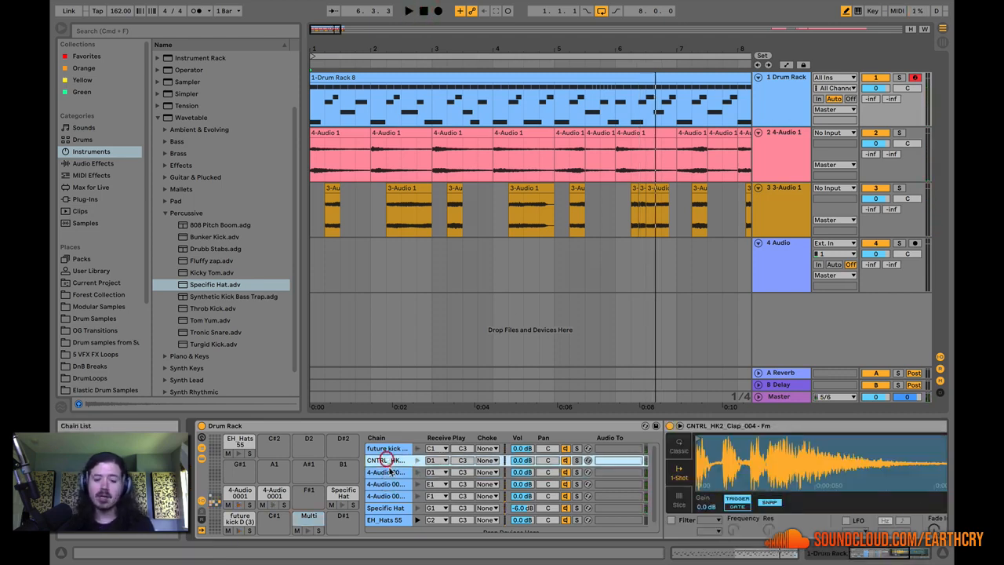
left_click(387, 474)
left_click(387, 462)
left_click(388, 474)
left_click(385, 462)
left_click(388, 474)
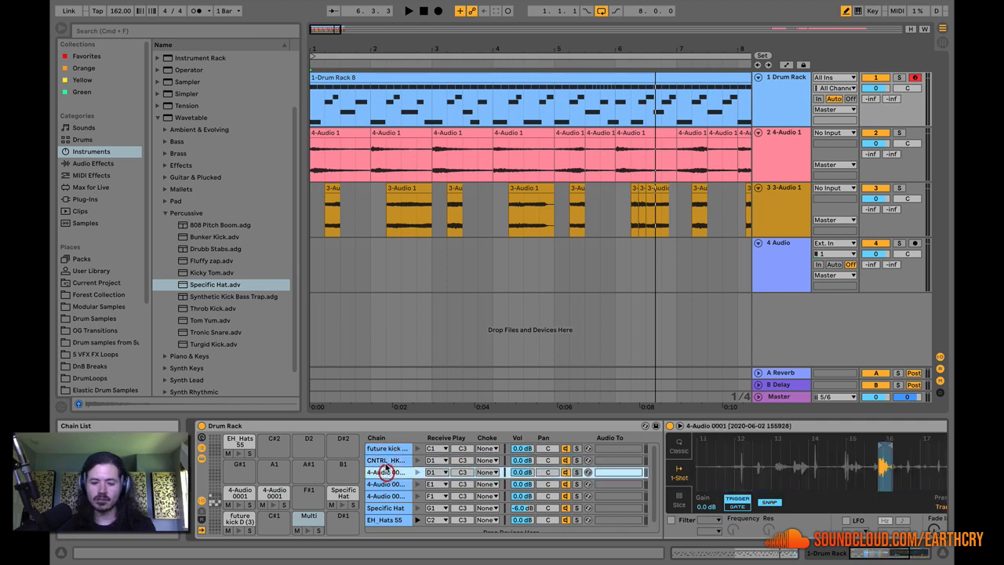
left_click(387, 462)
left_click(387, 474)
left_click_drag(522, 474, 522, 482)
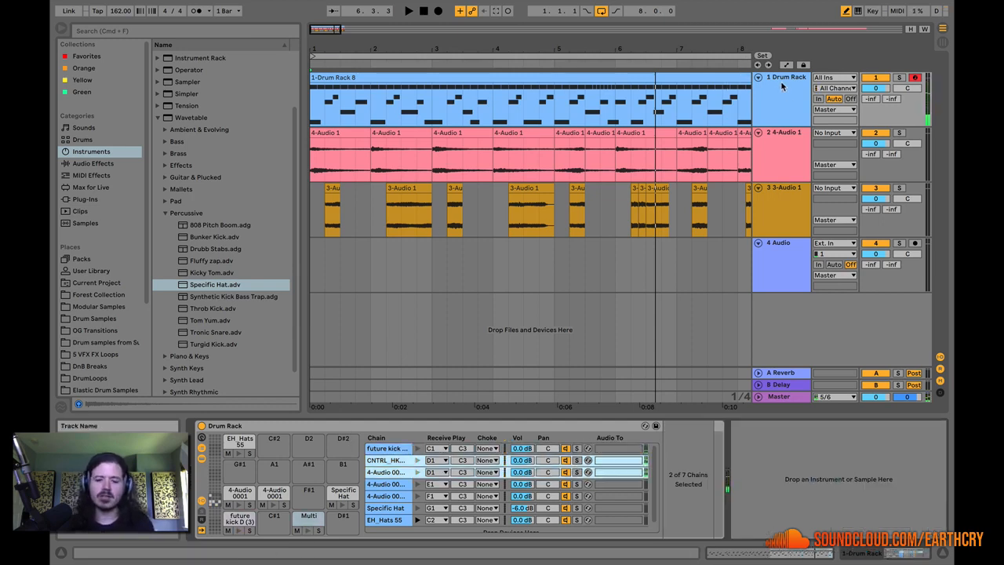
Show the Drum Rack's return chains and add the Reverb audio effect as a return chain.
left_click(202, 521)
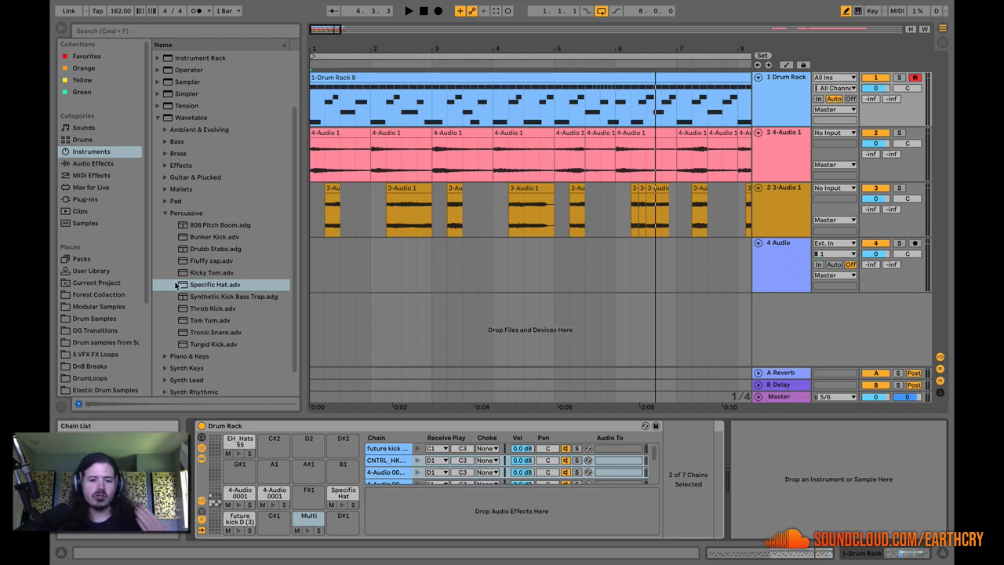
left_click(164, 212)
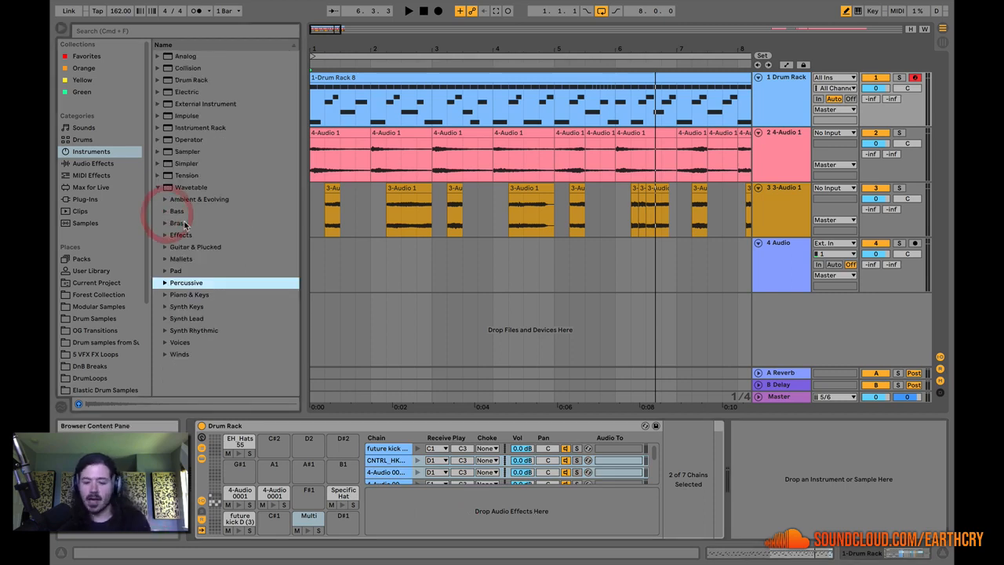
left_click(157, 187)
left_click(92, 163)
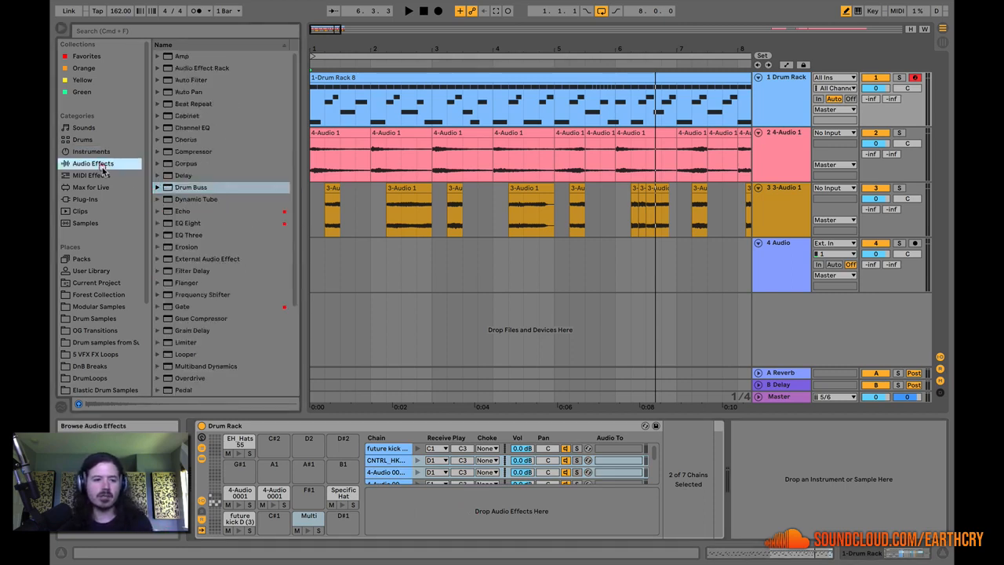
scroll(184, 330, "down", 3)
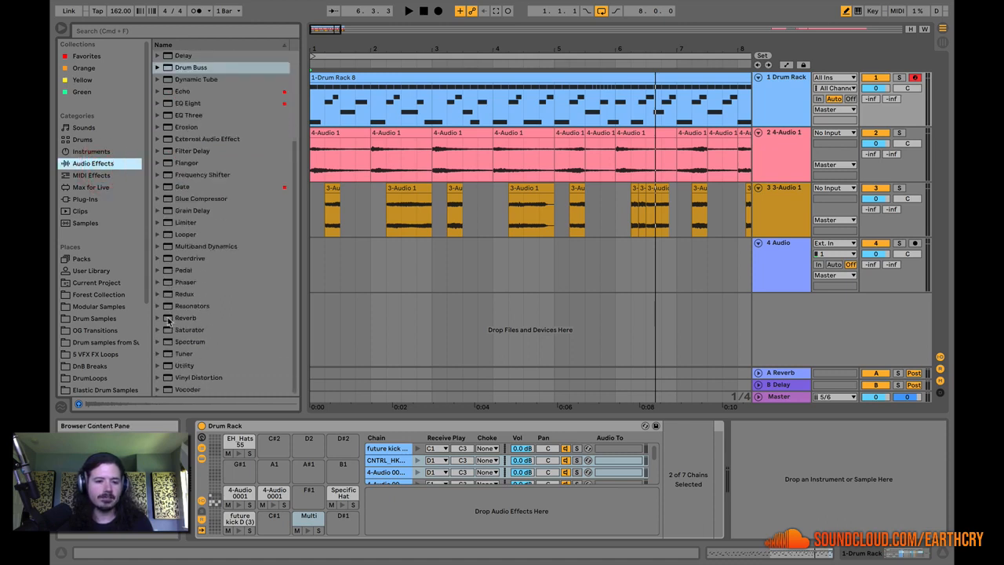
left_click_drag(168, 317, 499, 496)
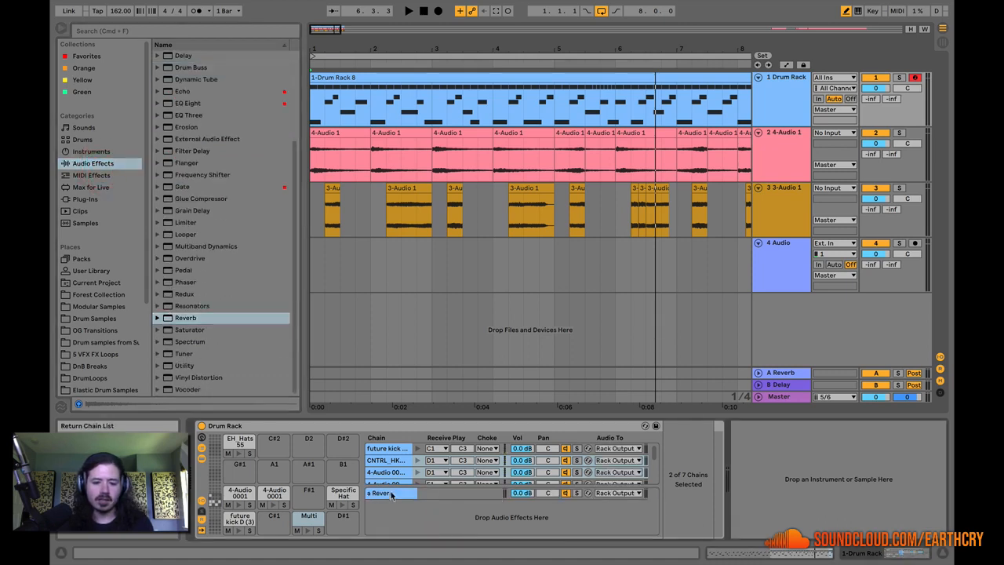
Show the rack's sends and set Send-a of both D1 chains to -19.0 dB while auditioning the layered pad.
left_click(202, 512)
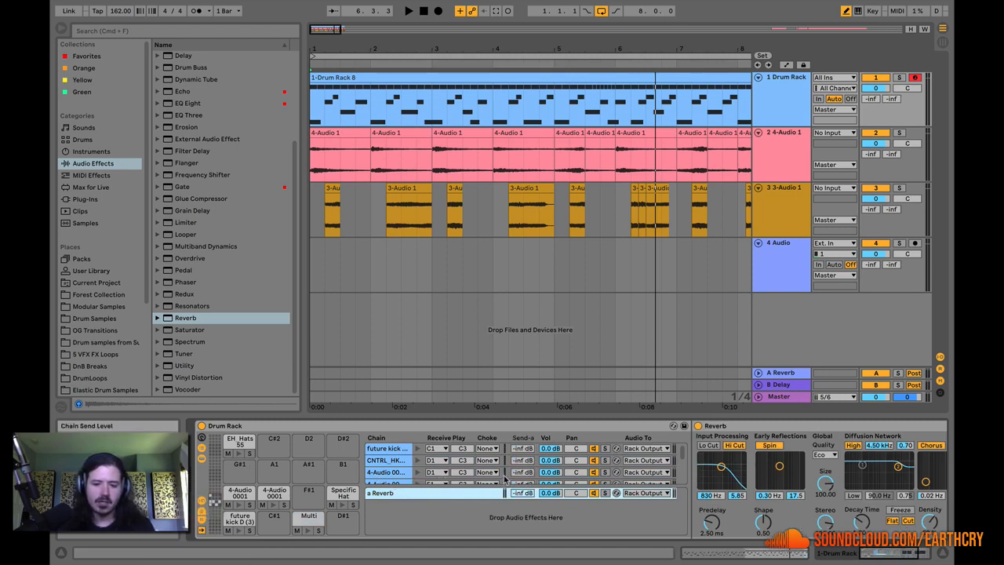
left_click(436, 494)
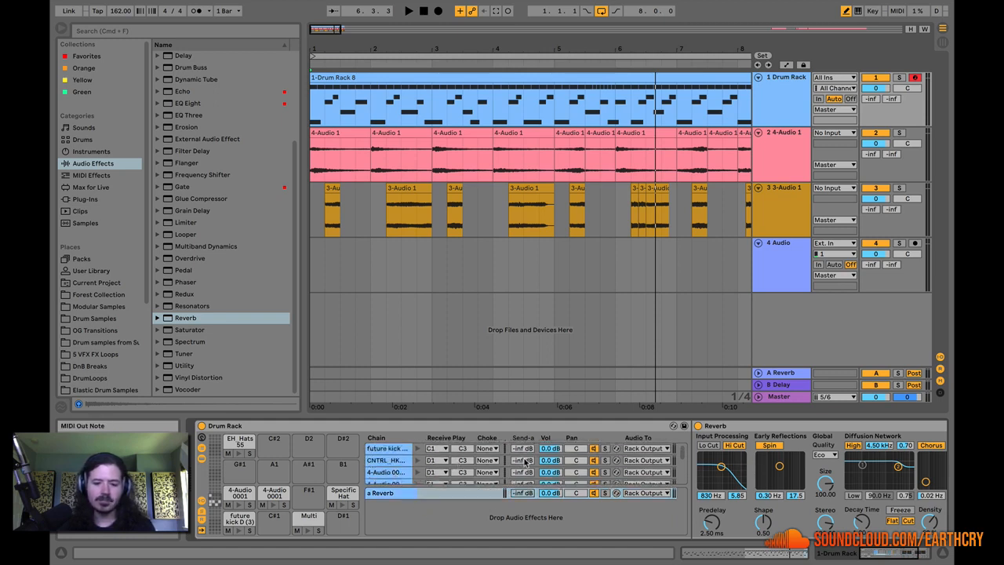
left_click_drag(522, 461, 522, 457)
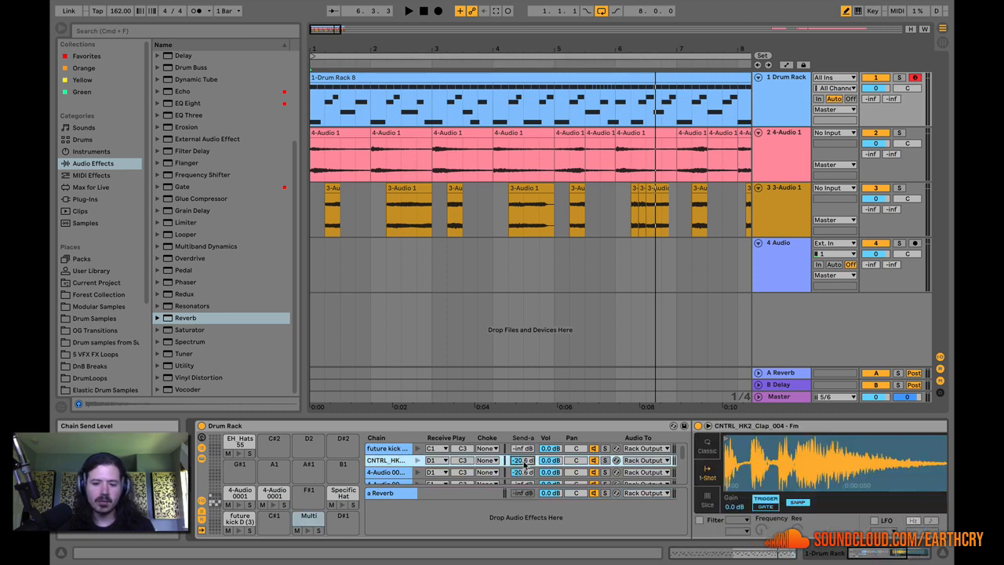
left_click(301, 517)
left_click_drag(526, 461, 527, 459)
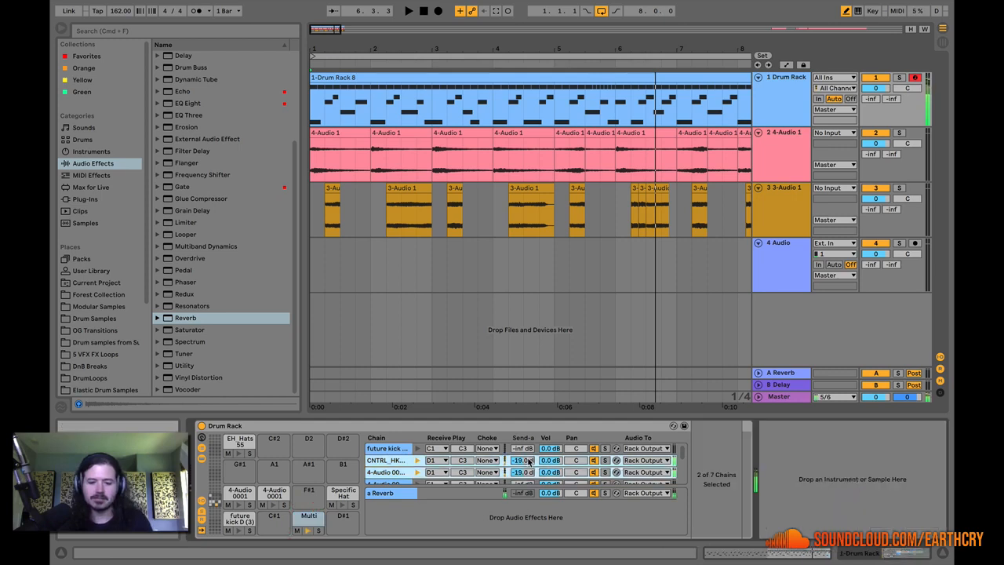
Examine the Reverb return chain's device while auditioning the D1 pad, and view the Reverb on return track A.
left_click(407, 494)
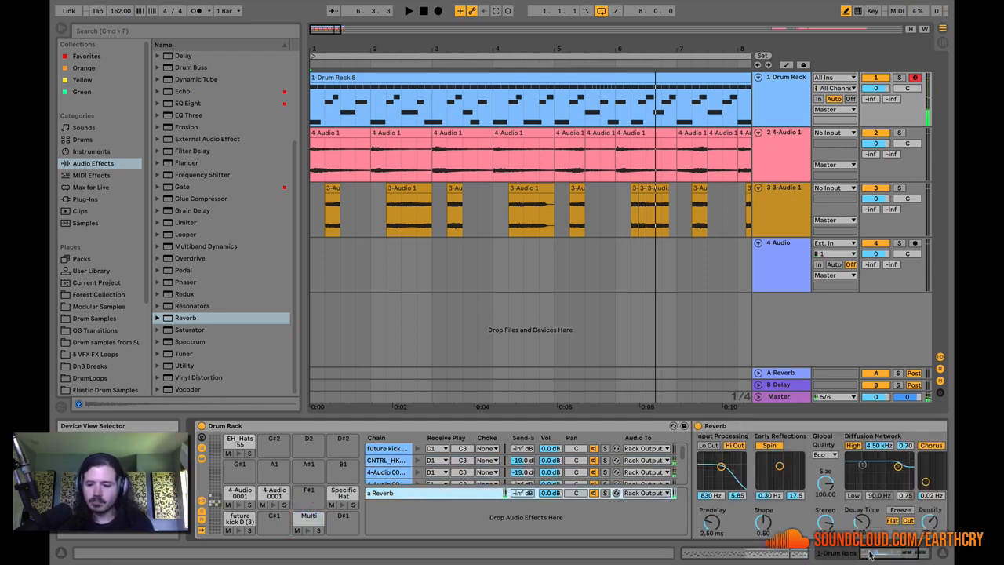
left_click_drag(868, 552, 896, 551)
left_click(853, 524)
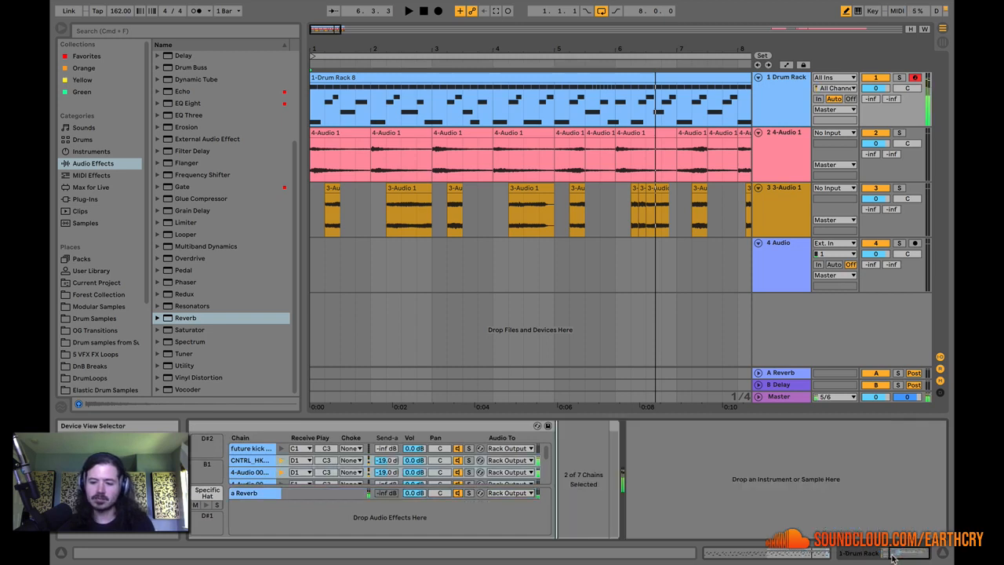
left_click_drag(893, 553, 874, 554)
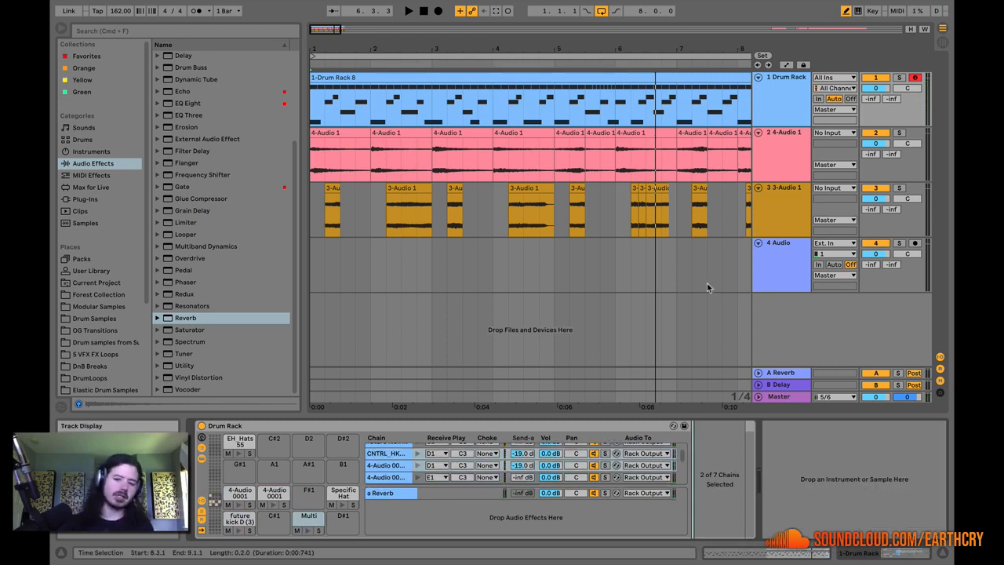
left_click(785, 374)
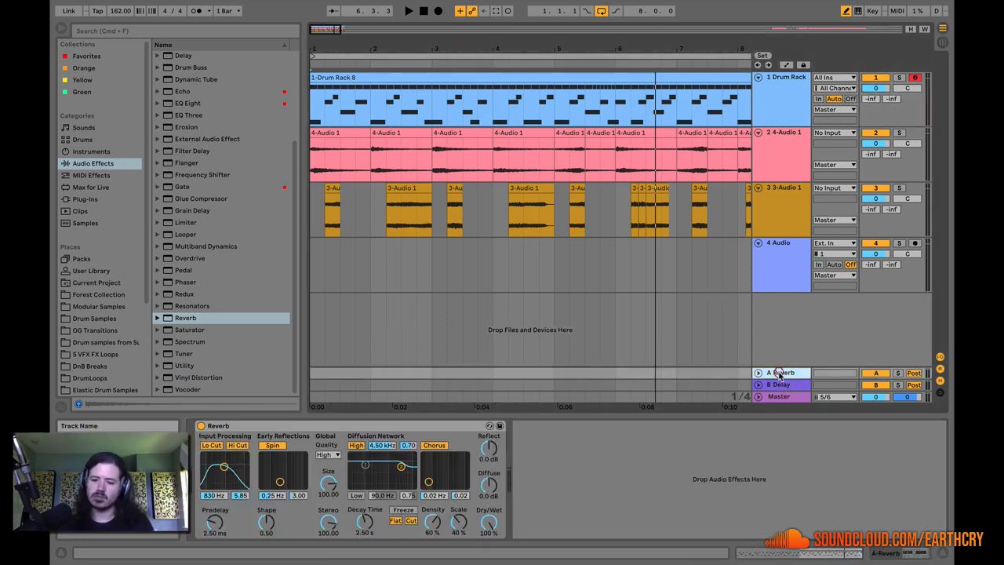
Create a second return chain in the Drum Rack and route its audio to A-Reverb | Track In.
left_click(776, 78)
right_click(402, 516)
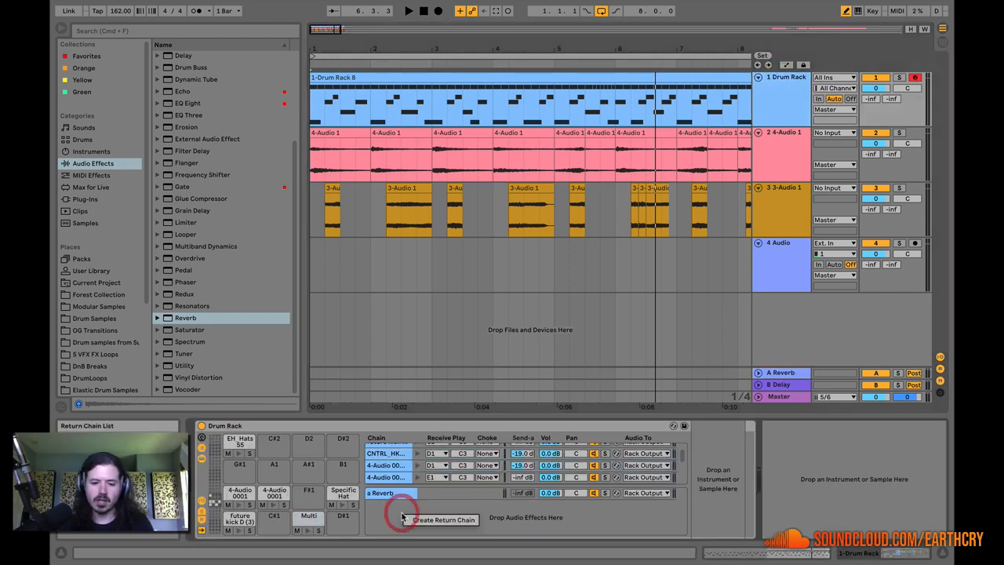
left_click(413, 522)
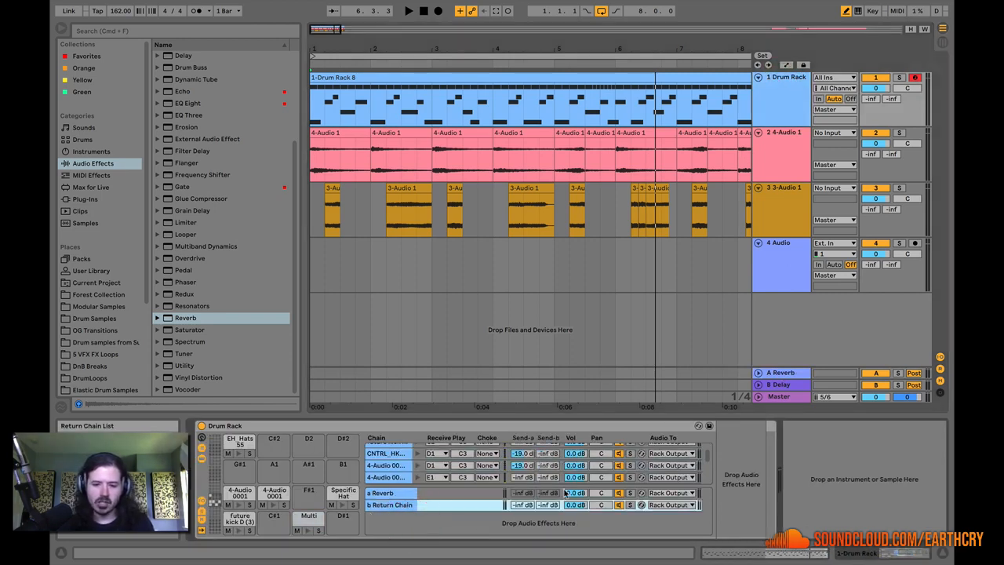
left_click(661, 506)
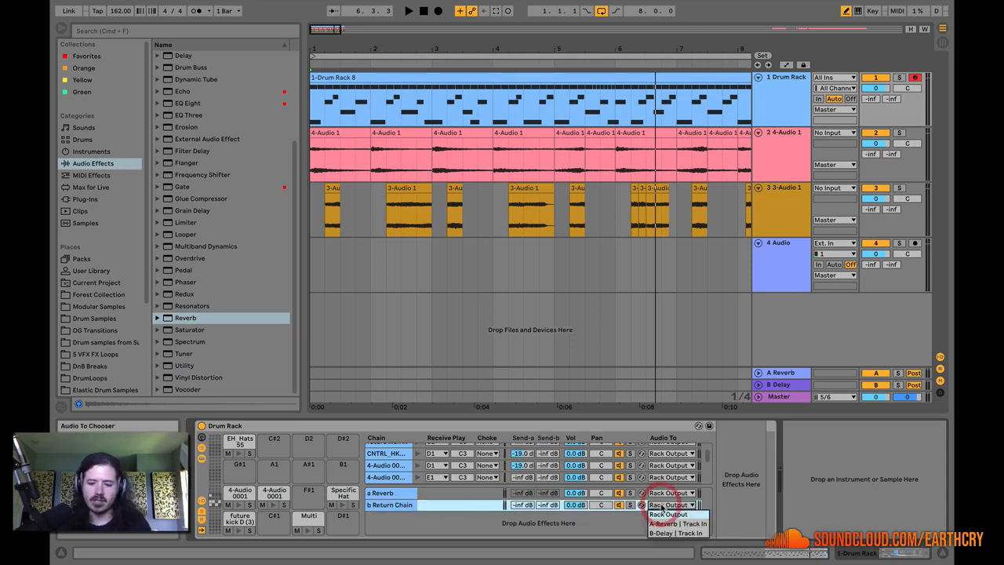
left_click(666, 524)
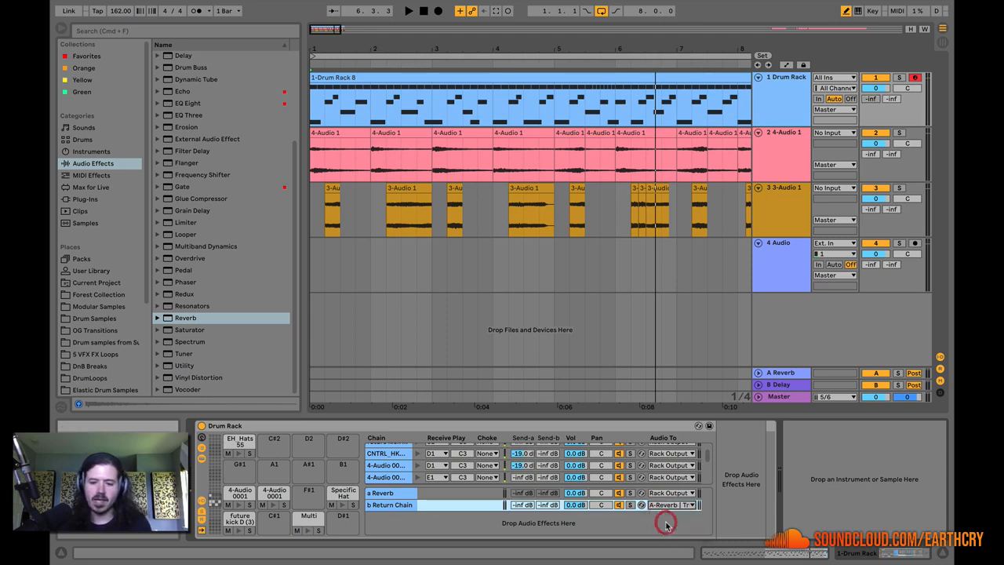
Select the A Reverb return track and unfold it in the arrangement.
left_click(789, 374)
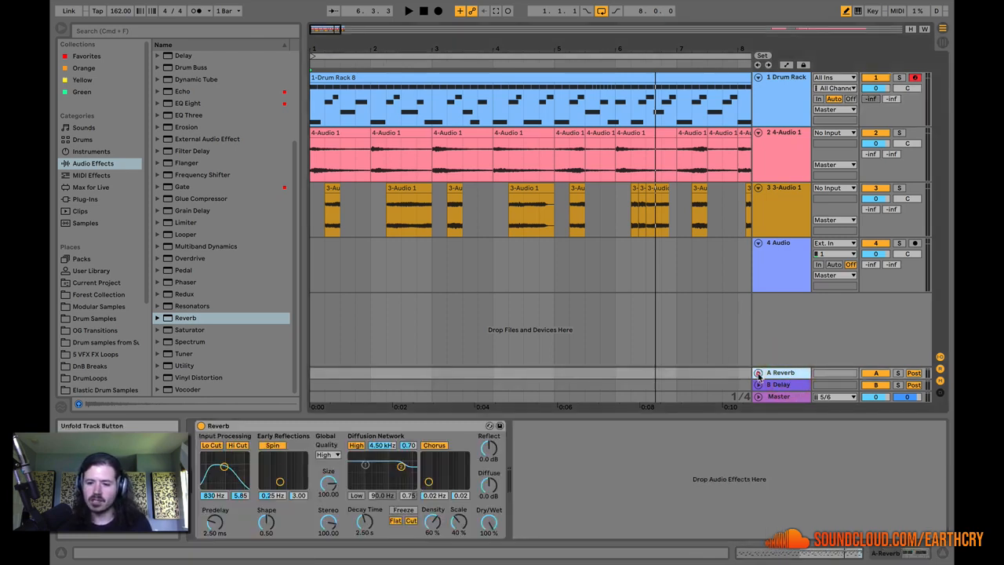
left_click(758, 373)
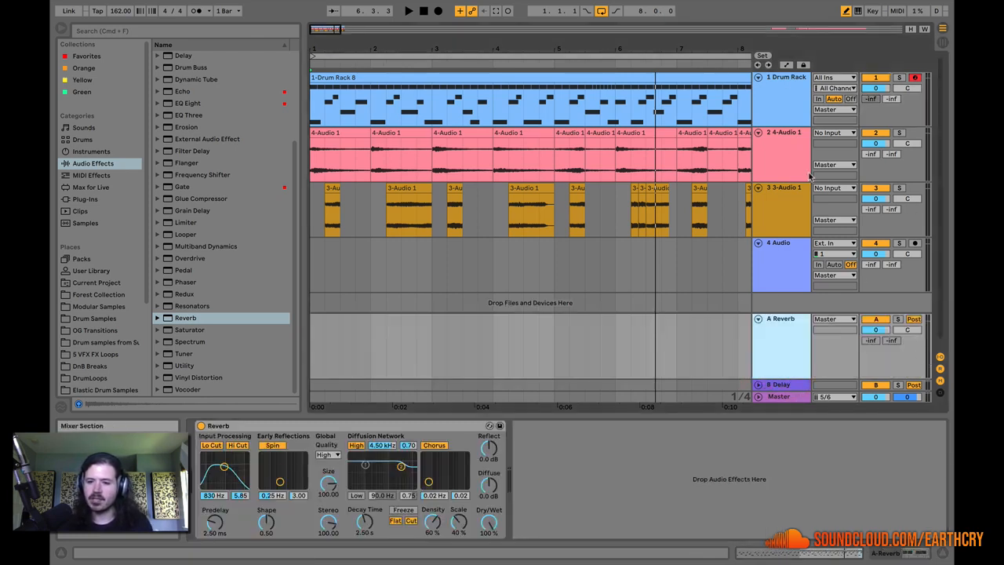
Cut the a Reverb return chain from the Drum Rack and set Send-a of the CNTRL_HK2 clap chain to -8.0 dB.
left_click(779, 92)
right_click(401, 498)
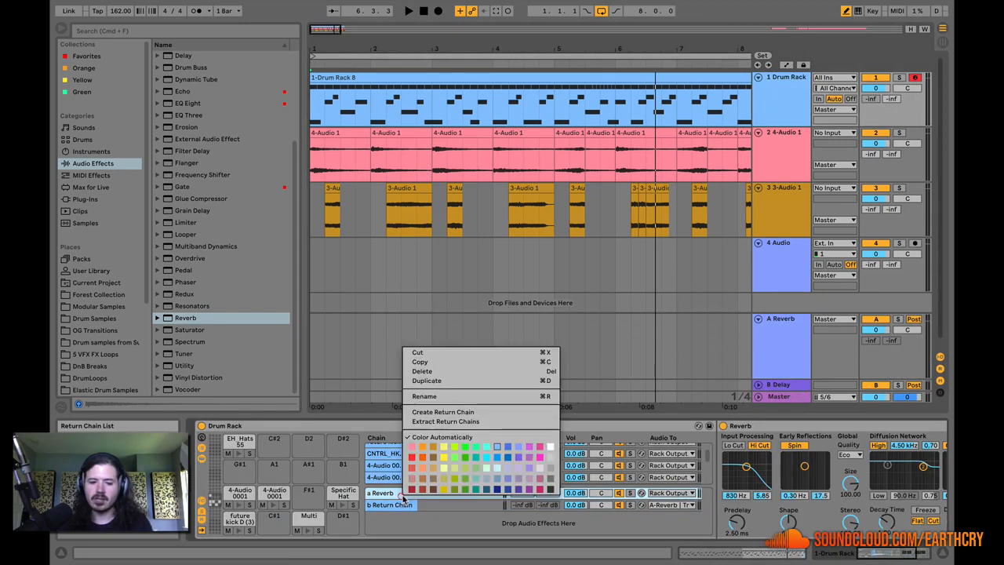
left_click(442, 353)
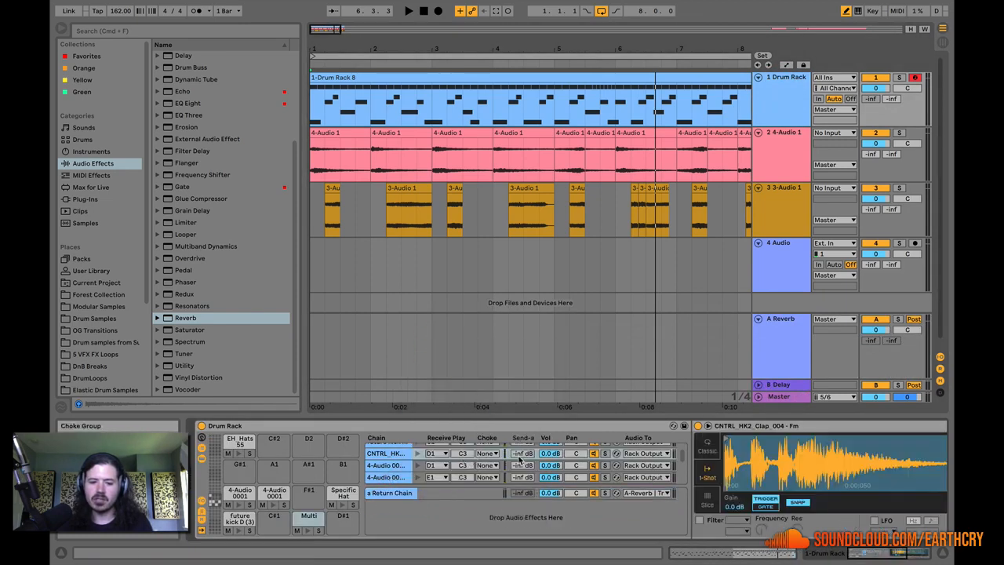
scroll(476, 465, "up", 1)
left_click_drag(522, 459, 522, 454)
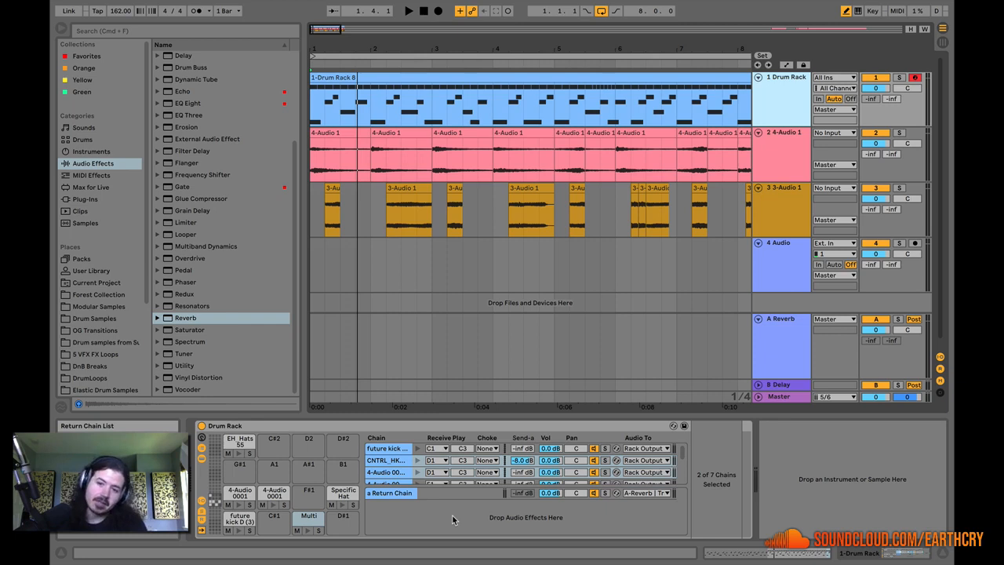
Search the samples for "hats", audition several EH_Hats sounds and load EH_Hats 38.aif onto the Drum Rack's F#1 pad.
left_click(86, 223)
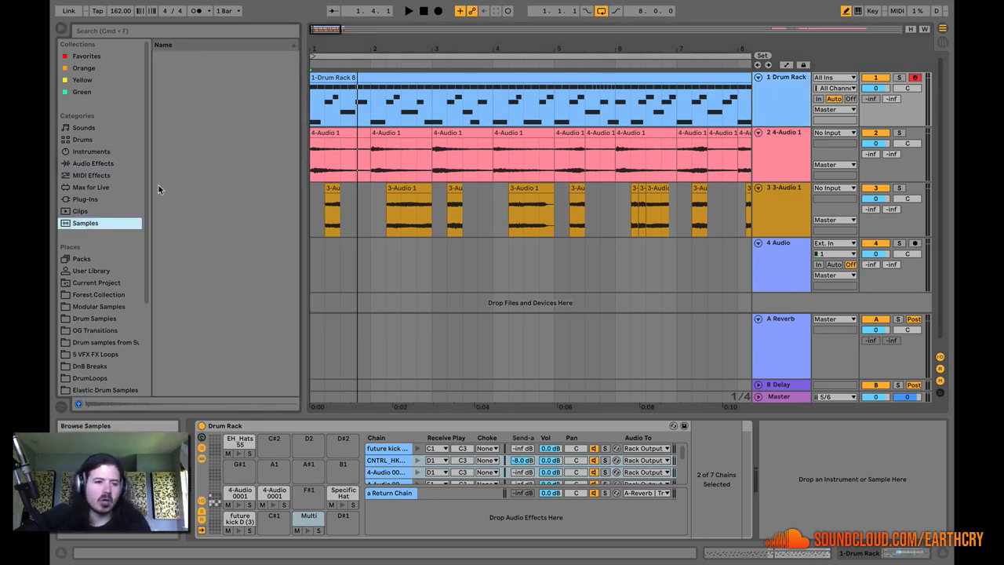
left_click(145, 36)
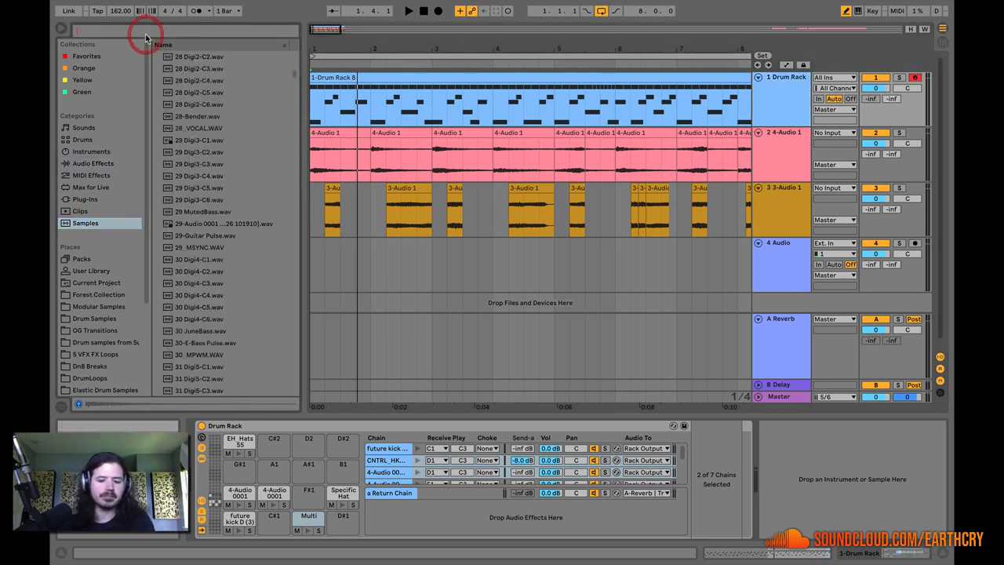
type("hats")
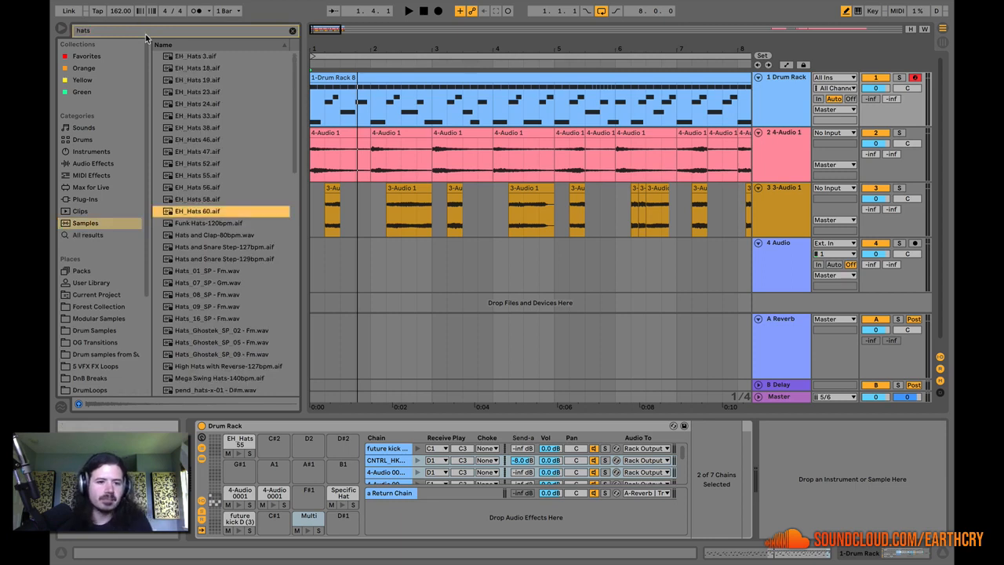
left_click(183, 115)
left_click(200, 92)
left_click(210, 105)
left_click(214, 117)
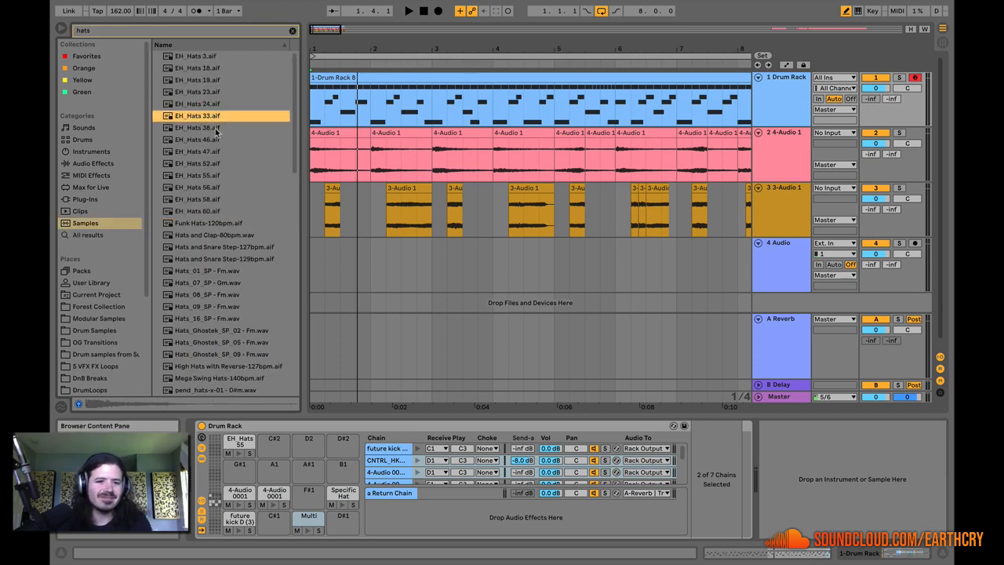
left_click(215, 128)
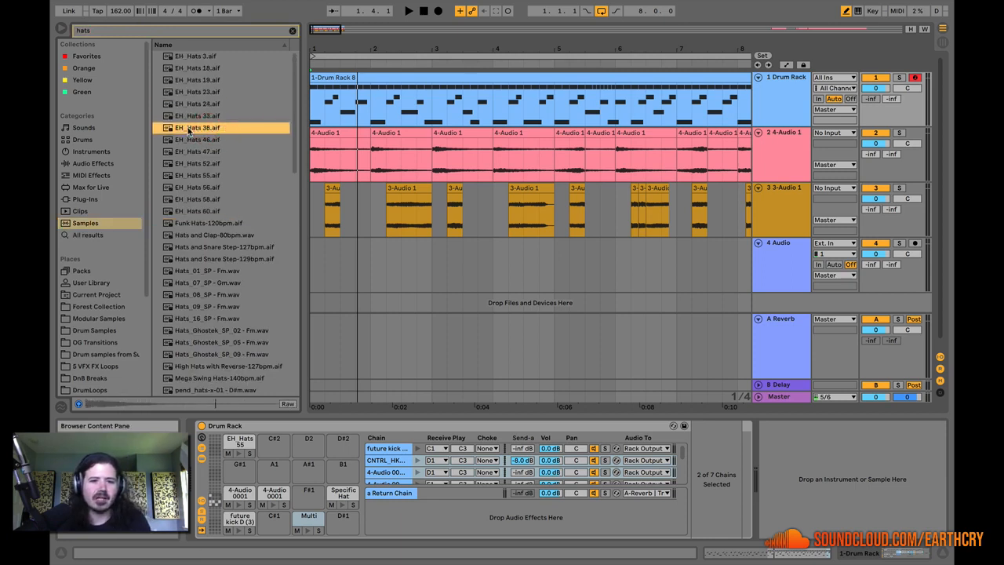
left_click_drag(296, 340, 308, 496)
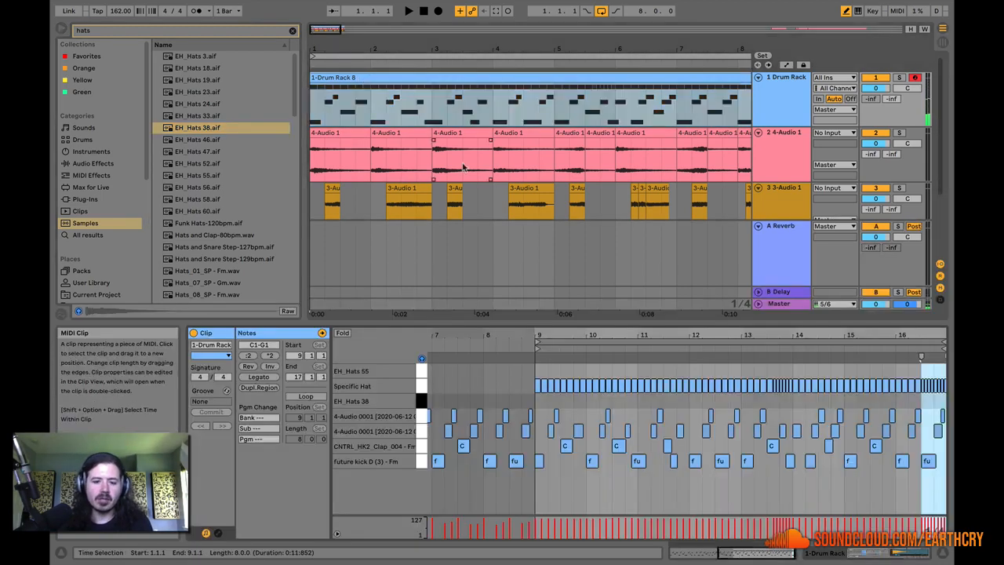
In the Drum Rack's MIDI clip, replace the Specific Hat notes from 10.3 to 10.4 with an EH_Hats 38 note.
left_click_drag(604, 335, 604, 354)
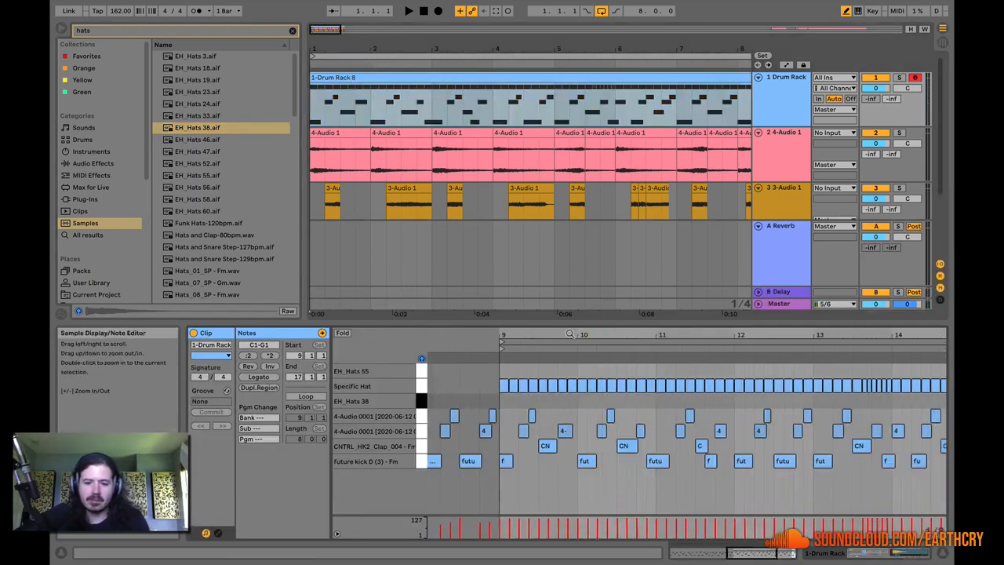
key("space")
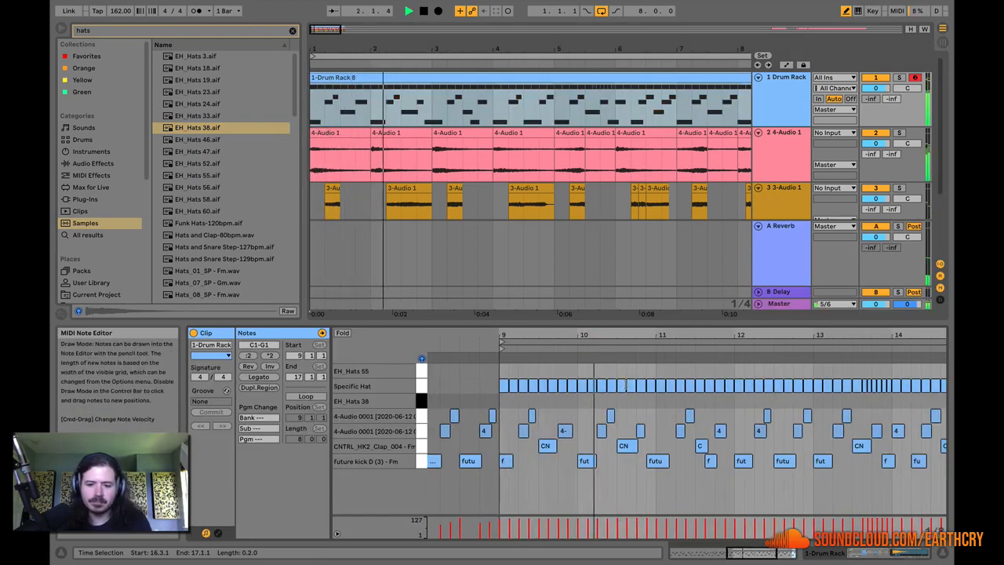
left_click(625, 385)
left_click(632, 384)
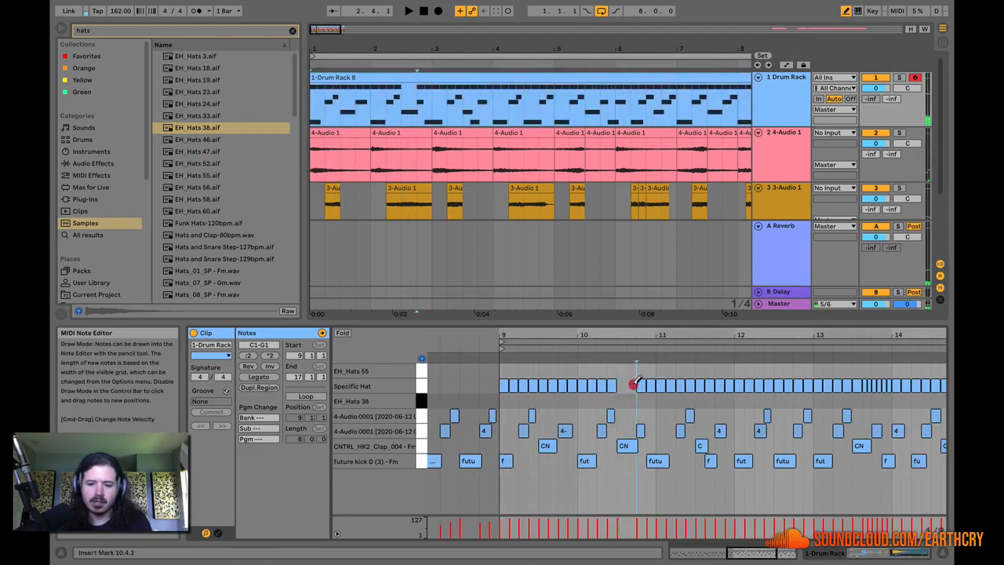
left_click(641, 385)
left_click(650, 383)
left_click(641, 385)
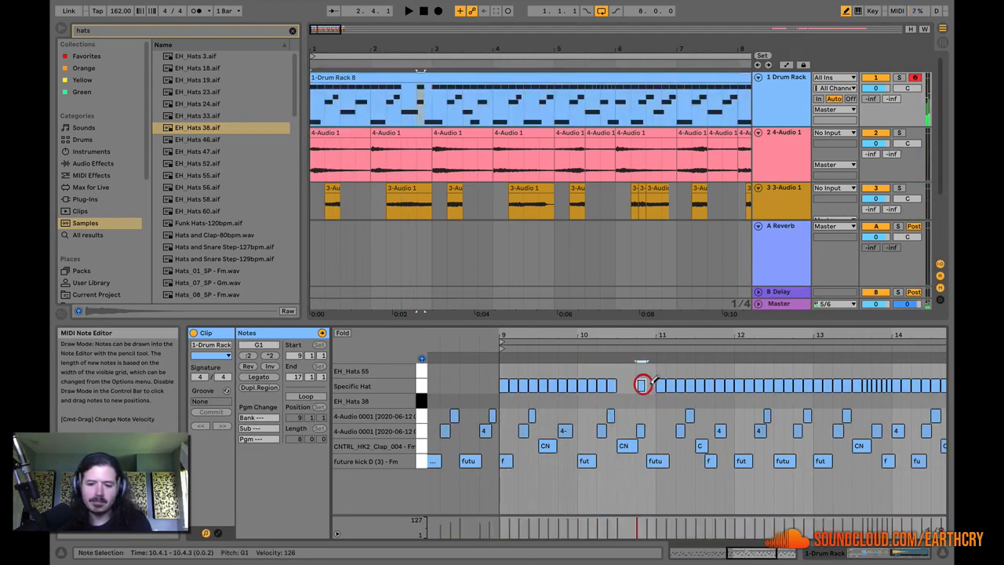
left_click(651, 385)
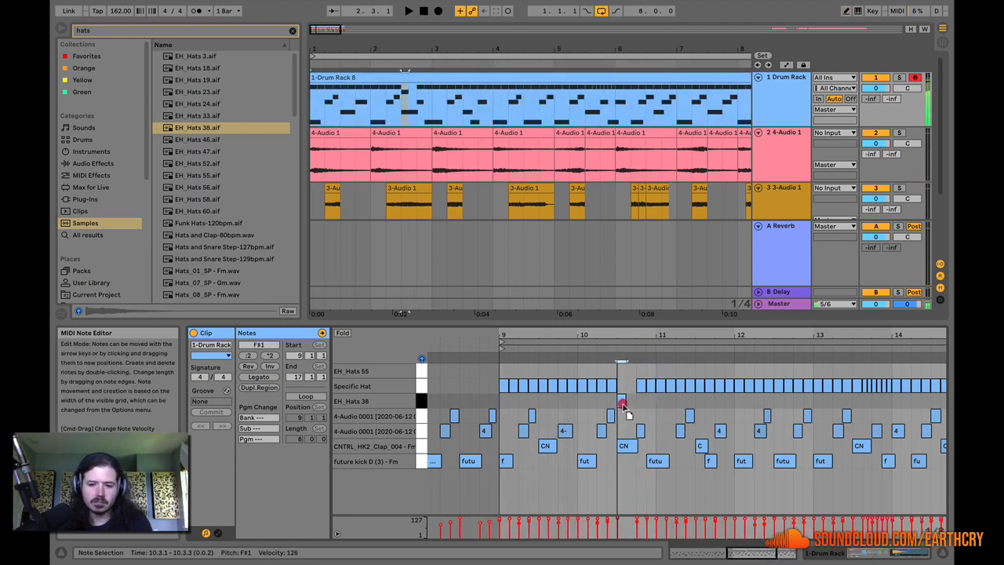
left_click(627, 399)
Replace Specific Hat notes with EH_Hats 38 notes in bars 12, 14 and 16 and play the pattern.
scroll(639, 424, "right", 5)
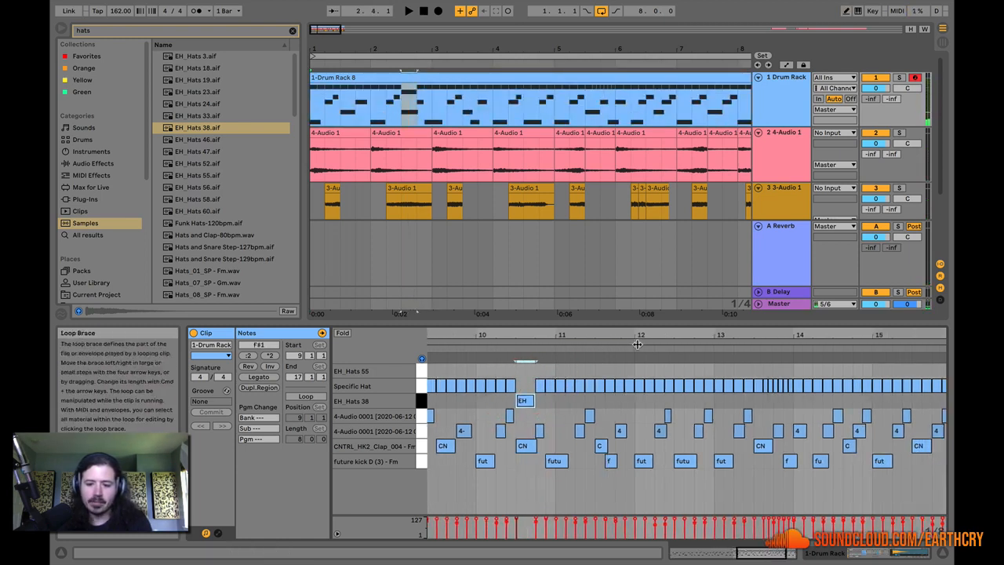
left_click(707, 385)
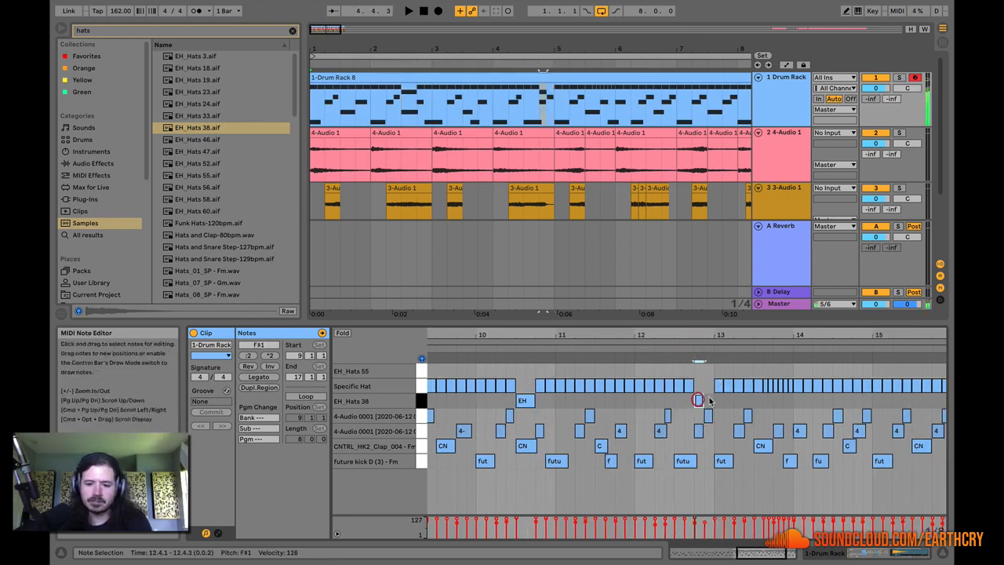
scroll(706, 392, "right", 5)
left_click(874, 385)
double_click(874, 400)
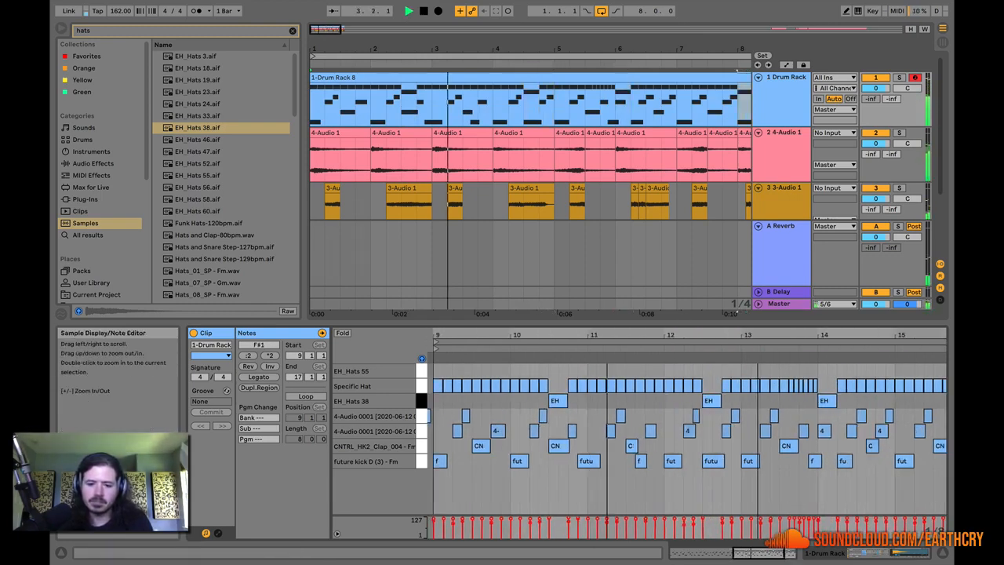
key("space")
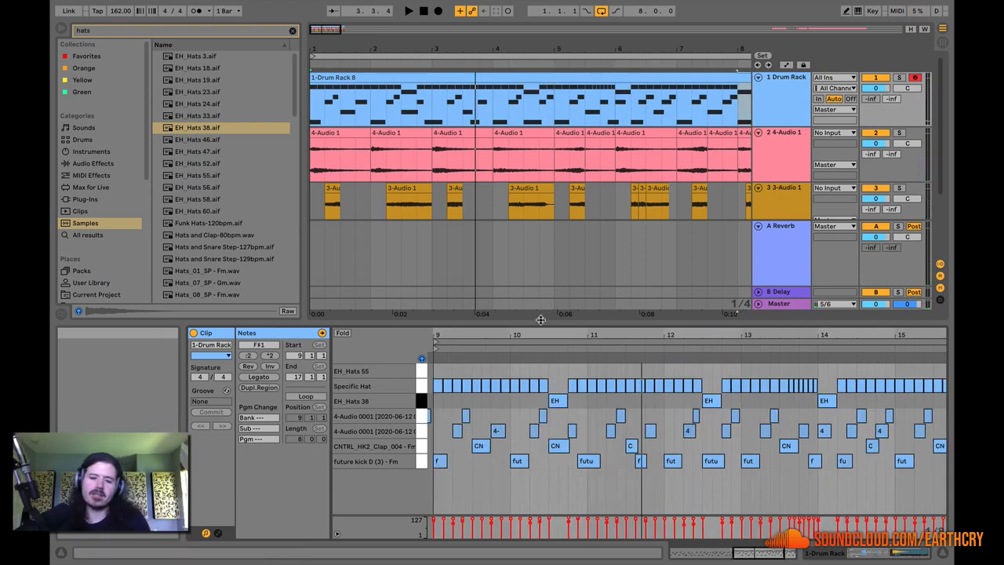
key("space")
Audition the Specific Hat notes that follow the EH_Hats 38 note in bar 10.
left_click_drag(551, 335, 551, 350)
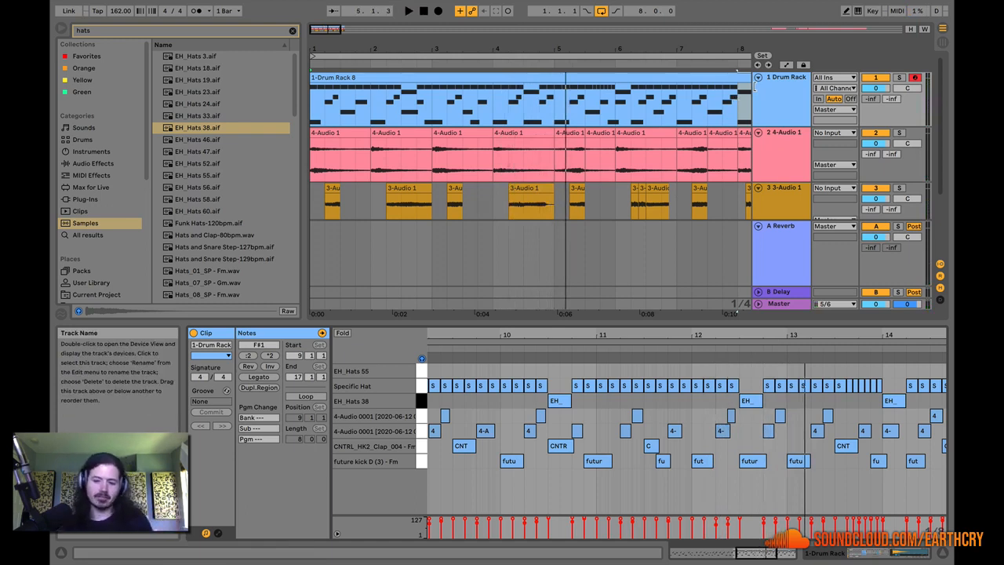
left_click(578, 385)
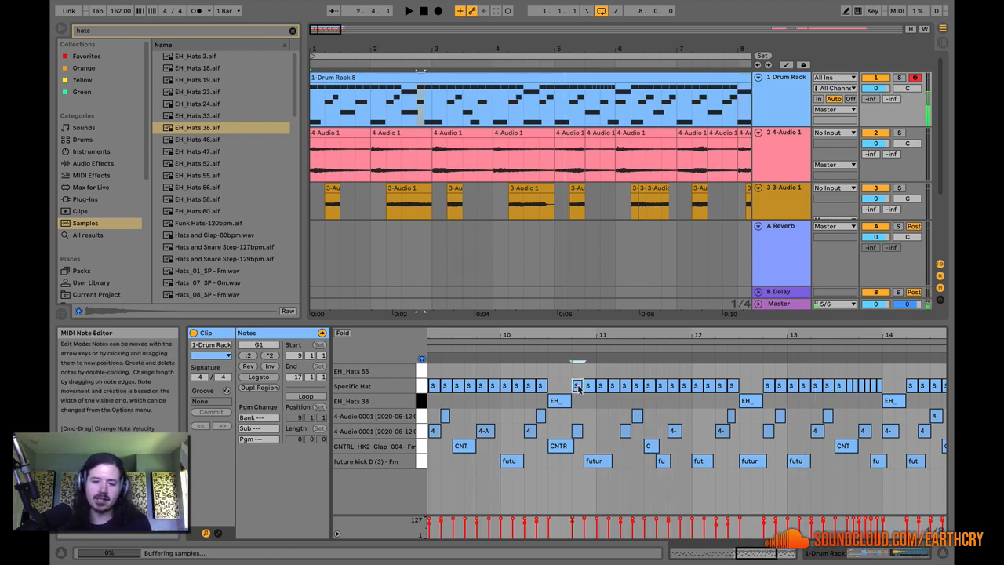
left_click(589, 385)
left_click(580, 385)
Show the Drum Rack device, audition the EH_Hats 38 and Specific Hat pads, and view the Specific Hat instrument.
double_click(776, 90)
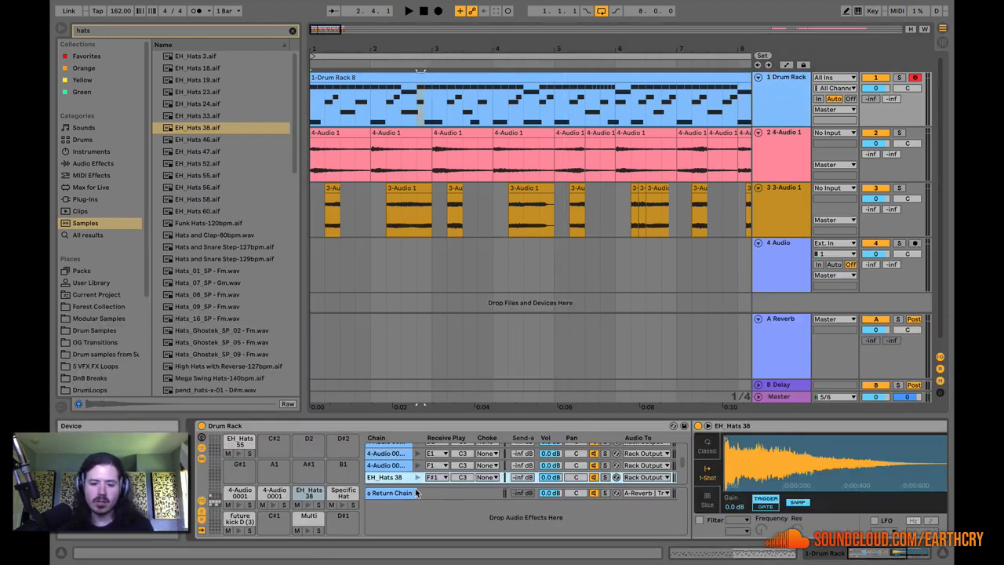
left_click(307, 505)
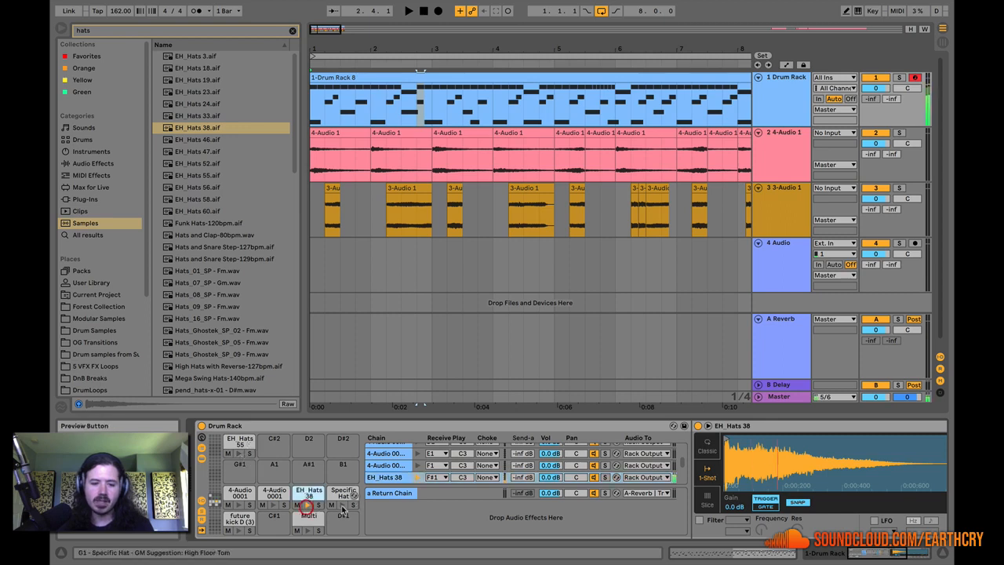
left_click(339, 507)
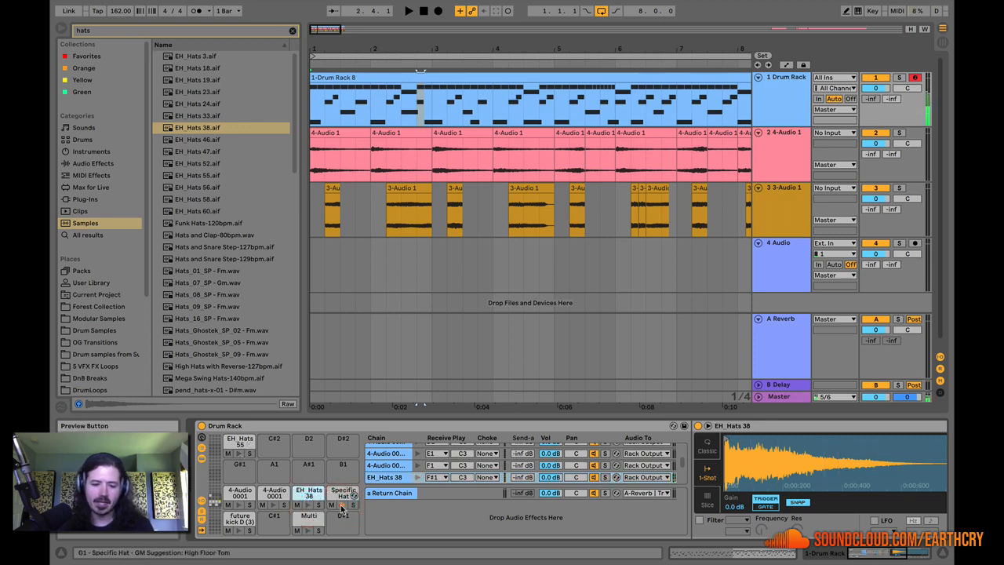
left_click(342, 496)
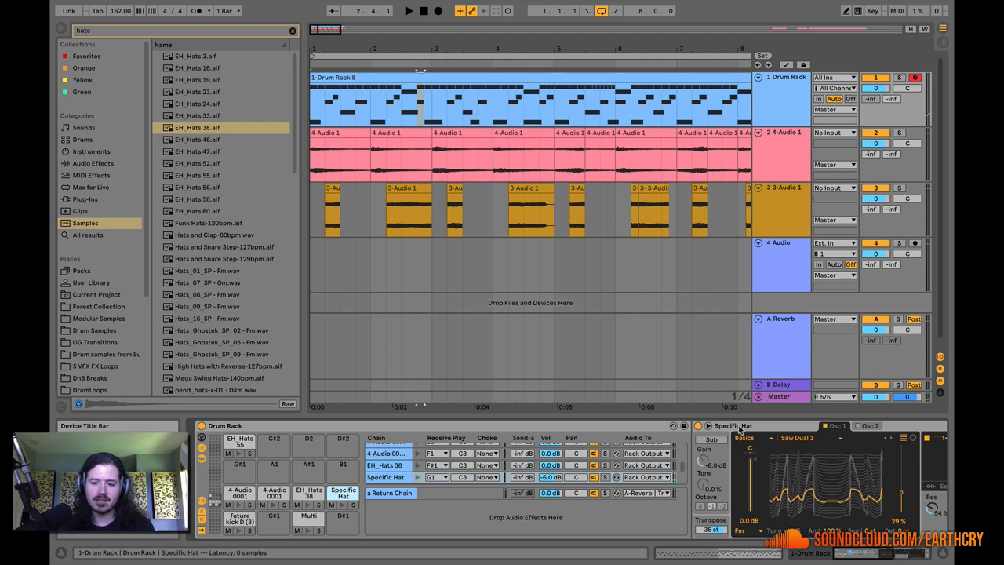
left_click(740, 430)
mouse_move(867, 554)
left_mouse_down()
mouse_move(900, 555)
mouse_move(869, 555)
left_mouse_up()
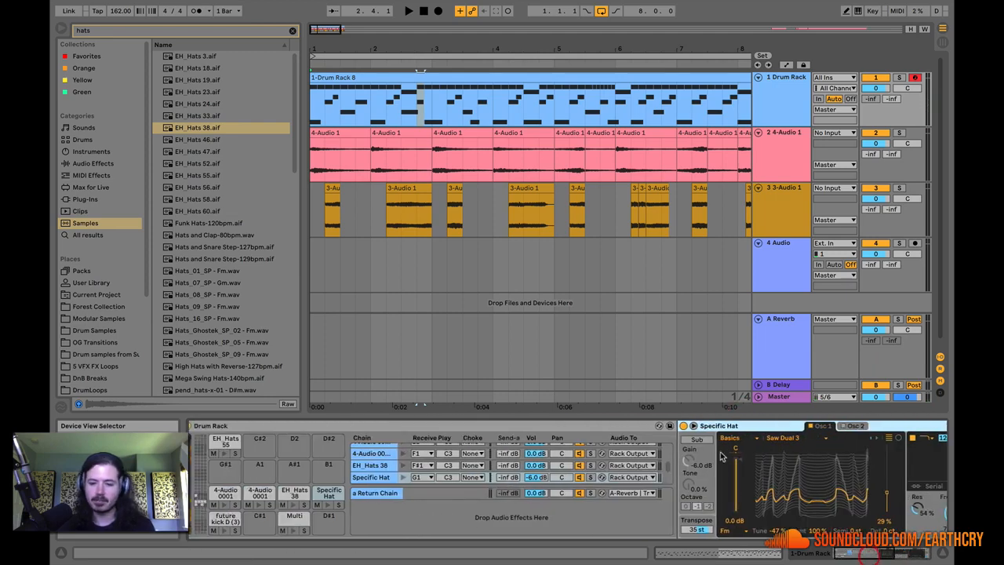
Set the EH_Hats 38 chain's volume to -3.0 dB and assign it to choke group 1.
left_click(295, 505)
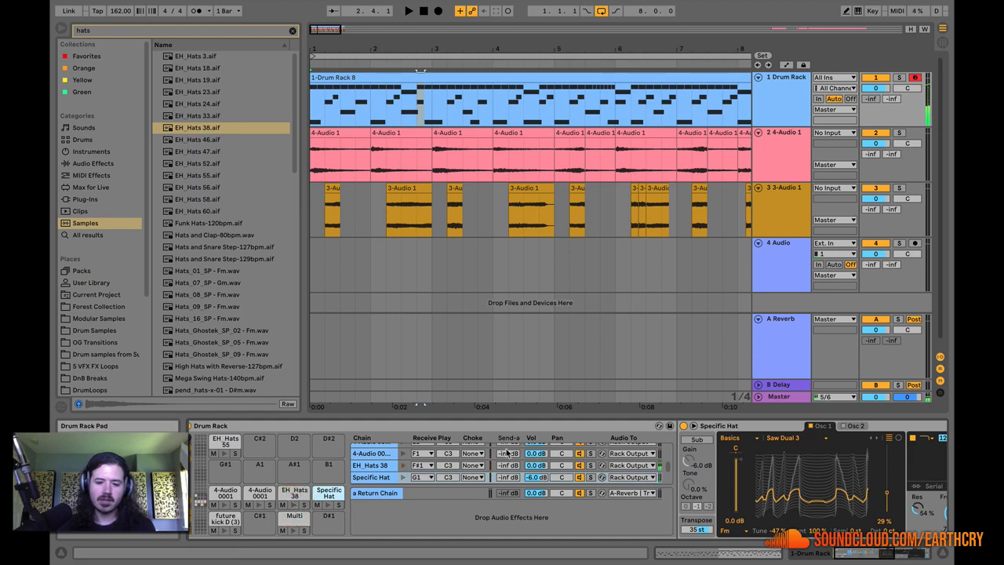
left_click(534, 467)
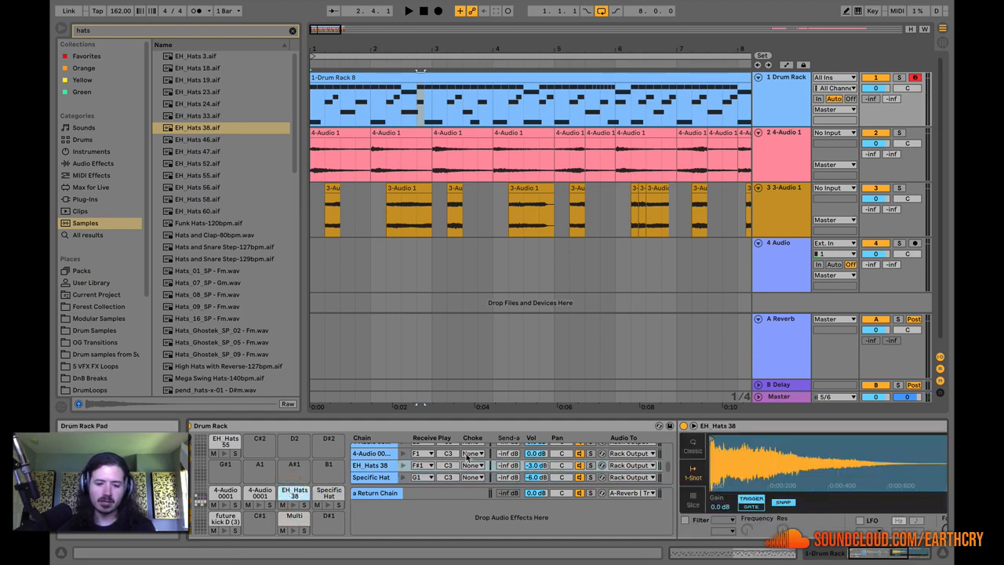
left_click(473, 465)
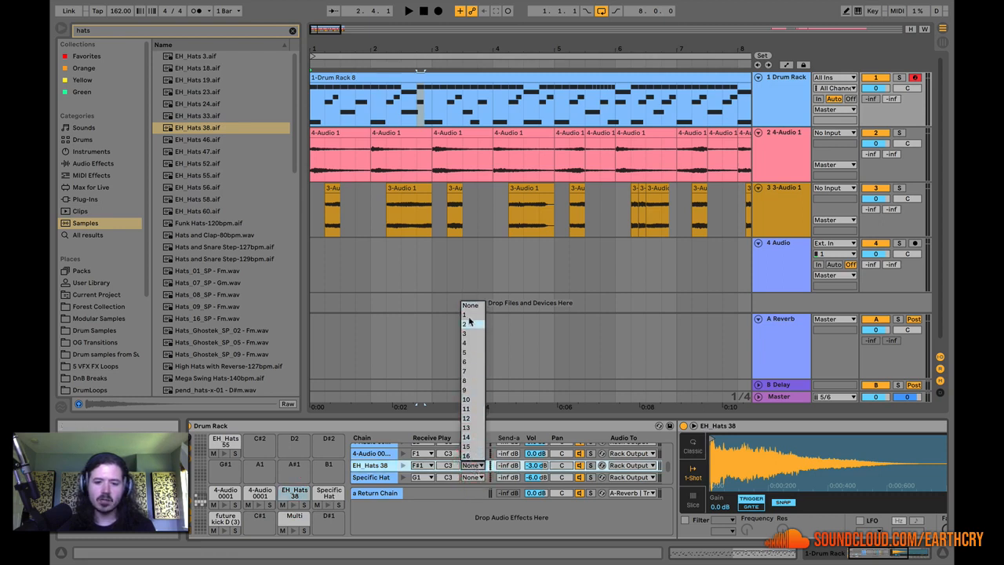
left_click(467, 466)
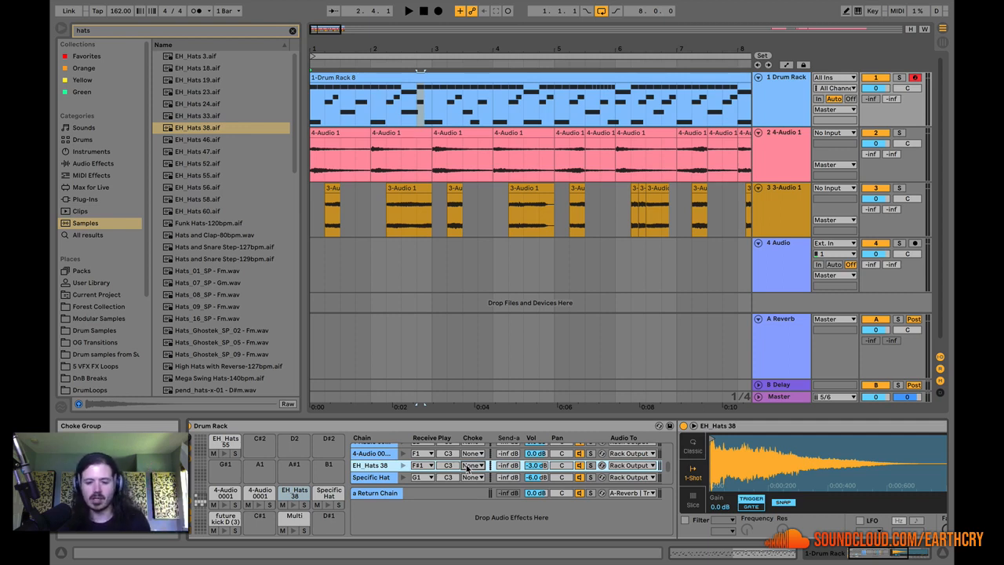
left_click(468, 466)
left_click(474, 317)
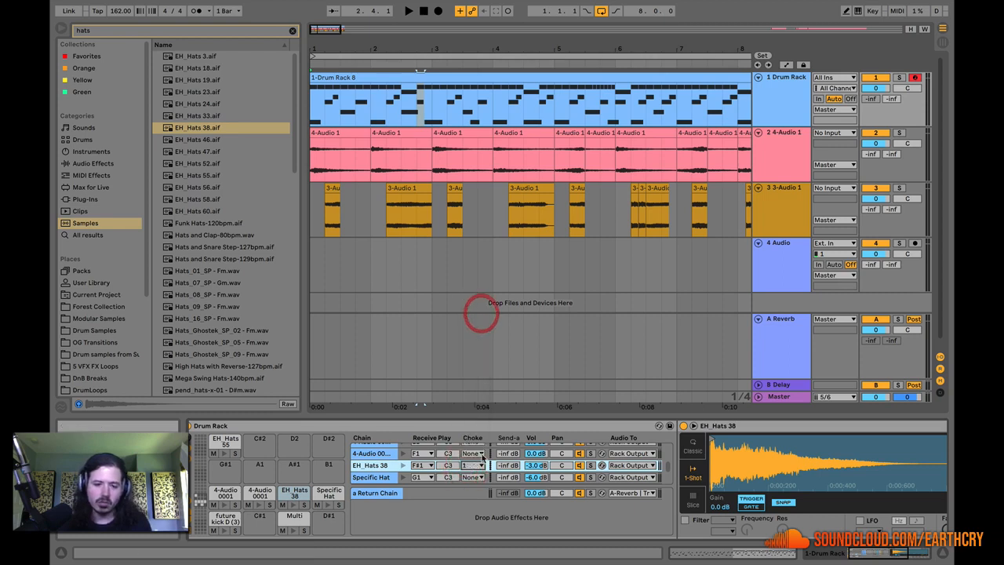
Assign the Specific Hat chain to choke group 1 and play the eight-bar loop from its start.
left_click(470, 477)
left_click(470, 326)
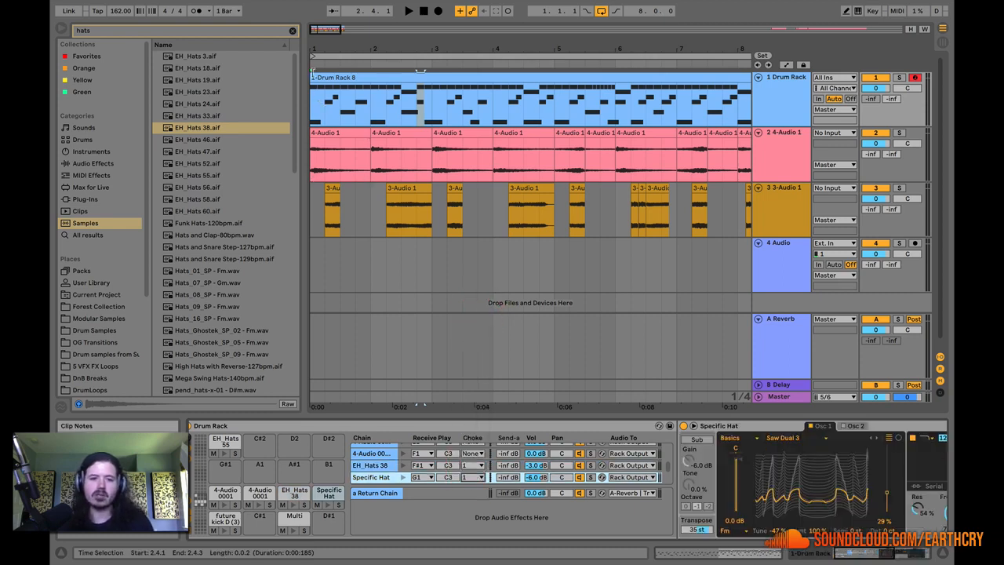
left_click(332, 54)
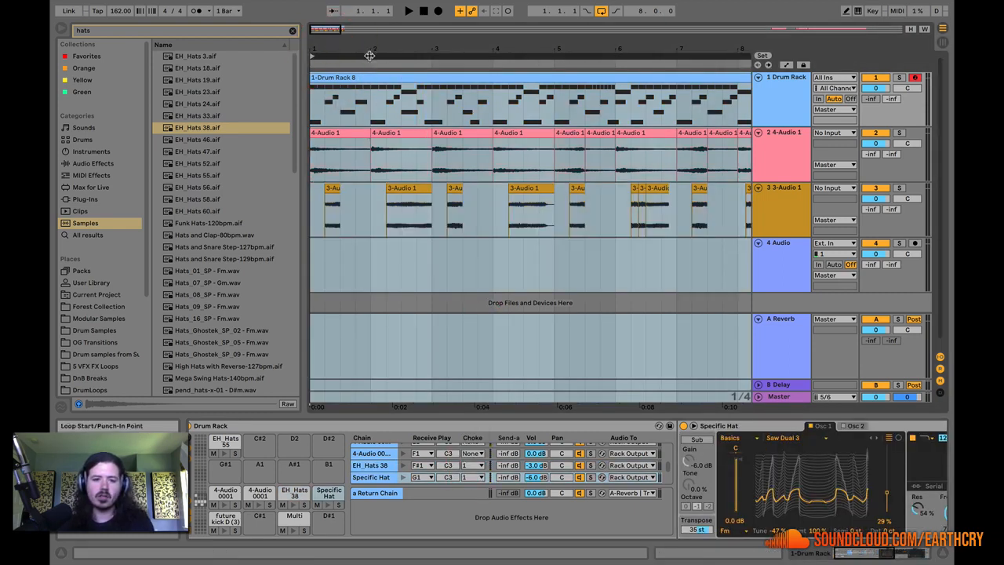
key("space")
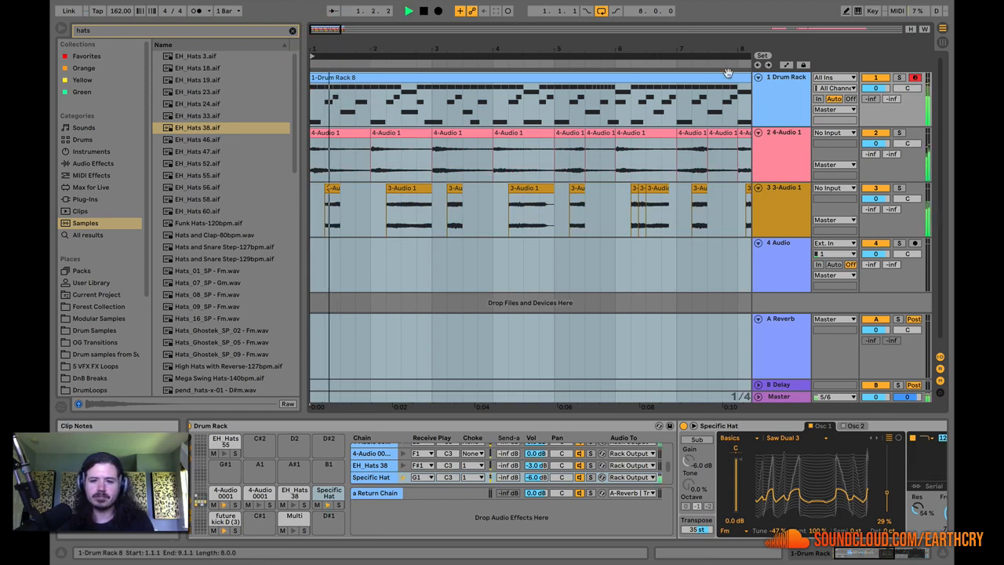
Listen to the rest of the loop with the Drum Rack track soloed, then stop playback and unsolo it.
left_click(898, 77)
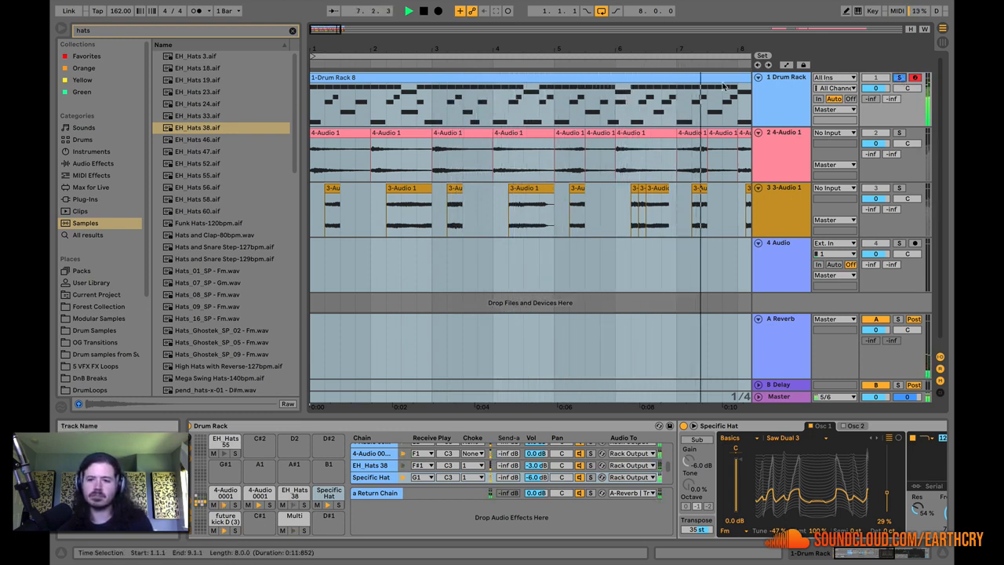
left_click_drag(375, 57, 402, 34)
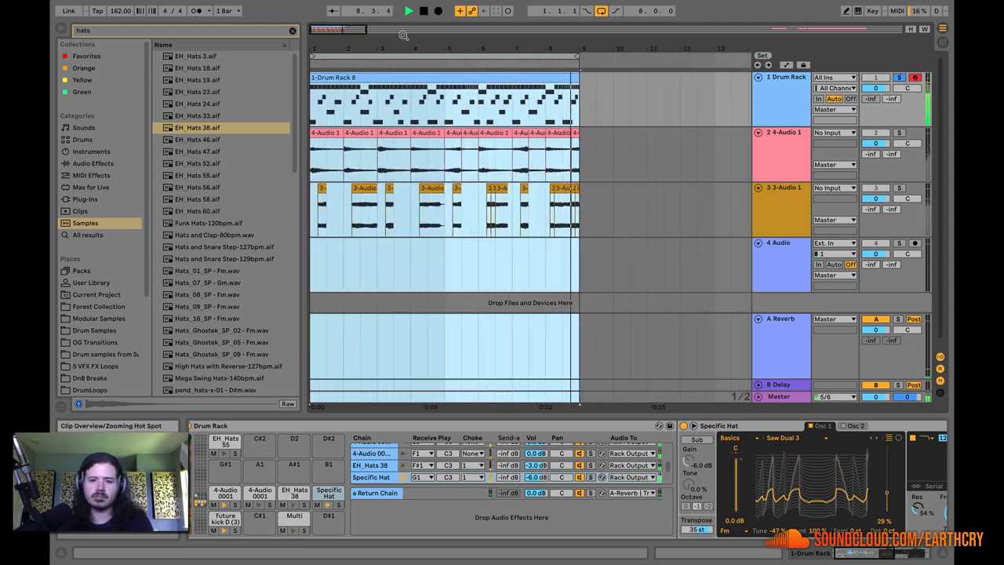
key("space")
left_click(899, 78)
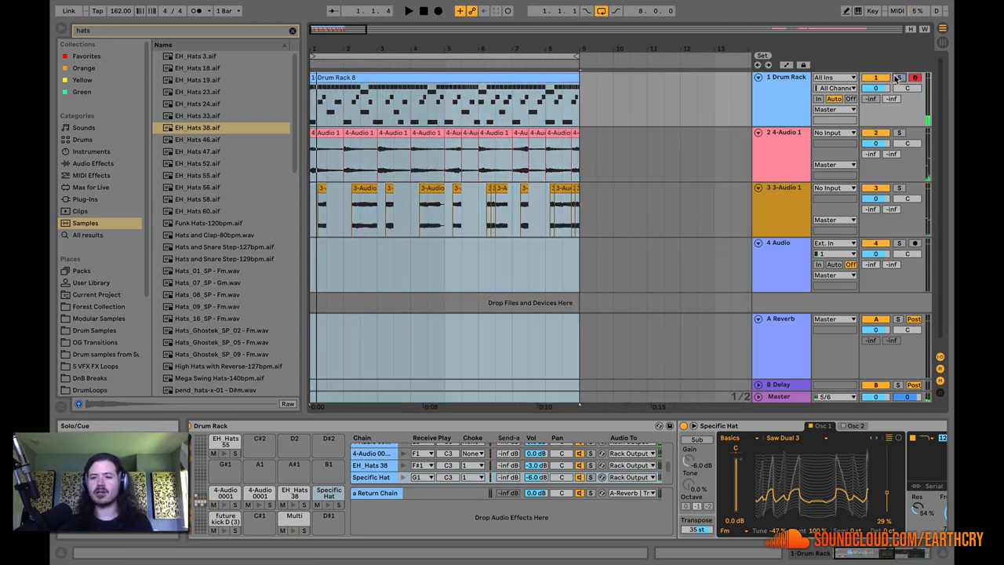
Look through the samples of the first Drum Rack chains, finishing with the future kick D (3) chain selected.
scroll(379, 475, "up", 3)
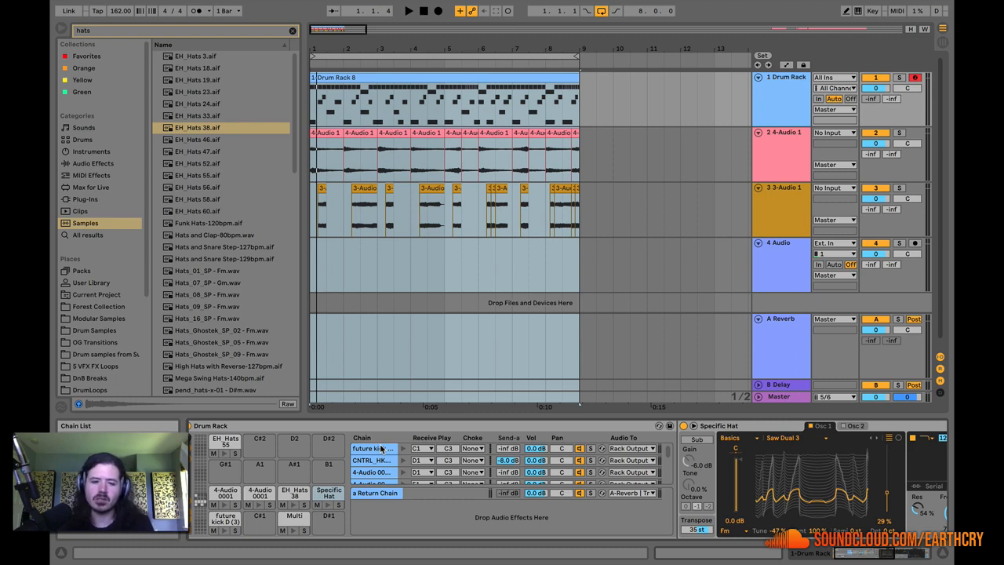
left_click(377, 449)
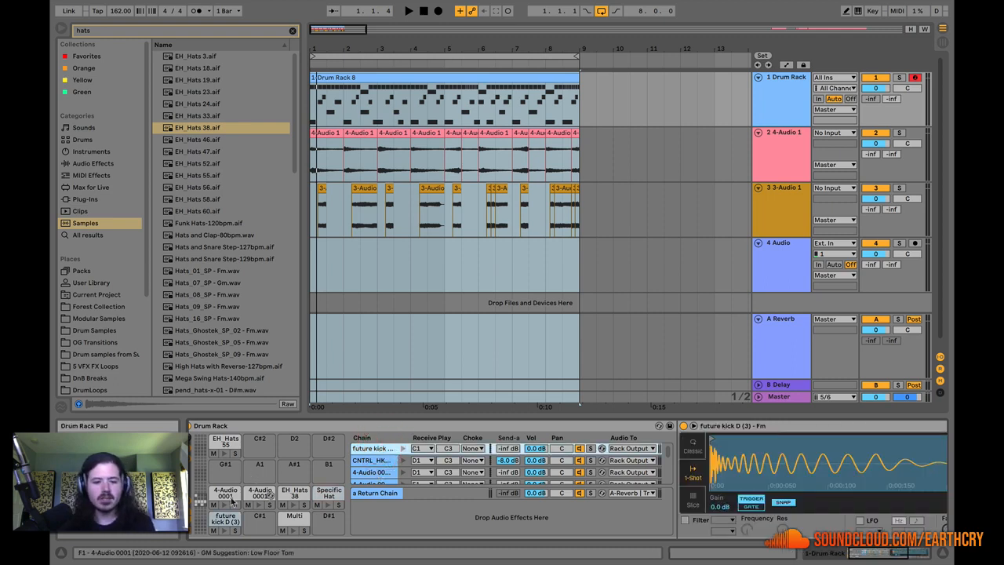
scroll(440, 493, "left", 1)
left_click(397, 461)
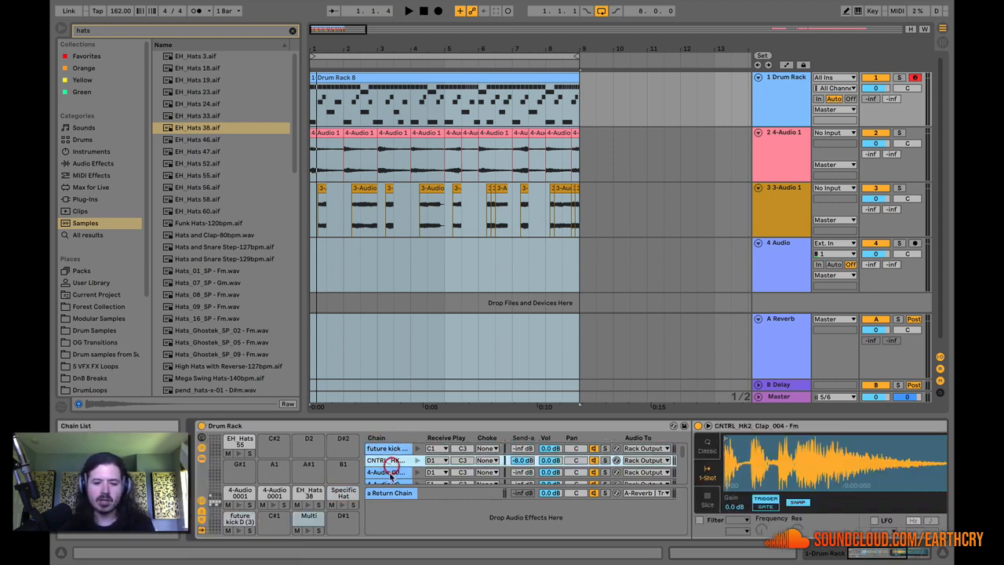
left_click(391, 472)
left_click(390, 461)
left_click(385, 448)
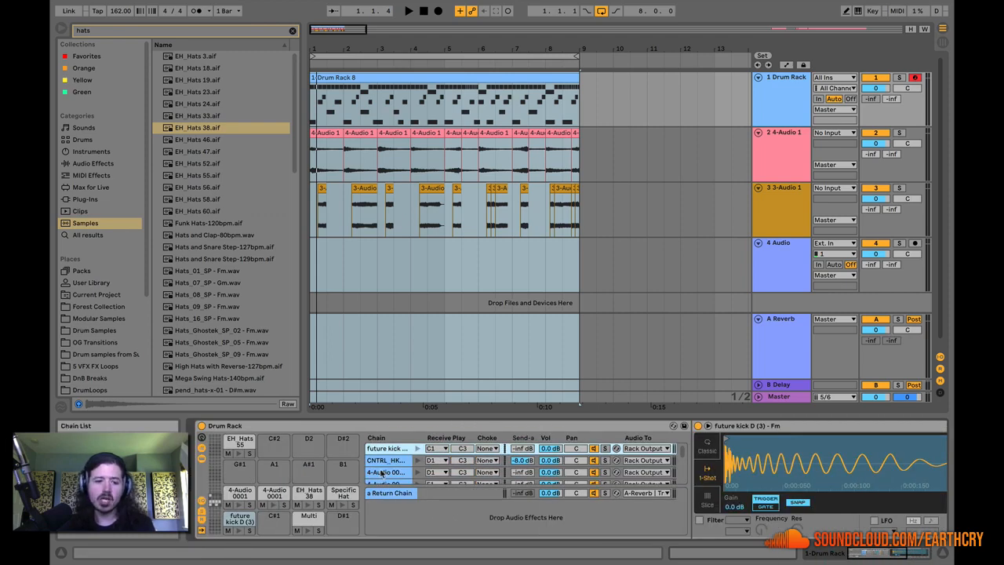
Clear the browser search, find Compressor among the audio effects, and add it to the future kick D (3) chain.
left_click(98, 164)
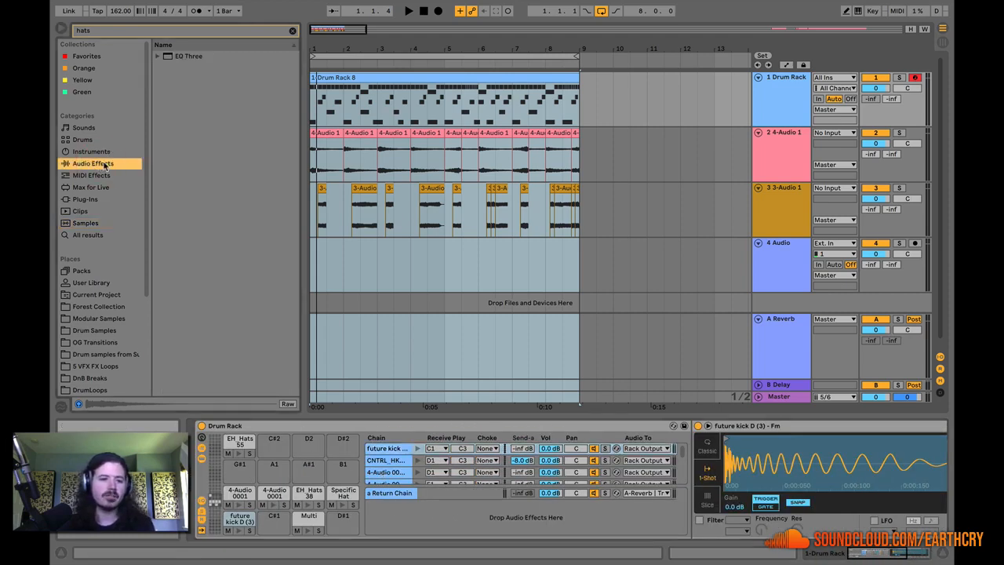
left_click(291, 31)
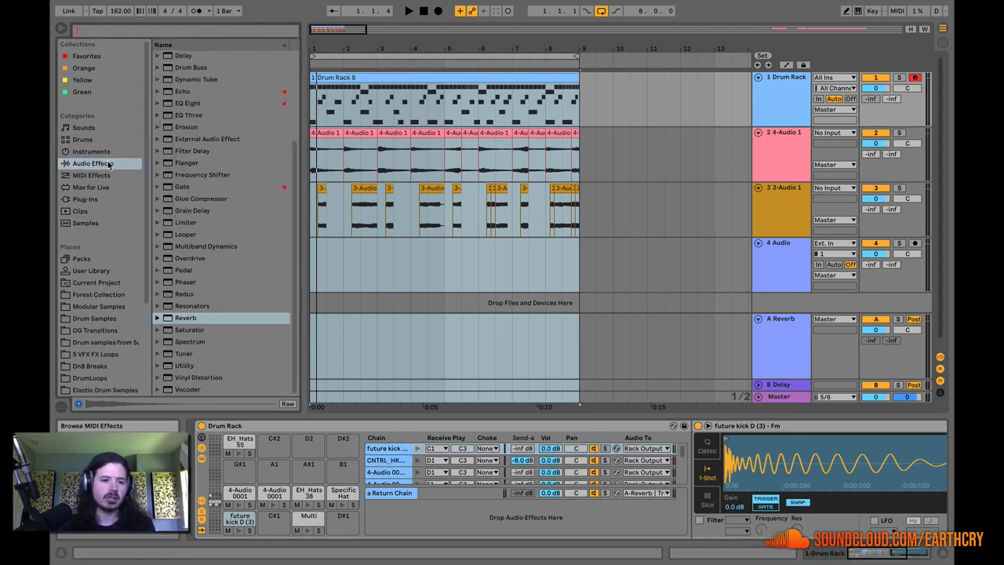
left_click(86, 152)
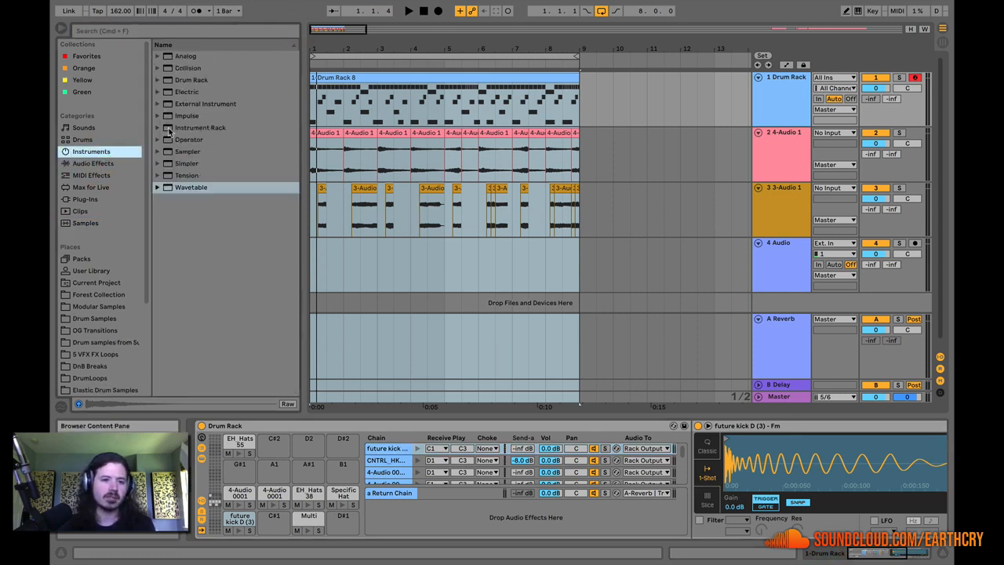
left_click(93, 163)
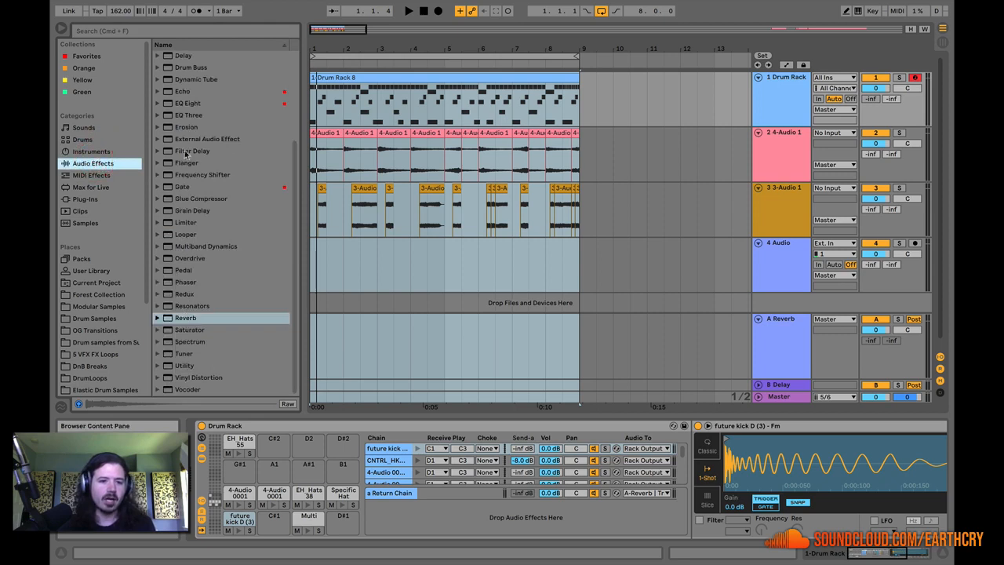
scroll(184, 118, "up", 5)
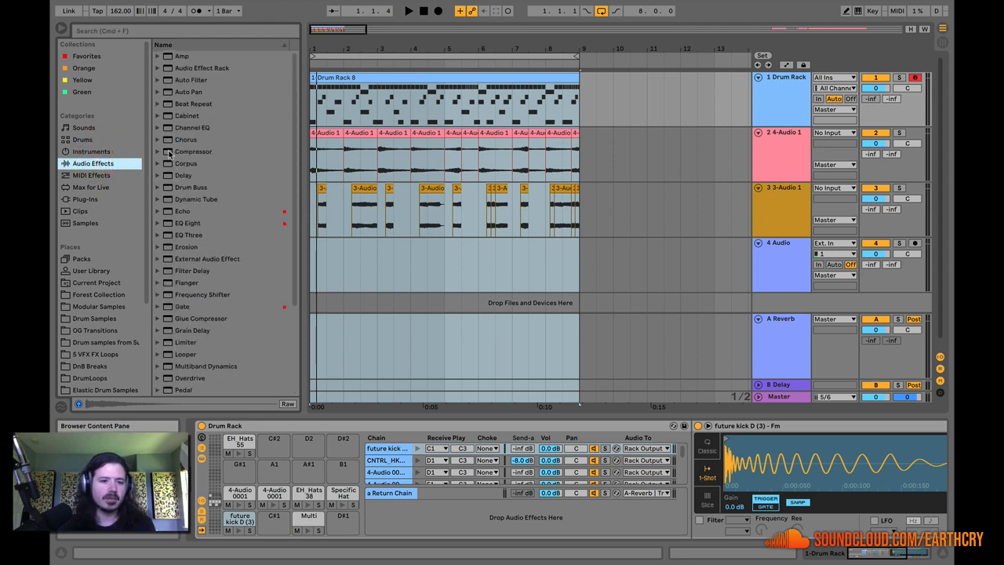
left_click_drag(169, 154, 244, 530)
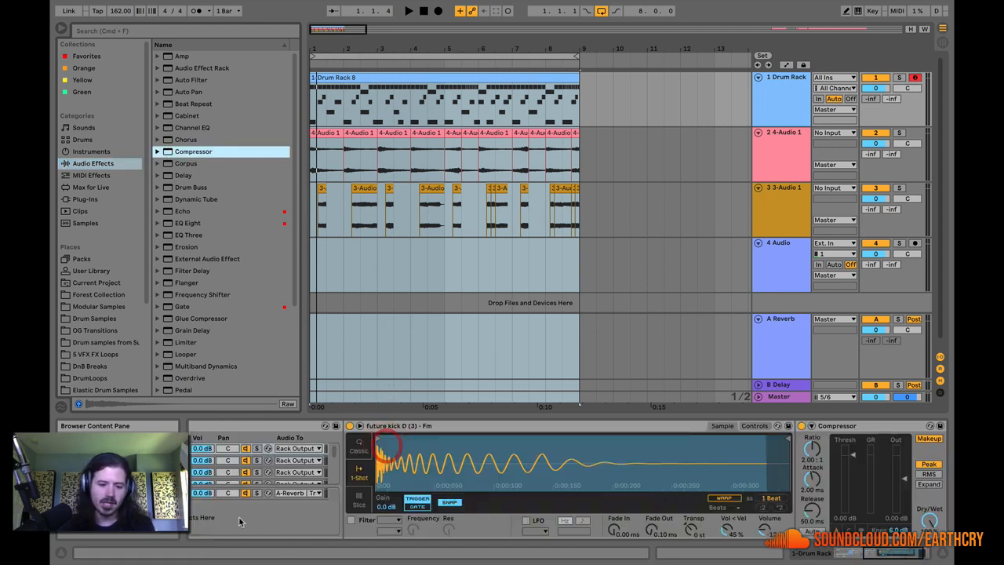
left_click(841, 427)
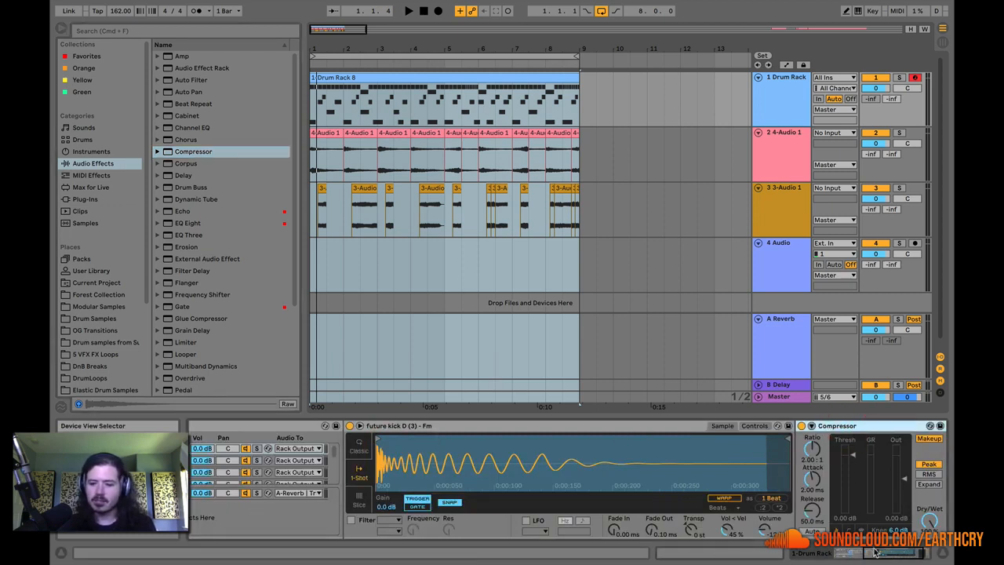
Hide the Drum Rack's chain list and compare the devices on its pads, finishing on the future kick D (3) pad.
left_click_drag(876, 552, 842, 553)
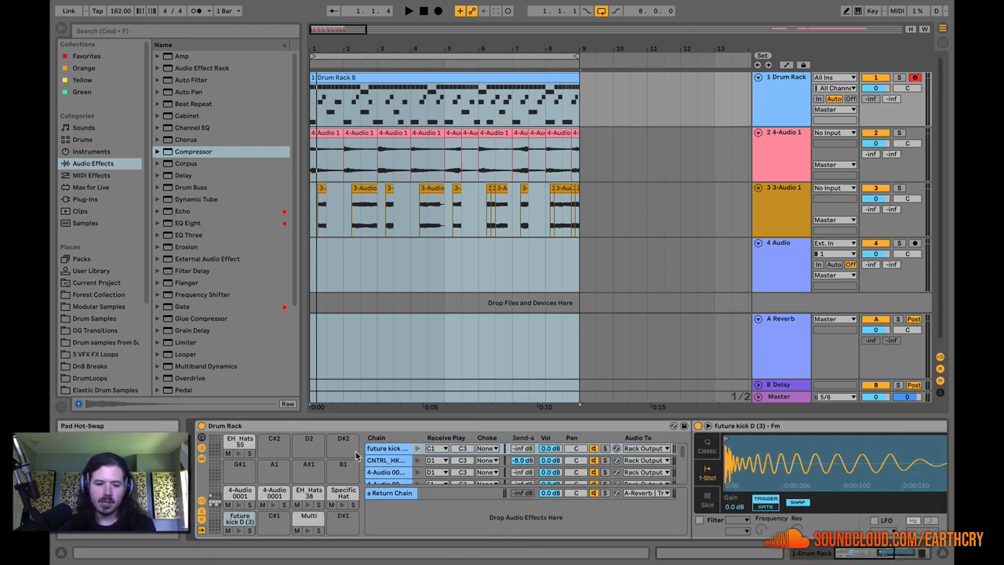
left_click(203, 455)
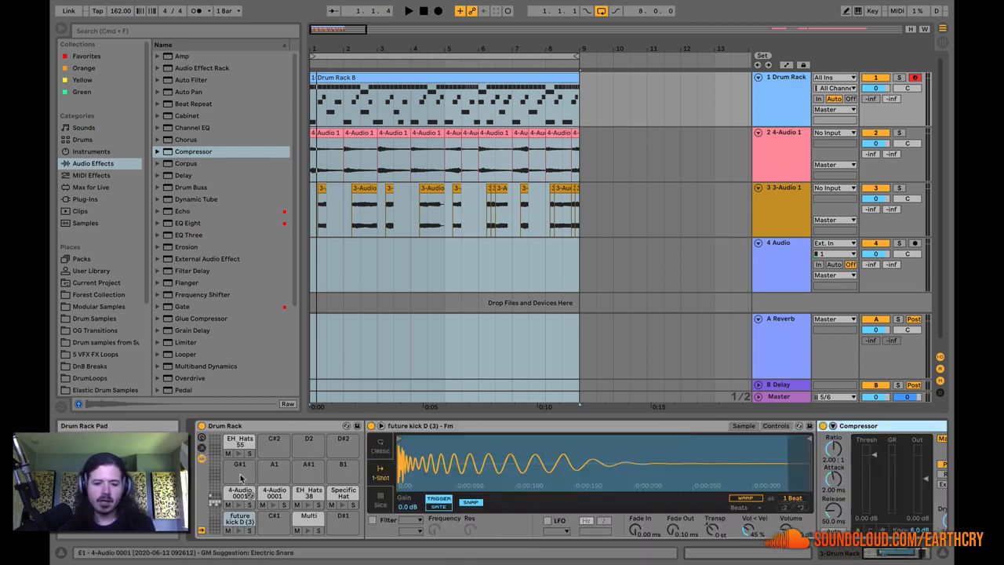
left_click(306, 518)
left_click(240, 518)
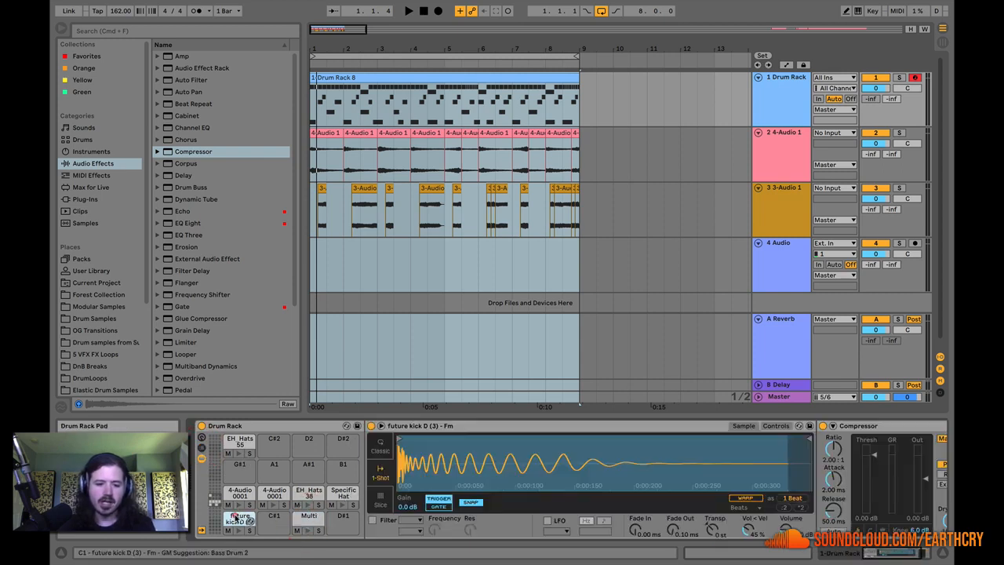
left_click(273, 493)
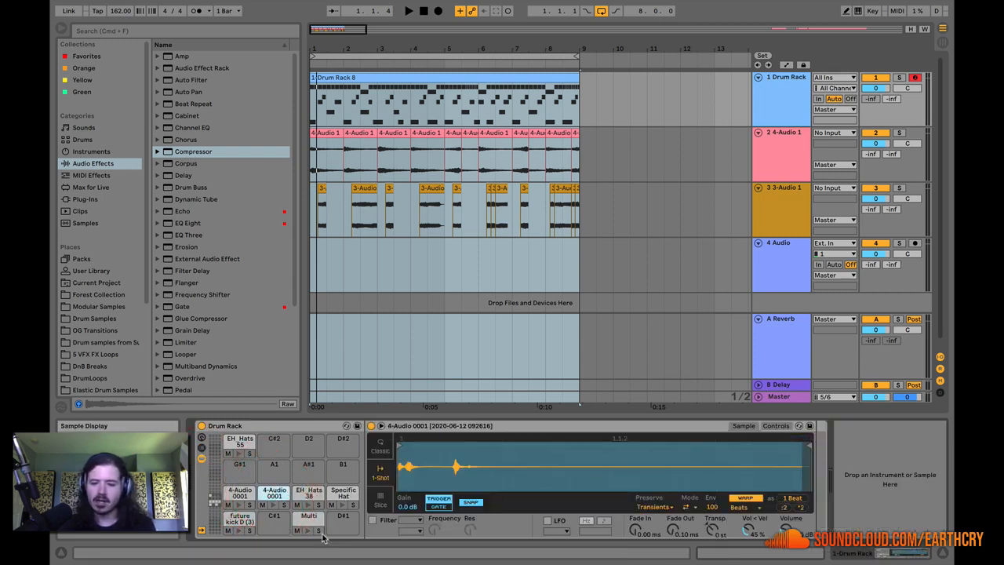
left_click(233, 491)
left_click(308, 494)
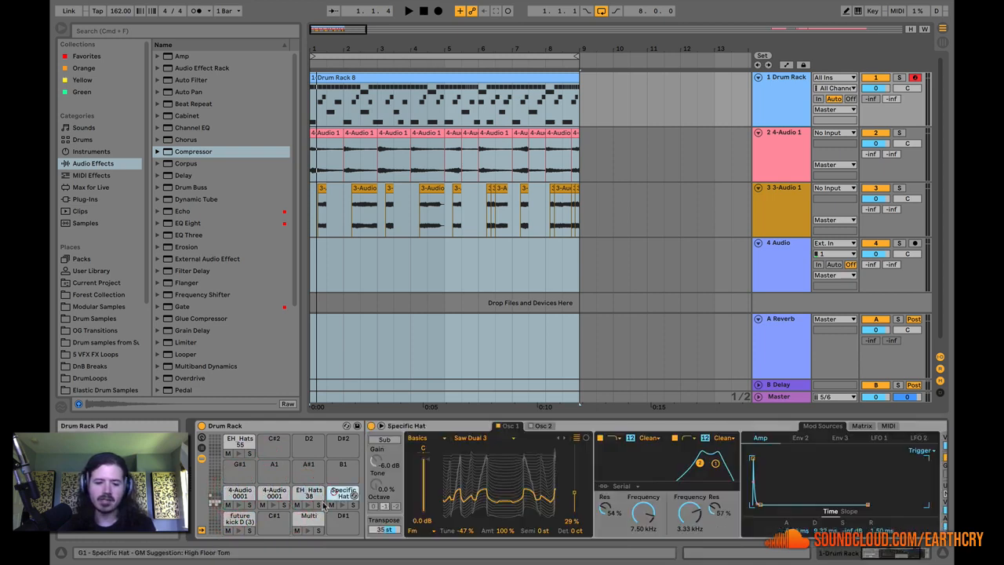
left_click(342, 495)
left_click(240, 518)
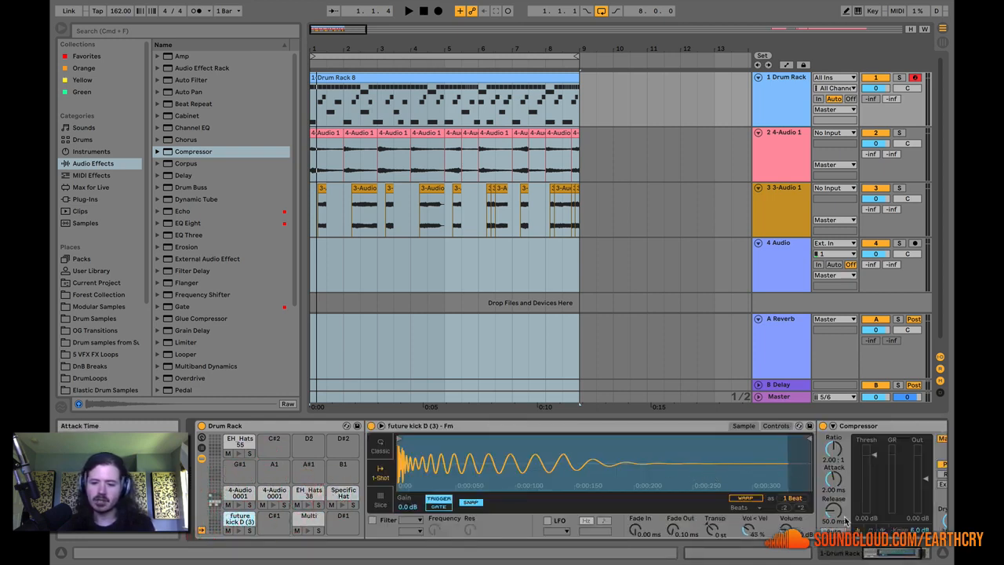
Turn off makeup on the kick's Compressor and set ratio 2.86:1, attack 12.5 ms, threshold -33.1 dB and output gain 4.95 dB.
left_click(869, 554)
left_click(846, 439)
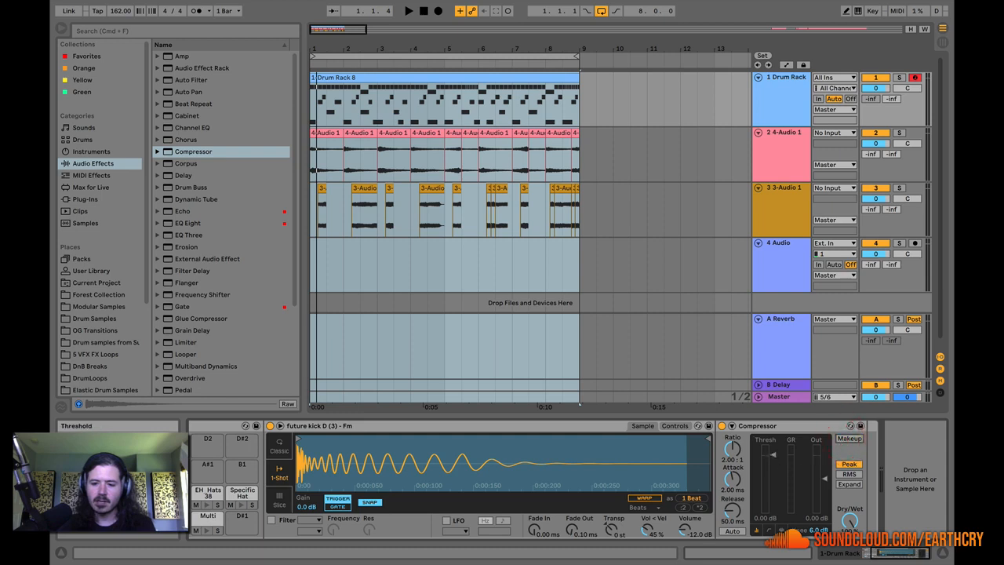
left_click_drag(733, 478, 732, 474)
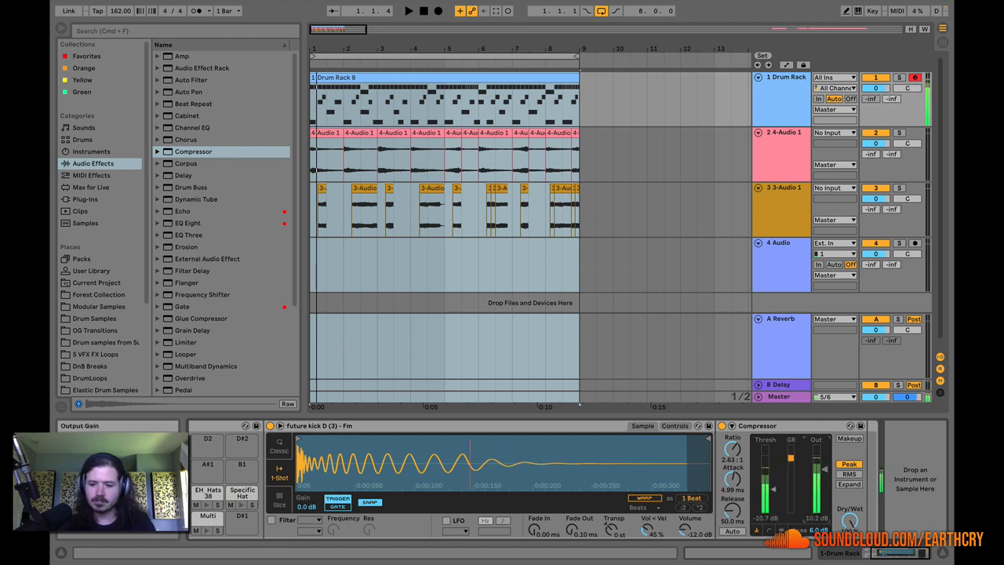
left_click_drag(735, 434, 735, 432)
left_click(723, 426)
left_click(723, 426)
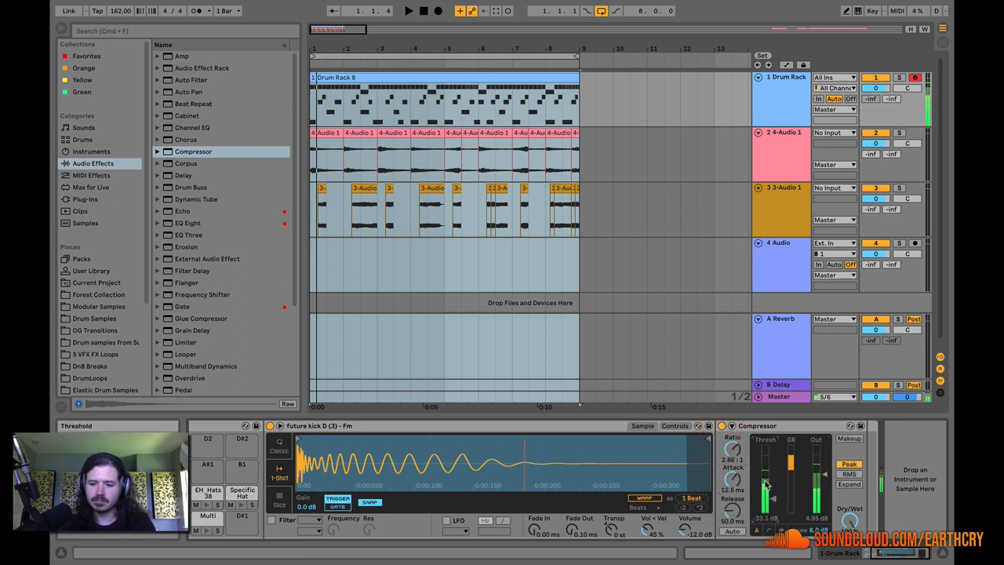
Compare the kick with the Compressor bypassed and active, and set its output gain to 7.60 dB.
left_click(722, 426)
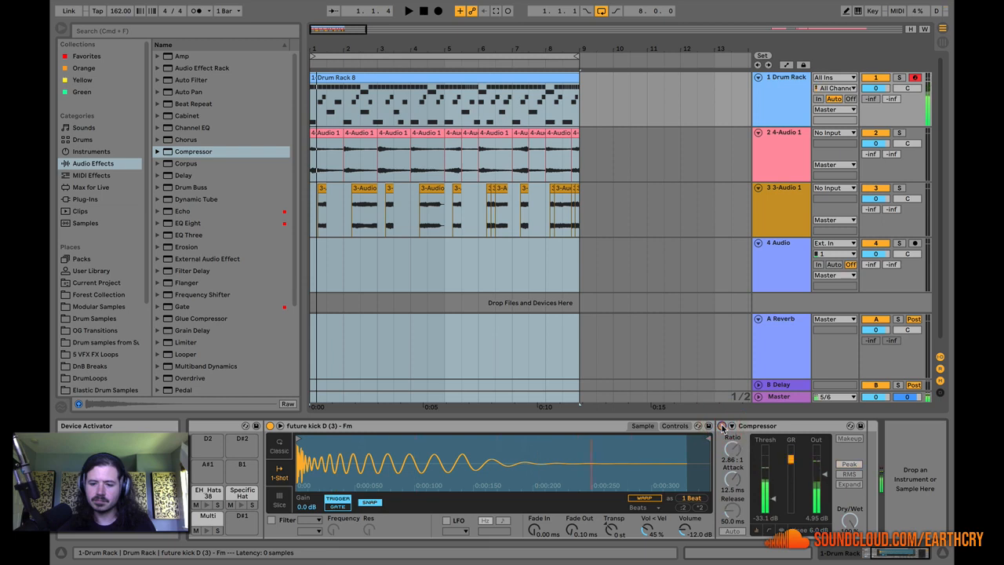
left_click(722, 426)
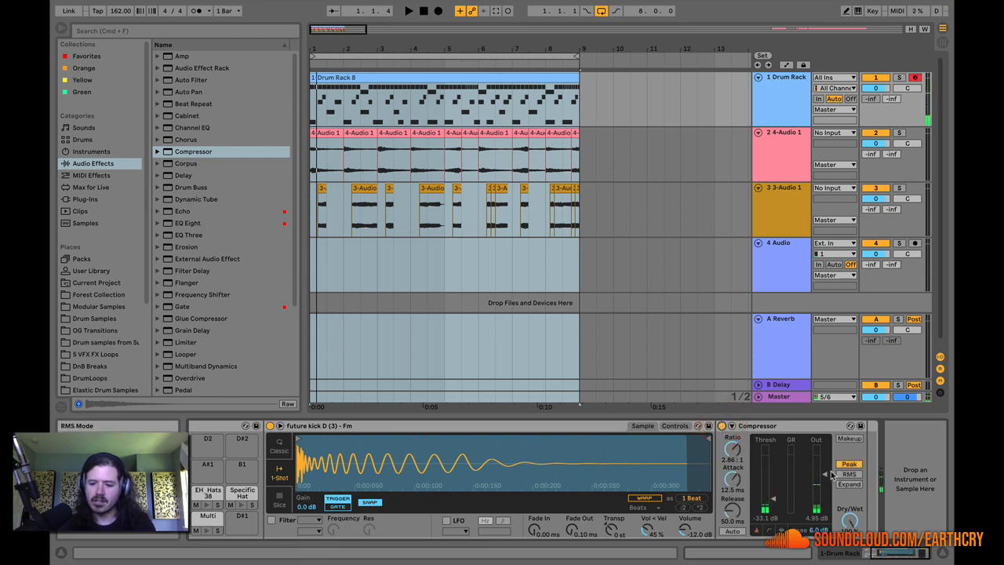
left_click_drag(824, 472, 825, 472)
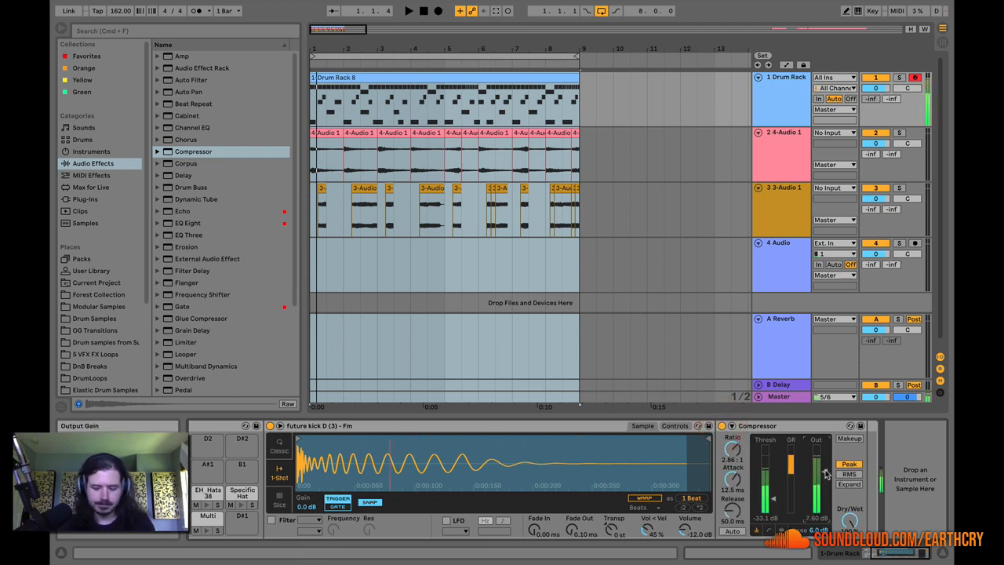
Play the loop from its start, solo the Drum Rack track, and stop playback.
key("space")
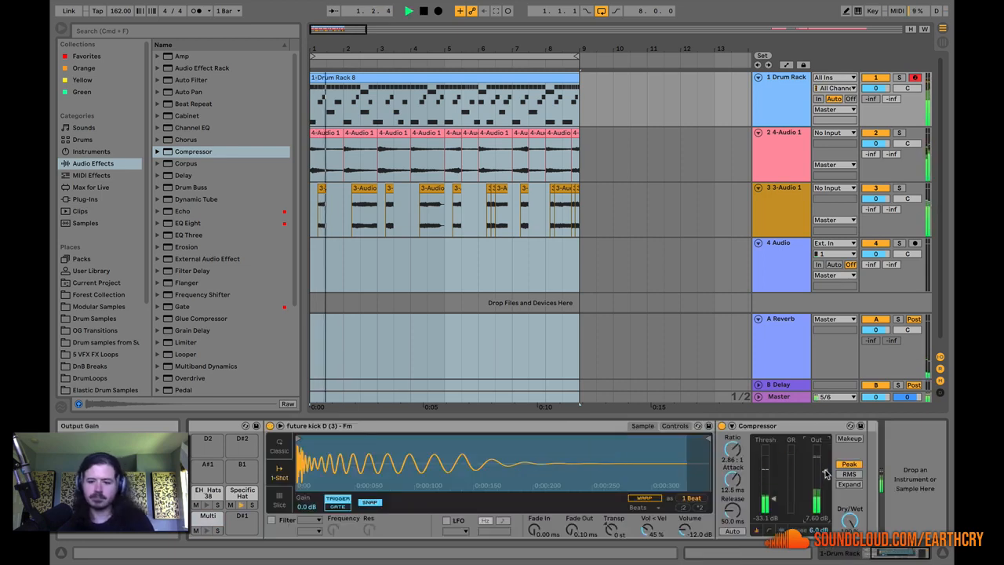
left_click(900, 77)
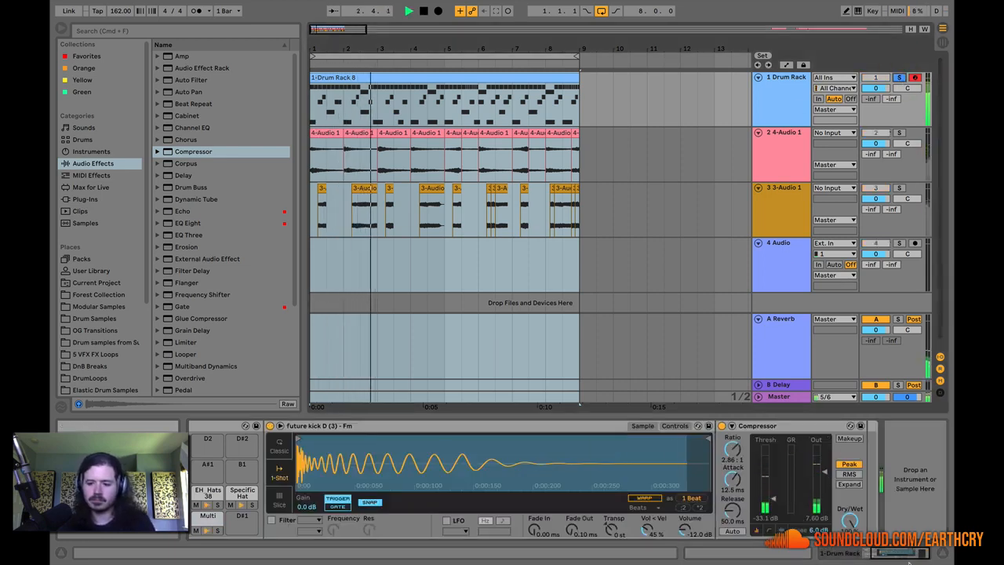
left_click(852, 553)
key("space")
View the 4-Audio 0001, EH_Hats 38 and Specific Hat pads and show the Drum Rack's chain list again.
left_click(273, 494)
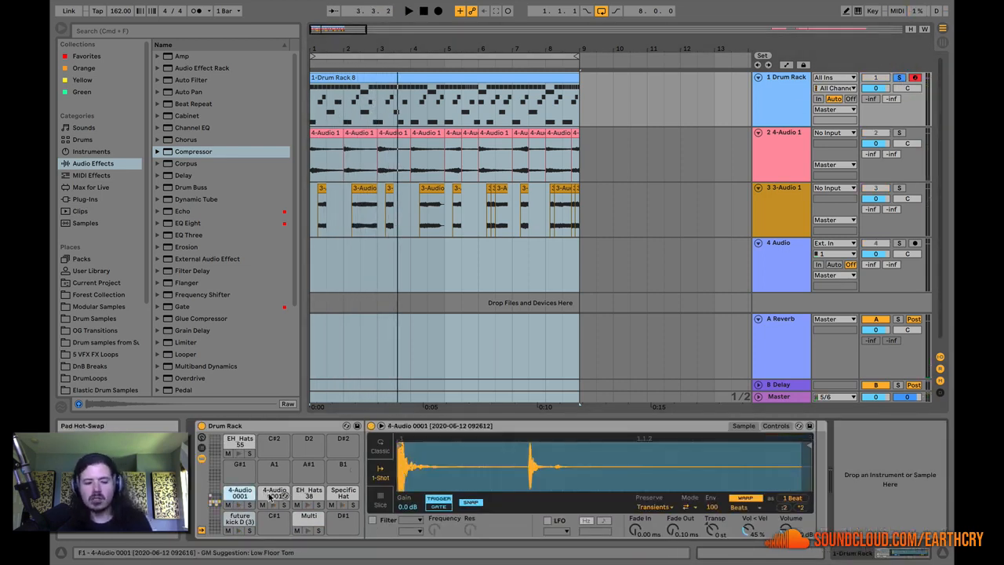
left_click(306, 493)
left_click(340, 491)
left_click(310, 491)
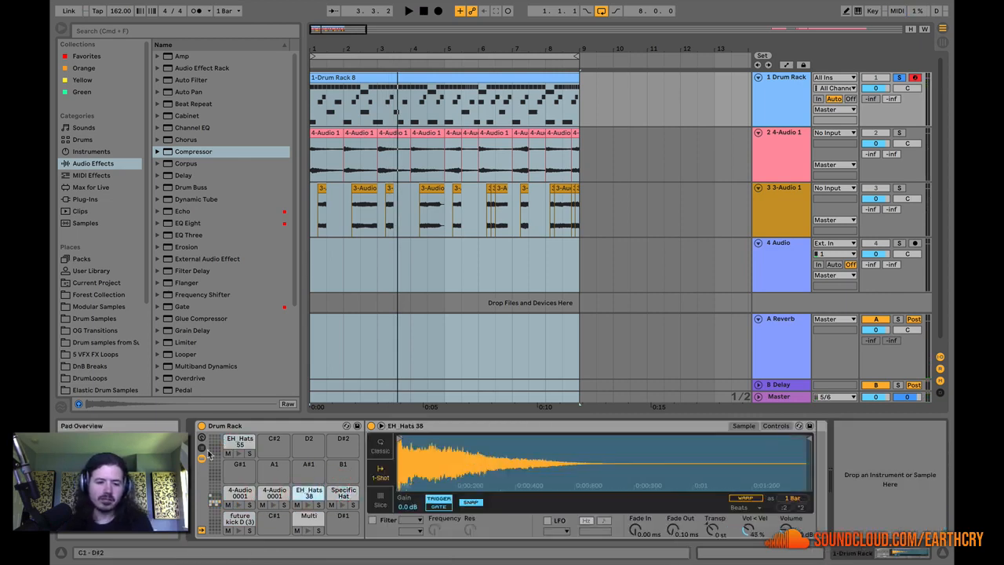
left_click(201, 448)
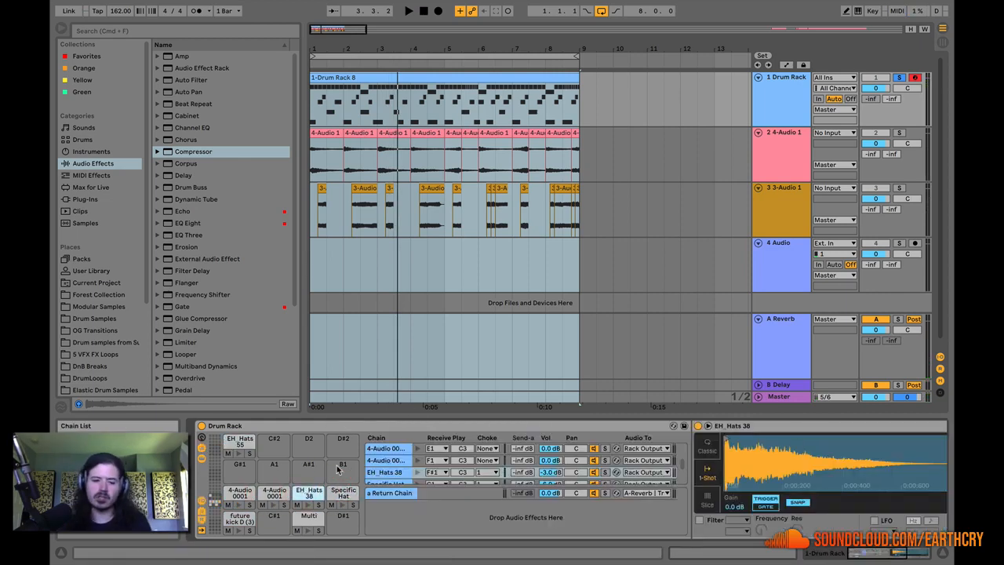
Examine the audio output routing options of the first visible 4-Audio chain and of the a Return Chain.
left_click(643, 449)
left_click(642, 449)
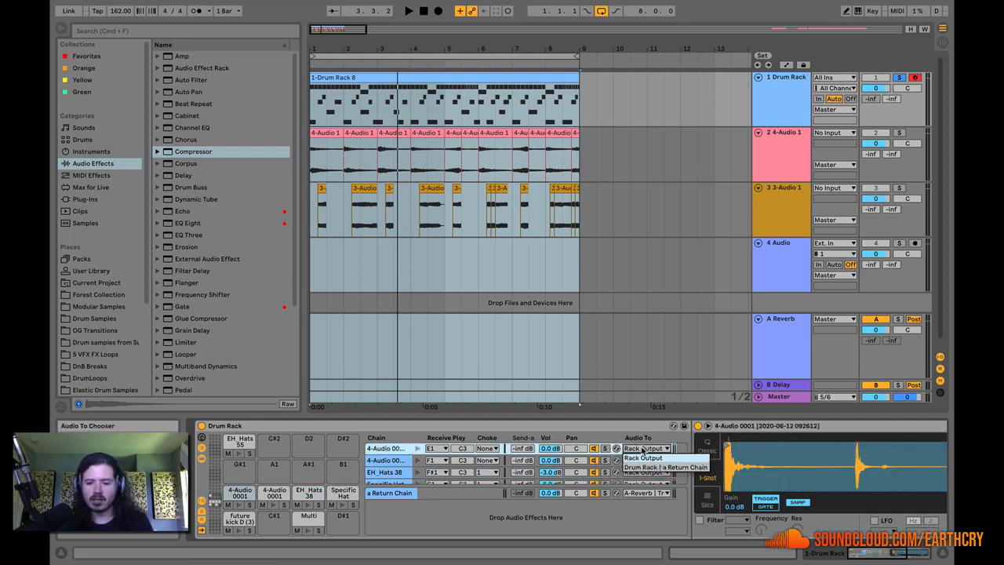
left_click(643, 448)
left_click(639, 494)
left_click(638, 494)
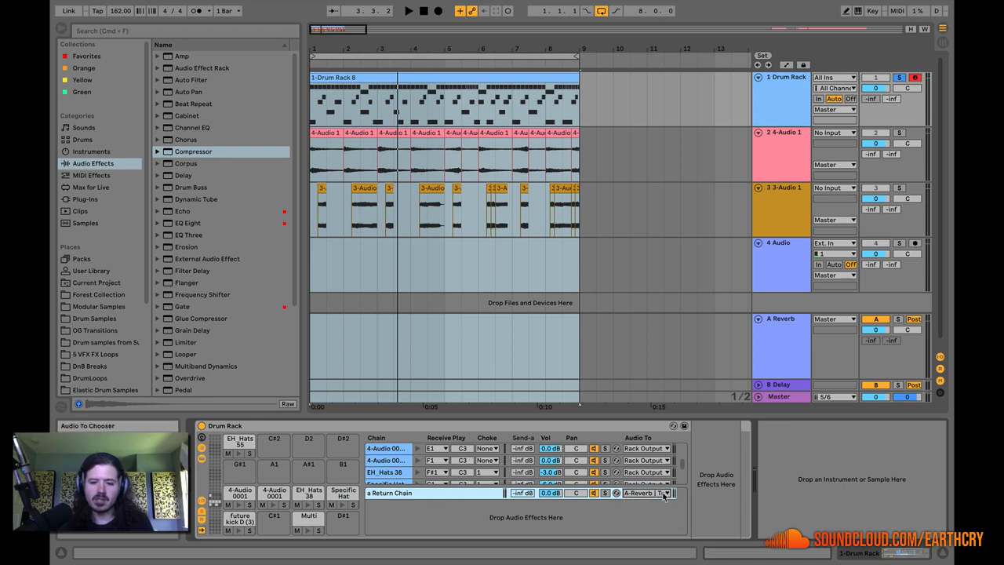
Cut the a Return Chain from the Drum Rack.
right_click(385, 494)
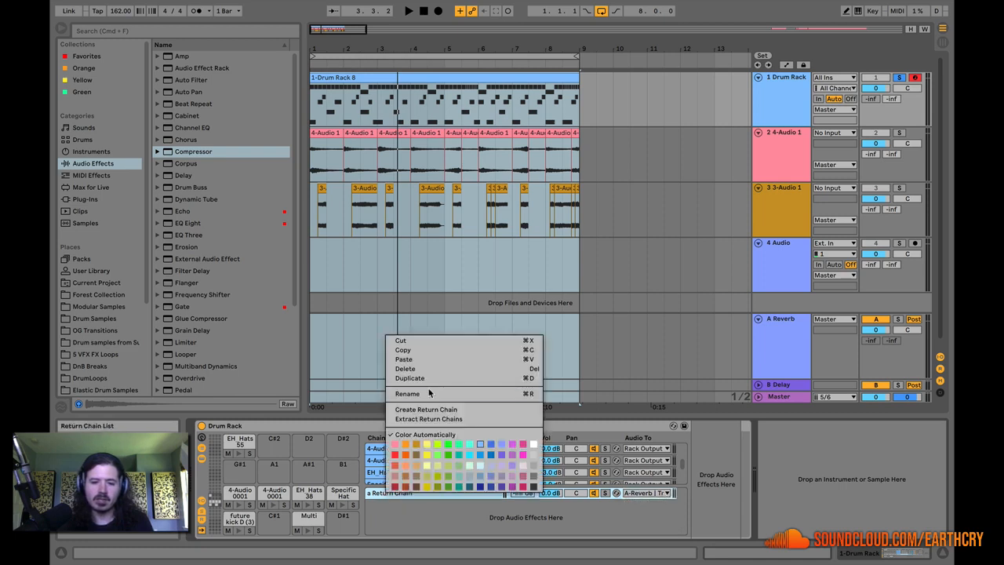
left_click(419, 340)
scroll(234, 339, "down", 5)
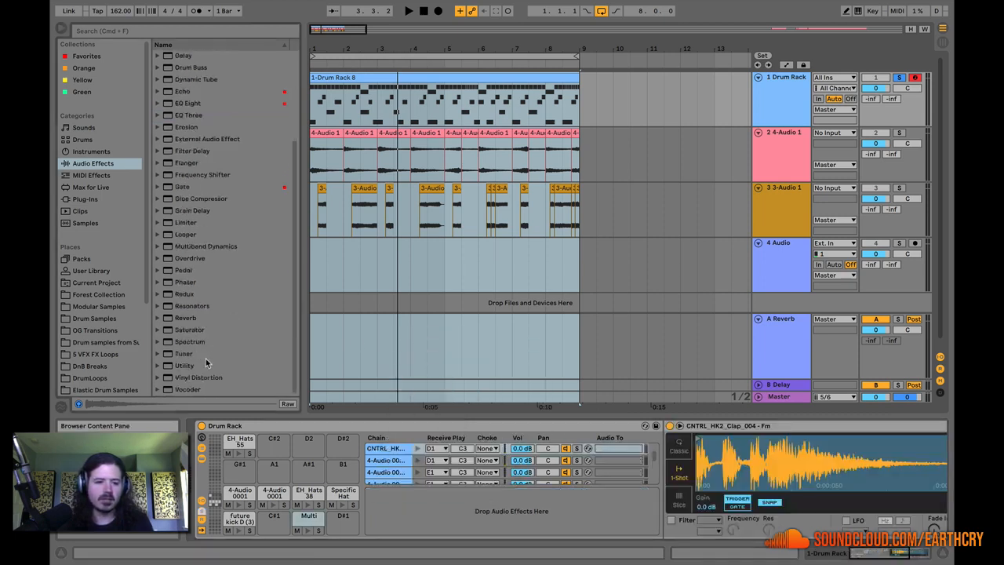
Add a Reverb effect to the Drum Rack as a return chain and bring its controls into view.
left_click_drag(179, 317, 424, 494)
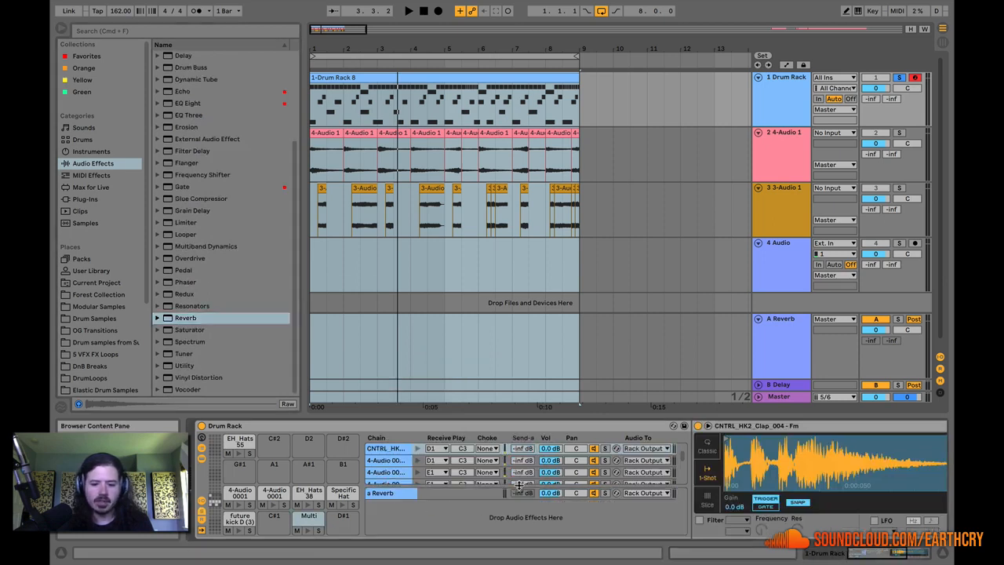
left_click(410, 498)
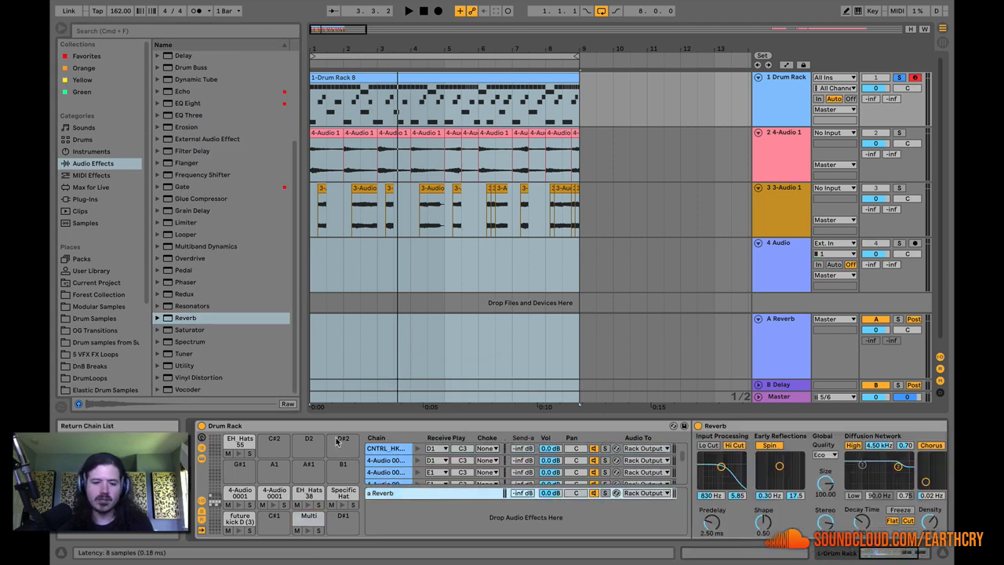
left_click(945, 557)
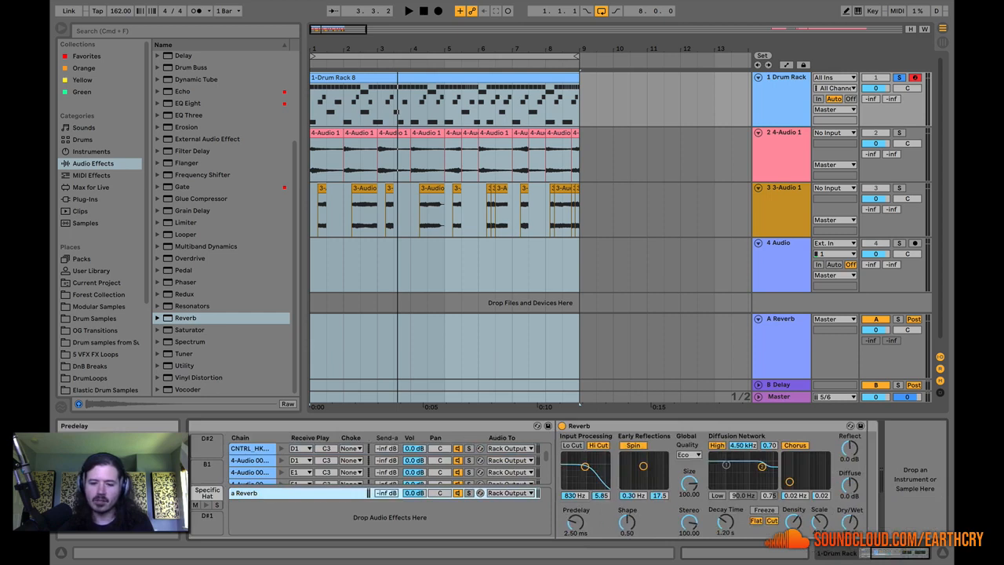
Set the Reverb's predelay to 5.34 ms, enable its Lo Cut, and set the input filter to 1.62 kHz with a 4.57 bandwidth.
left_click_drag(575, 521, 575, 516)
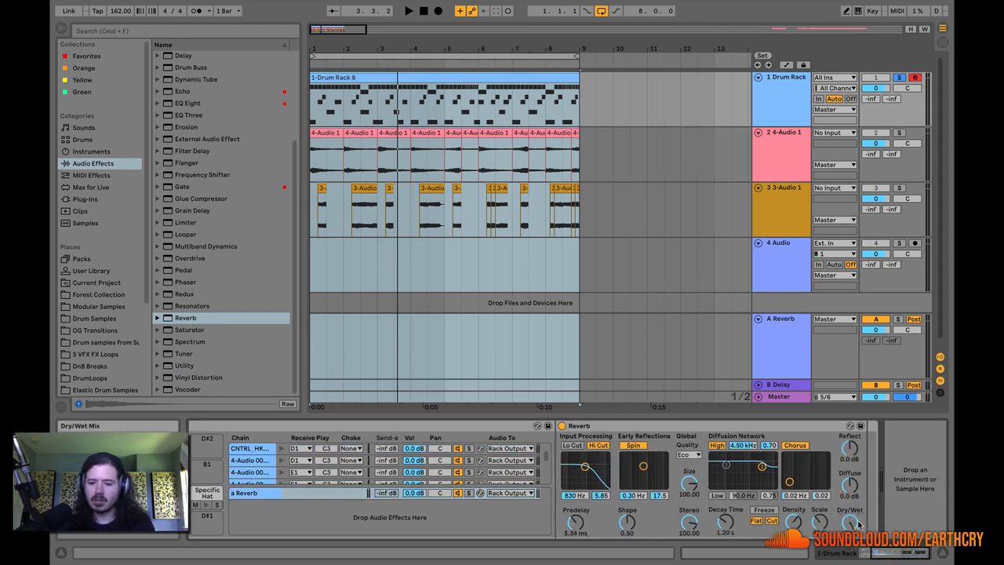
left_click(573, 445)
left_click_drag(585, 468, 589, 471)
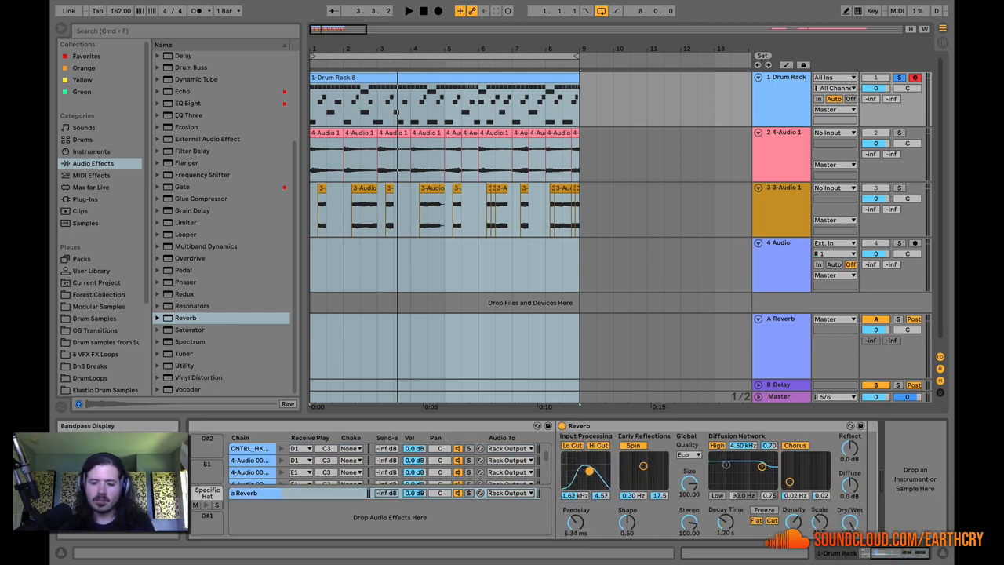
Set the reverb send to -12.5 dB on the CNTRL_HK clap chain and -18.0 dB on the D1 4-Audio chain, then audition the loop.
left_click(840, 556)
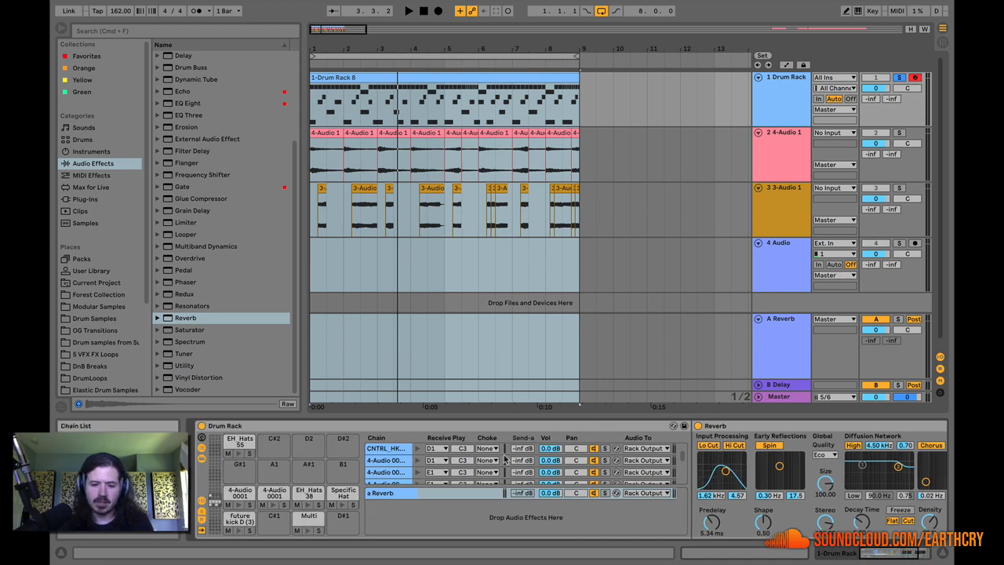
mouse_move(522, 452)
left_mouse_down()
mouse_move(521, 463)
mouse_move(521, 453)
left_mouse_up()
scroll(522, 463, "up", 1)
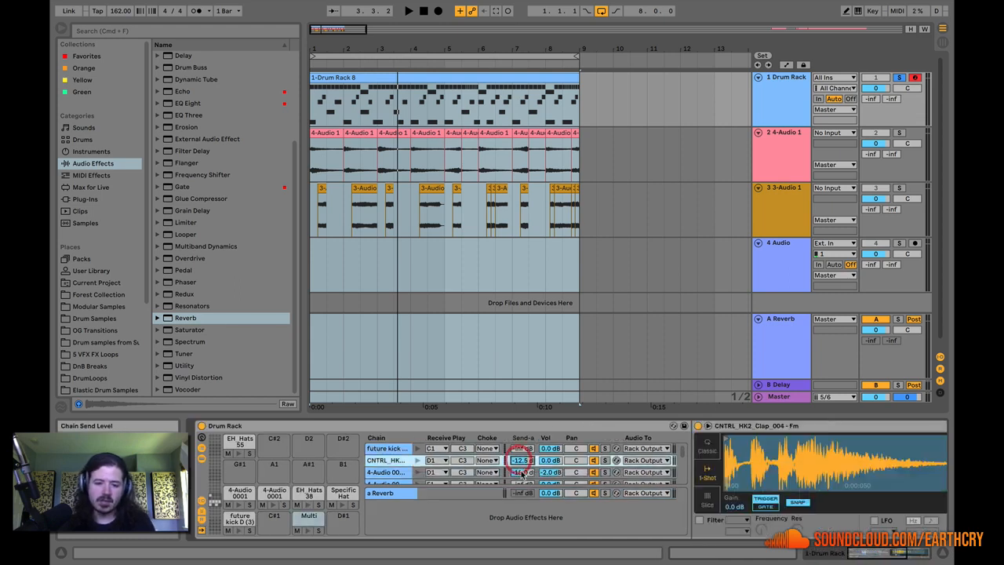
left_click(389, 472)
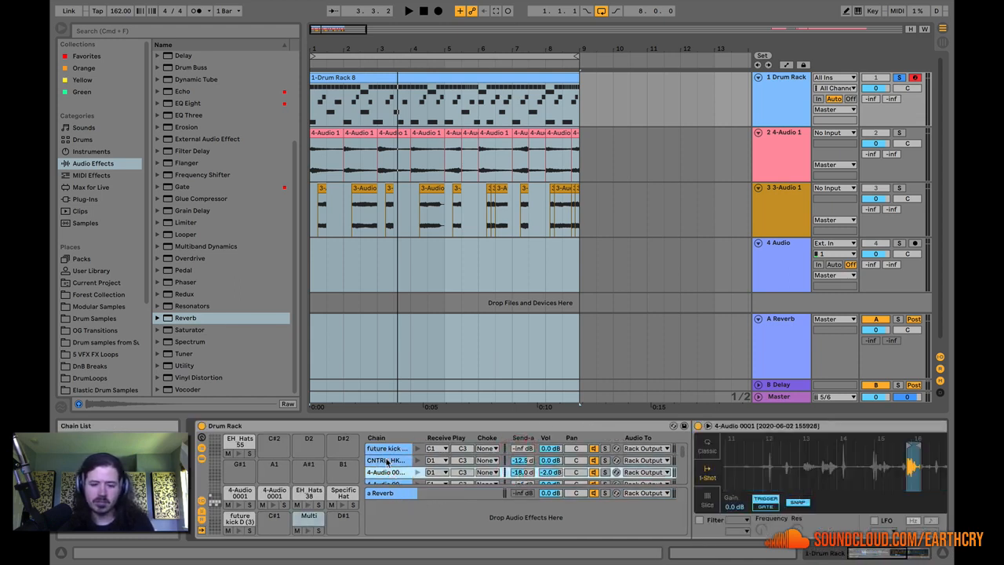
key("space")
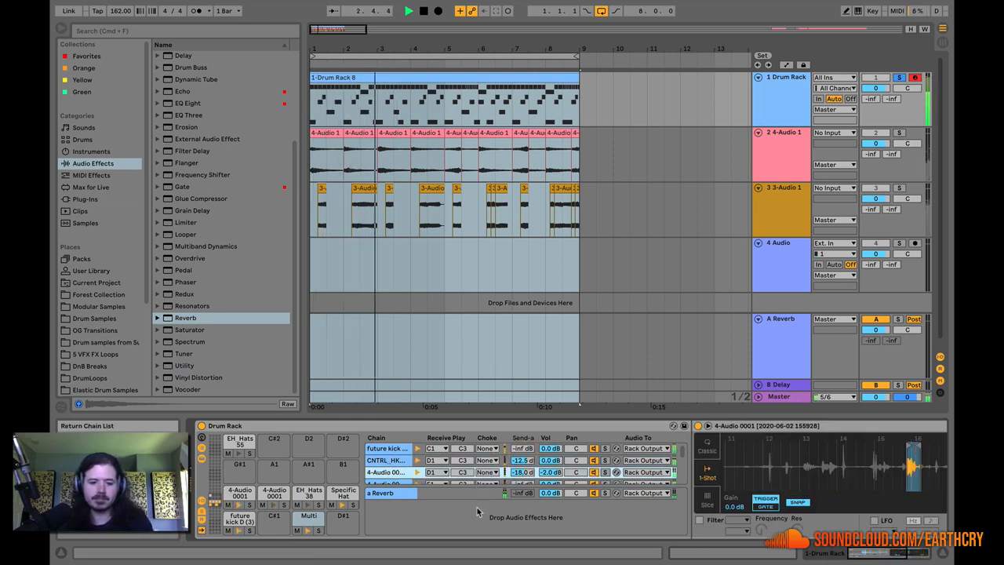
key("space")
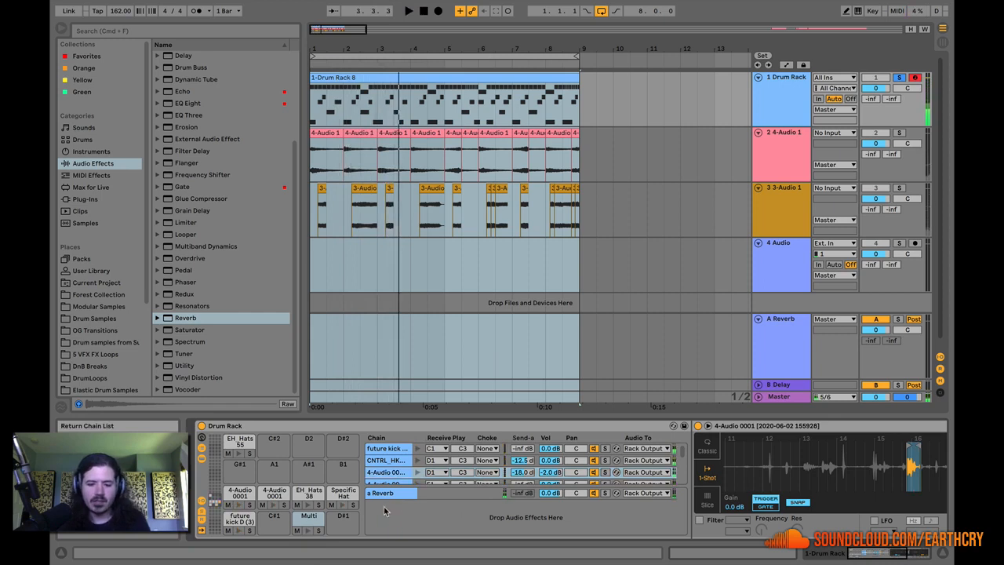
Create a second return chain in the Drum Rack and load a Frequency Shifter onto it.
right_click(385, 510)
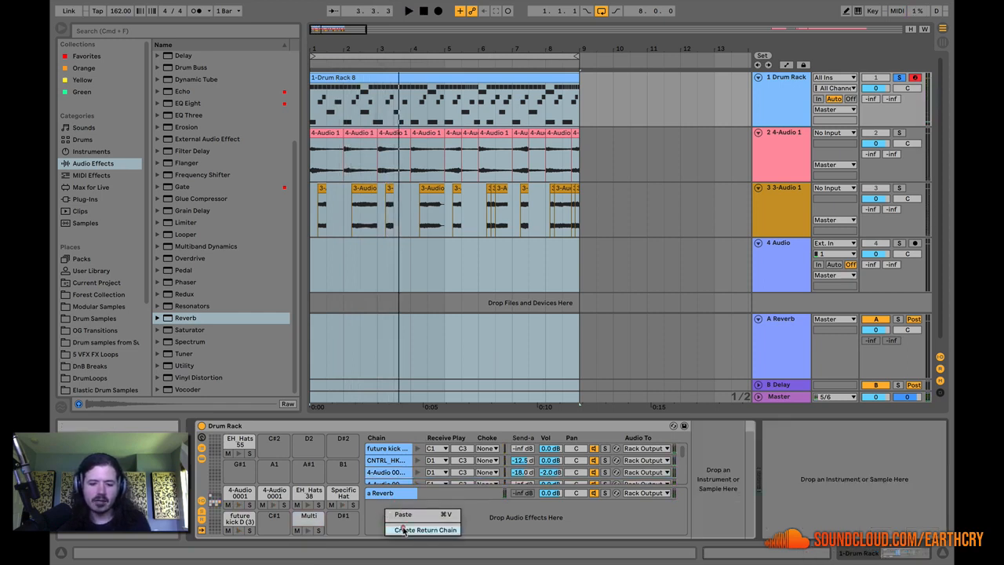
left_click(403, 531)
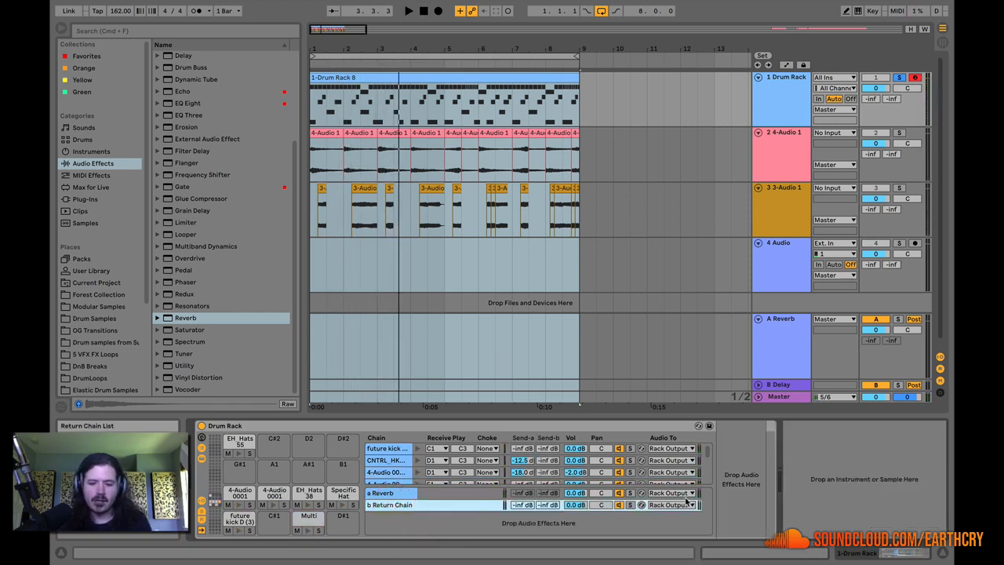
scroll(259, 494, "down", 2)
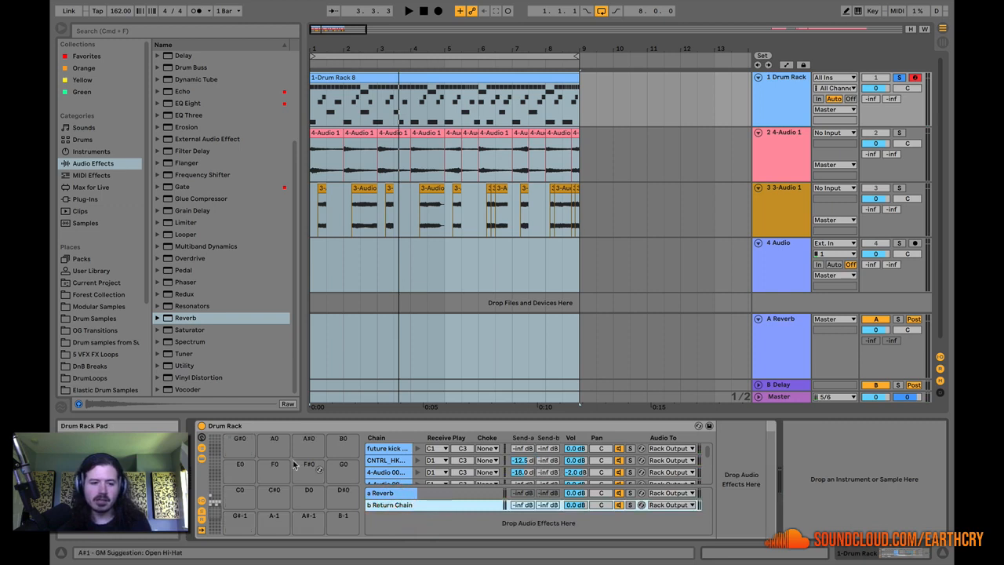
left_click(179, 177)
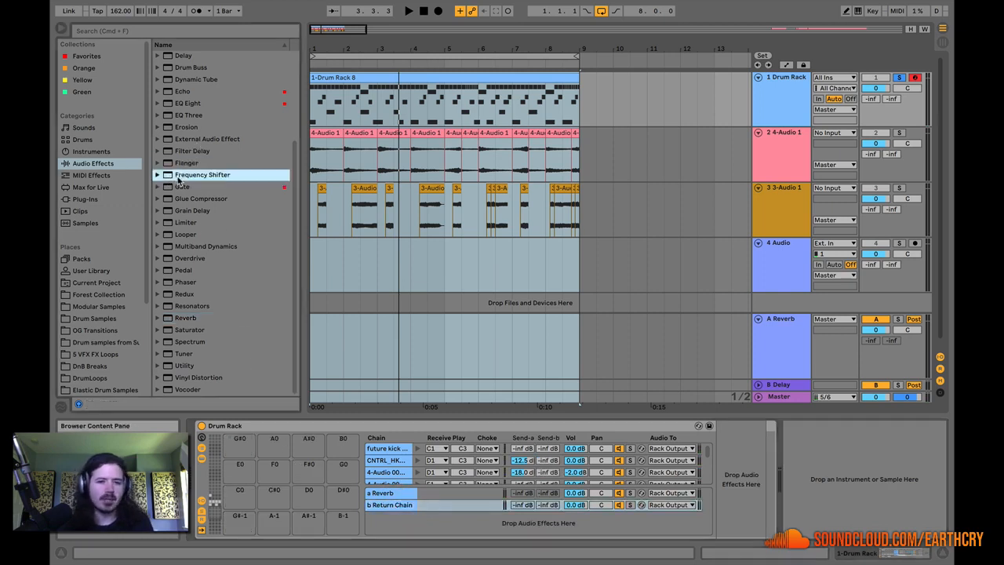
left_click_drag(171, 176, 400, 506)
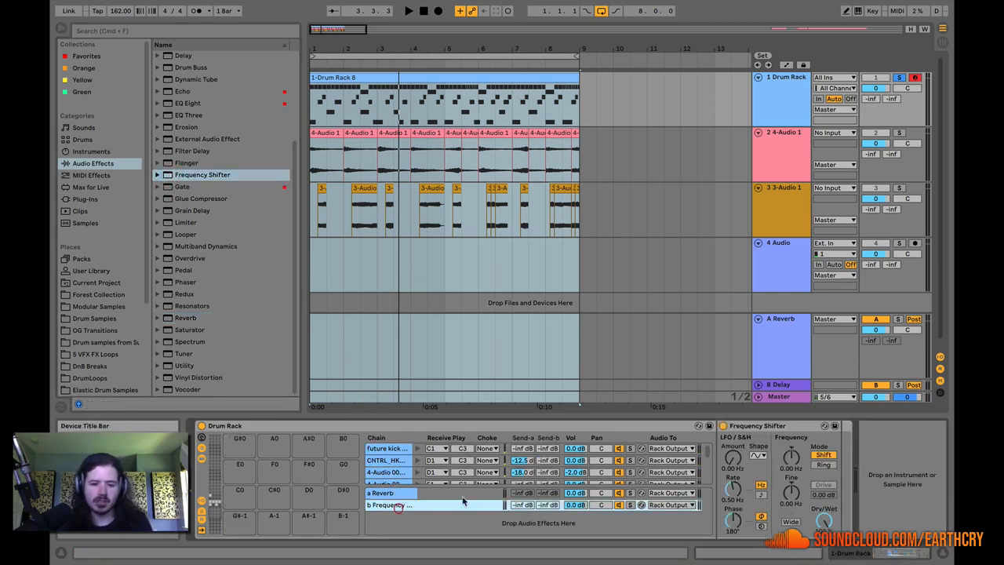
Lower the Frequency Shifter's Dry/Wet, enable Wide with a 0.03 Hz spread, and set the LFO amount to 2.08 Hz.
left_click(790, 521)
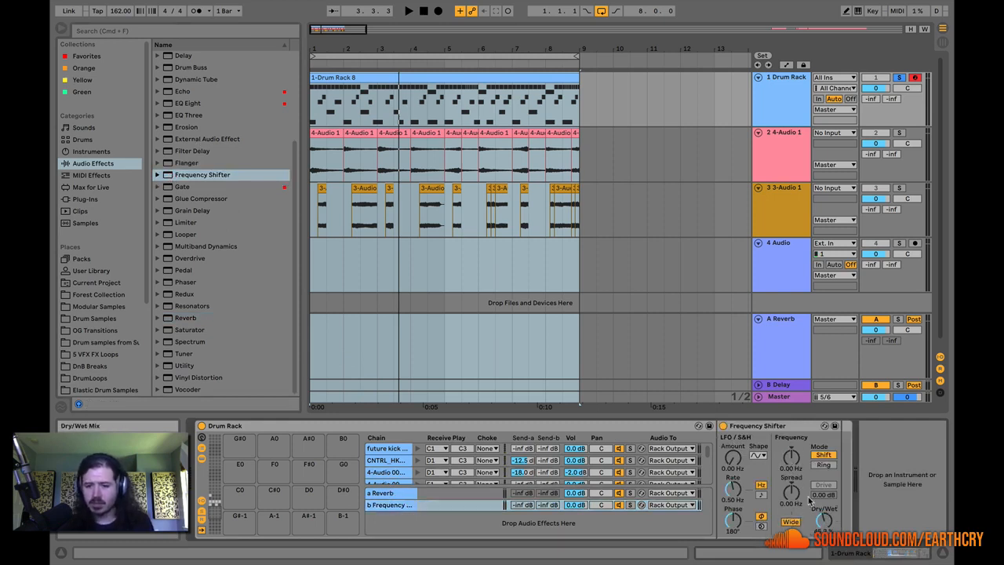
left_click_drag(733, 457, 733, 453)
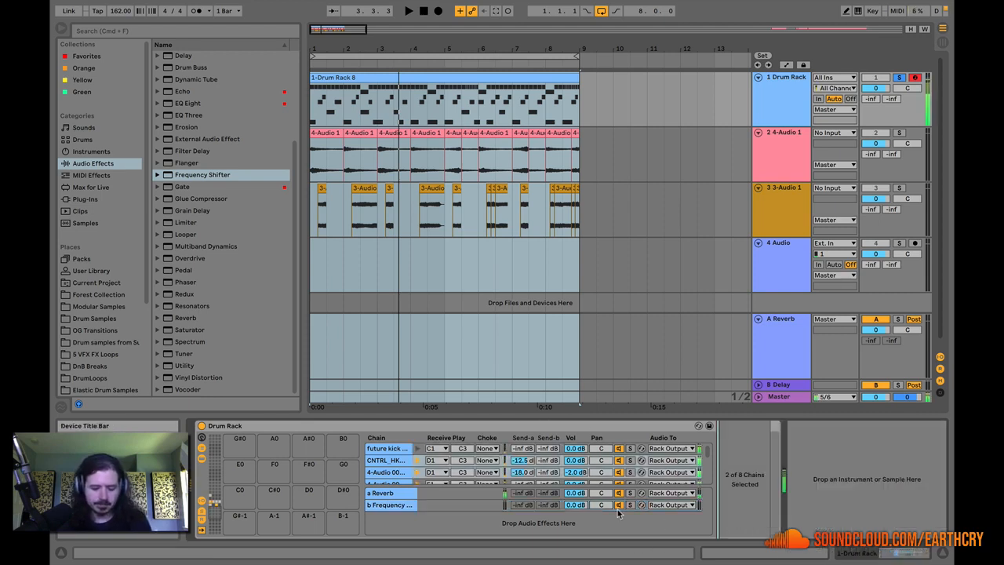
left_click(379, 505)
left_click(380, 505)
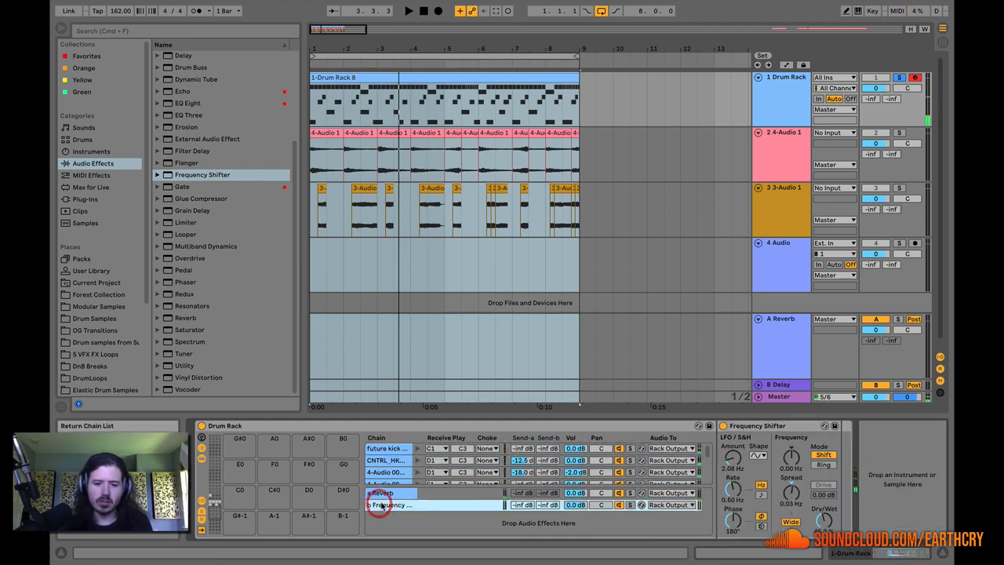
Route the audio output of the EH_Hats 38 and Specific Hat chains directly to the Frequency Shifter return chain.
scroll(411, 469, "down", 2)
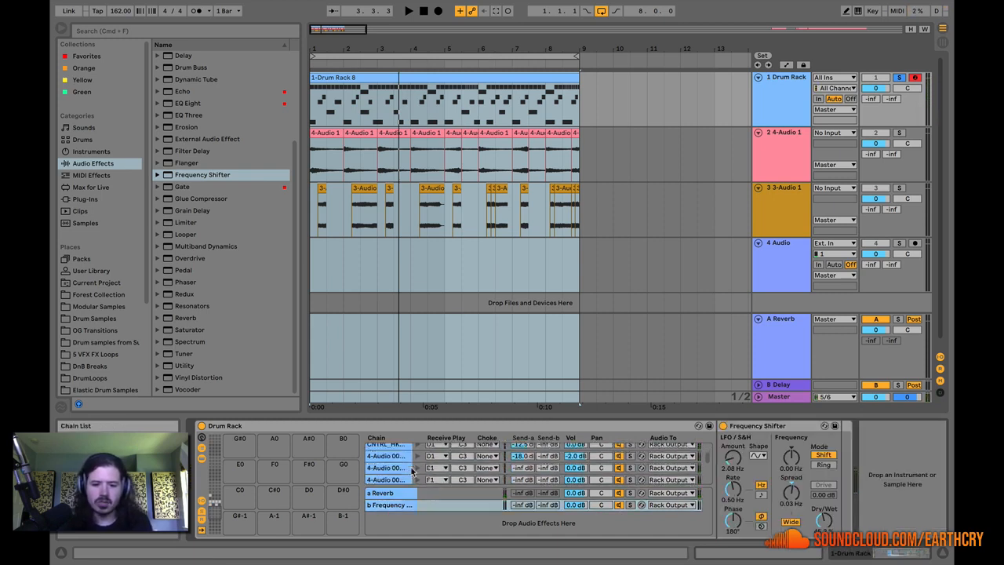
scroll(411, 471, "down", 2)
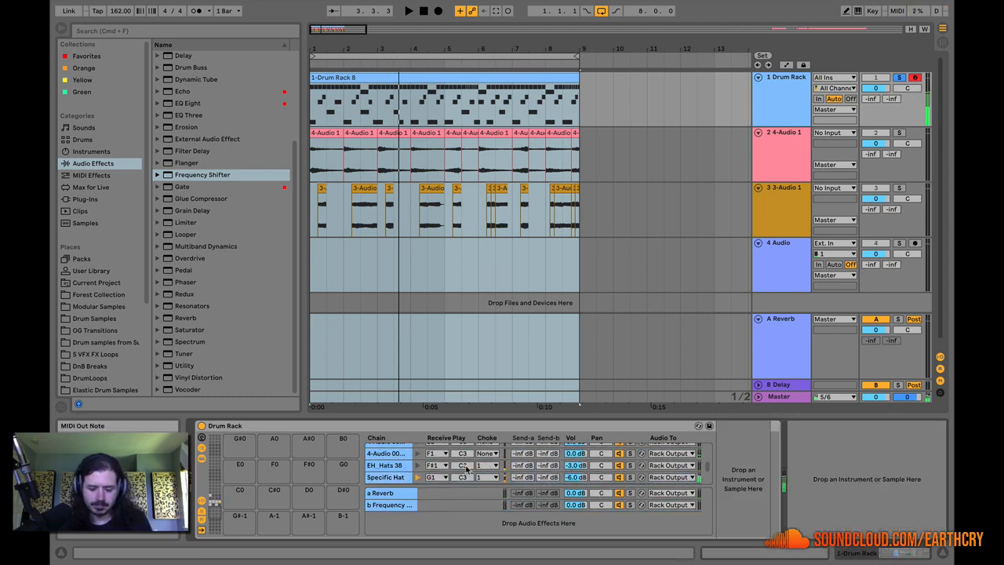
left_click(661, 466)
left_click(663, 481)
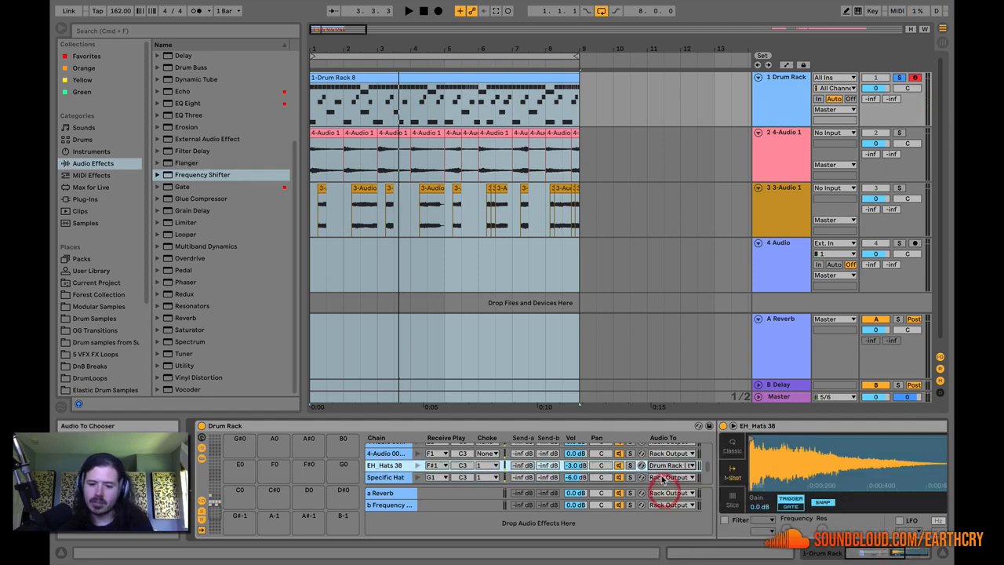
left_click(666, 477)
left_click(663, 492)
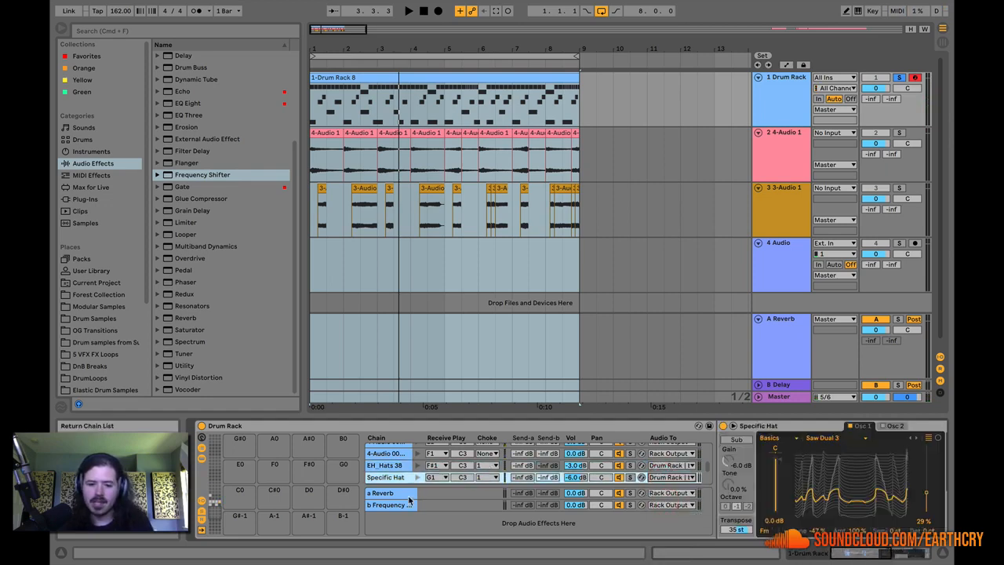
Examine the devices on the Frequency Shifter return chain and on the EH_Hats 38 and Specific Hat chains.
left_click(395, 506)
left_click(384, 464)
left_click(387, 475)
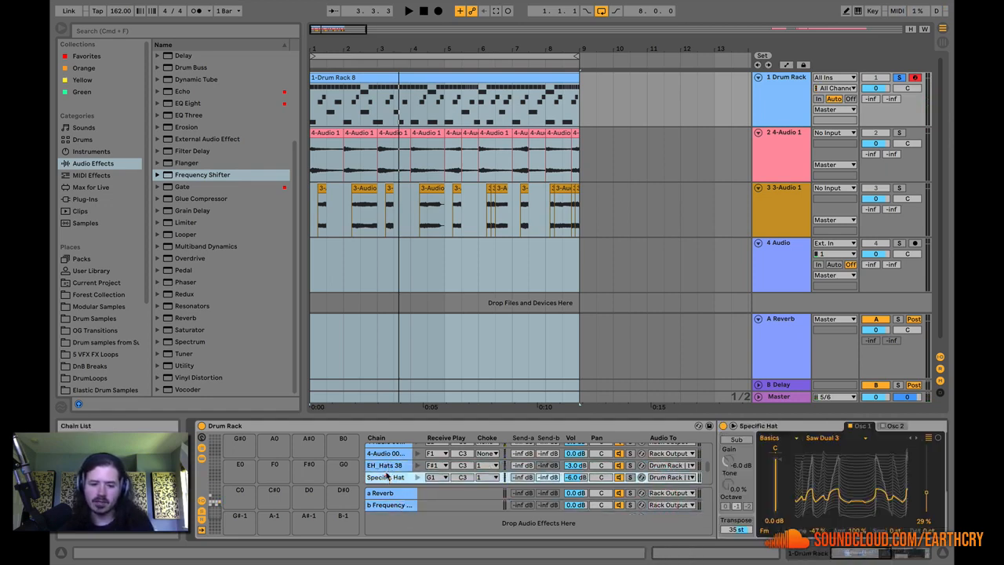
left_click(384, 465)
left_click(388, 476)
left_click(385, 465)
left_click(386, 476)
left_click(385, 466)
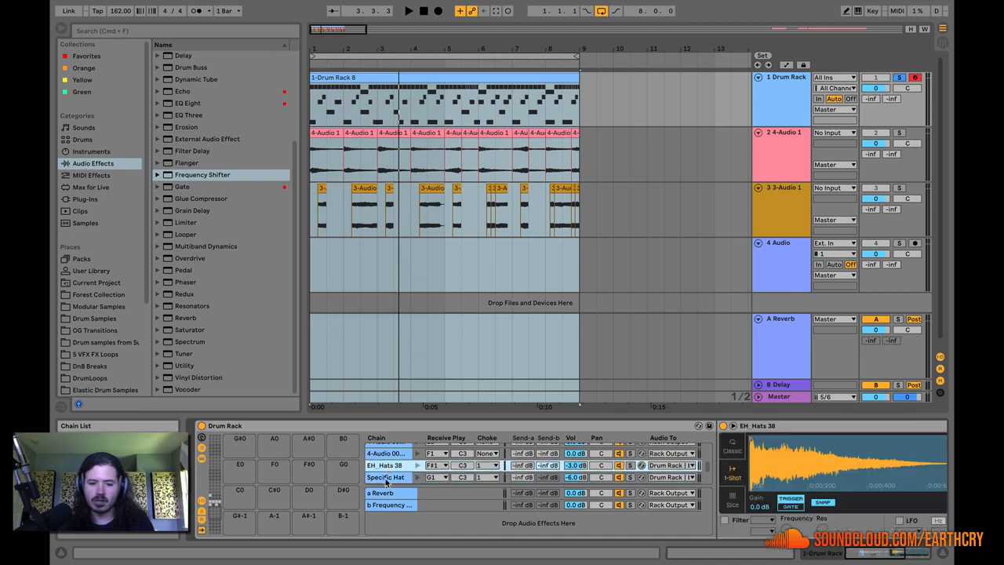
left_click(387, 476)
During playback, set the Frequency Shifter's LFO amount to 20.8 Hz, rate to 0.38 Hz and spread to 1.80 Hz, then stop.
key("space")
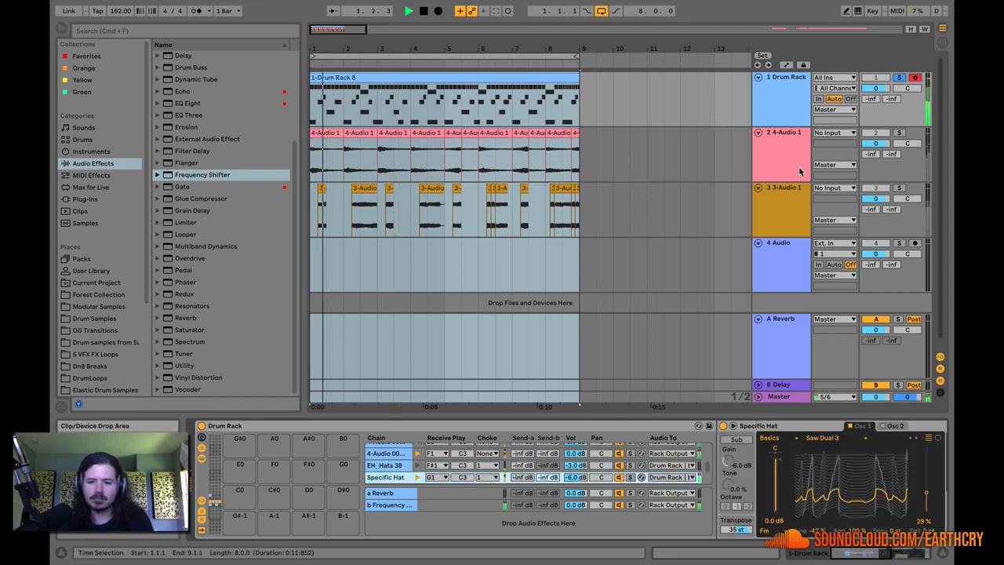
left_click(408, 506)
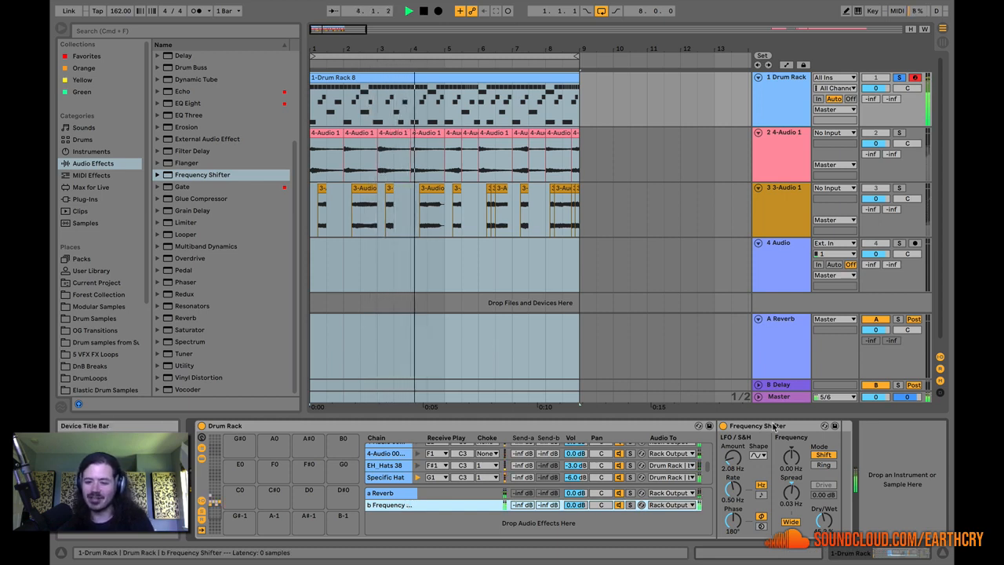
left_click_drag(791, 493, 792, 462)
key("space")
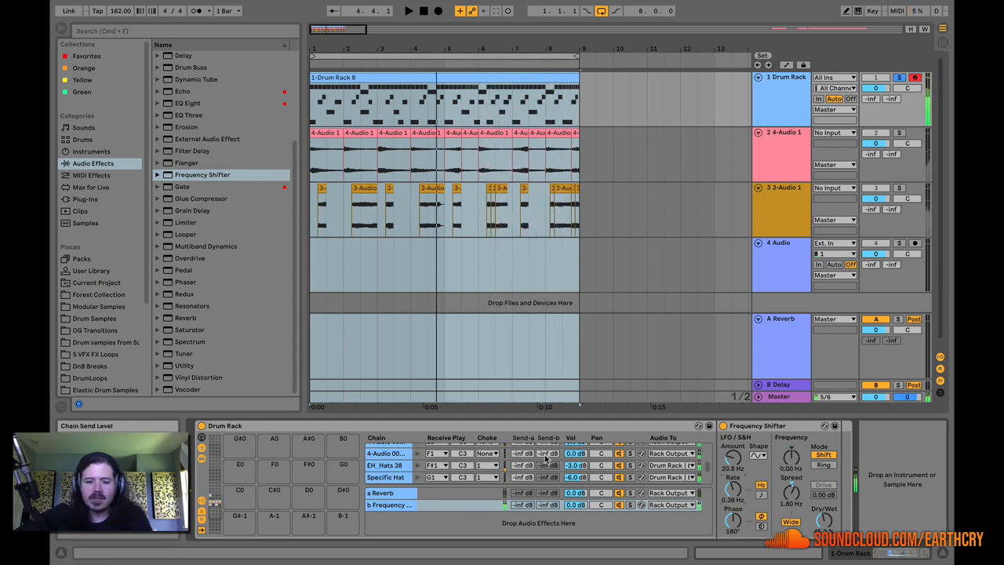
Hide the Drum Rack's sends and return chains and show its macro controls.
left_click(402, 507)
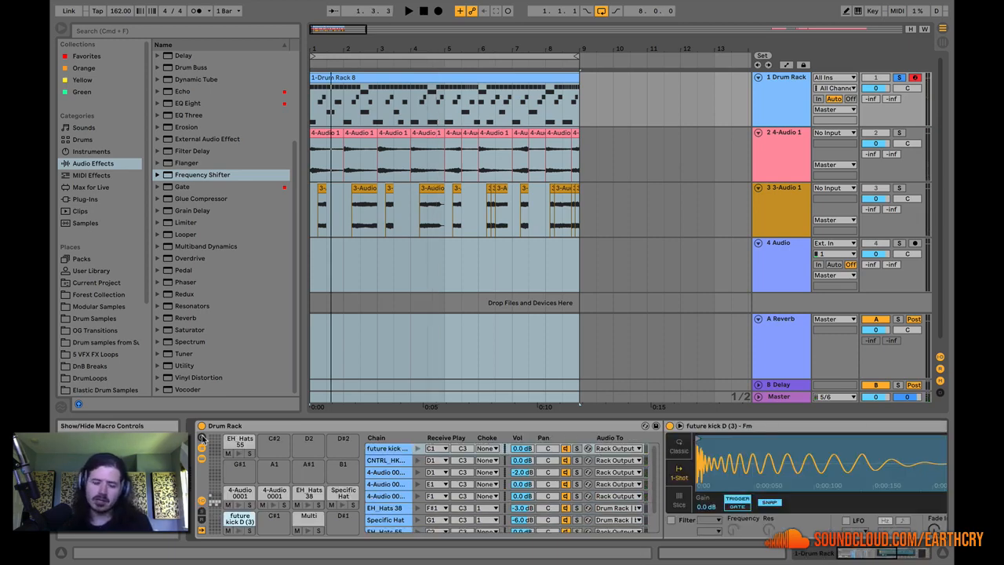
left_click(201, 437)
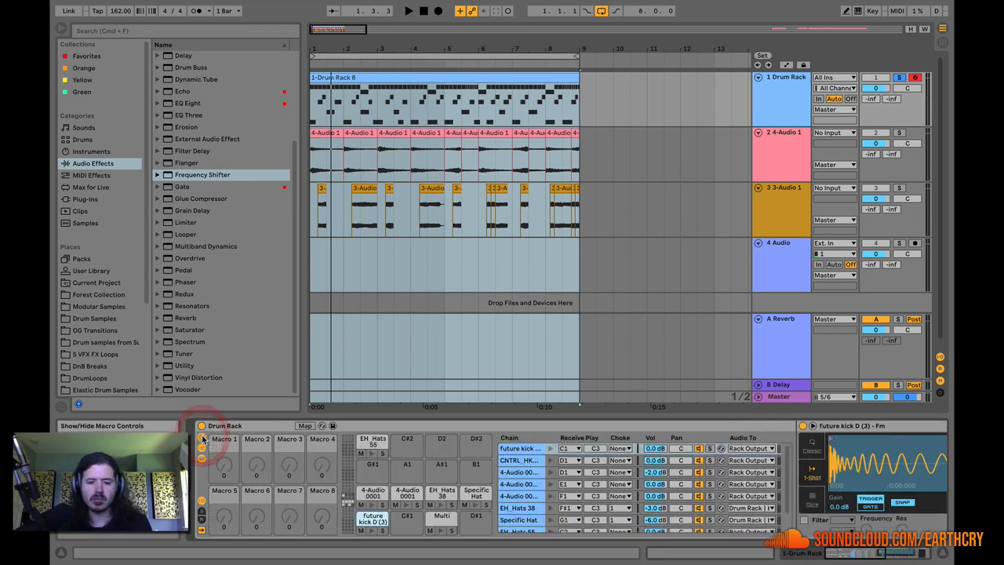
left_click(202, 437)
left_click(202, 437)
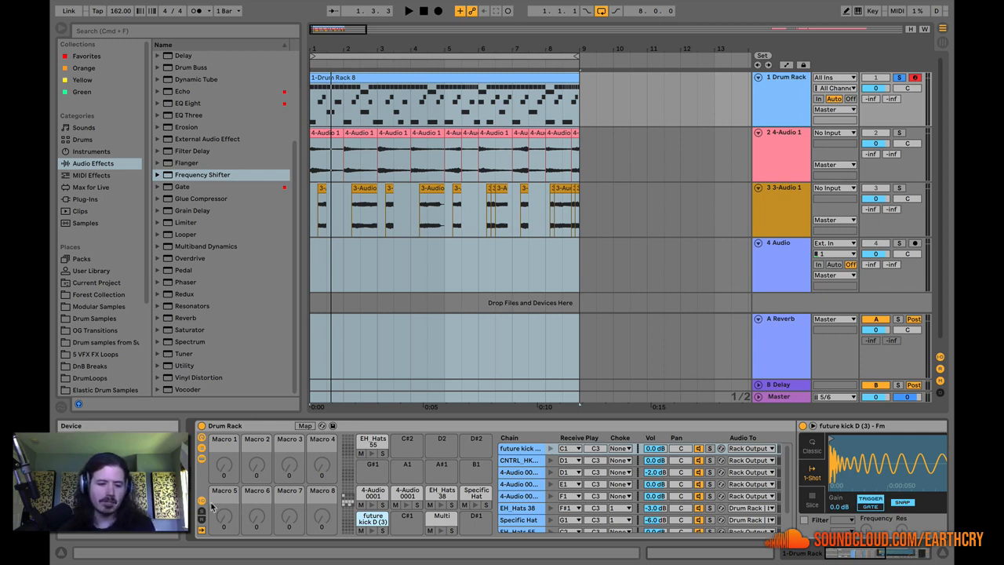
Examine the Drum Rack's mappable controls in macro map mode and leave the mode.
left_click(305, 426)
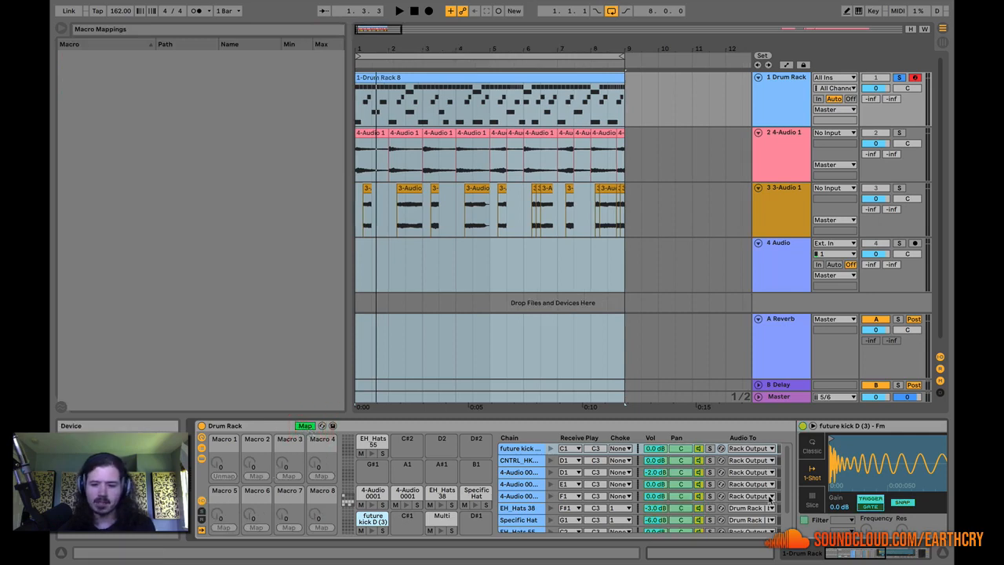
mouse_move(843, 552)
left_mouse_down()
mouse_move(887, 554)
mouse_move(856, 553)
left_mouse_up()
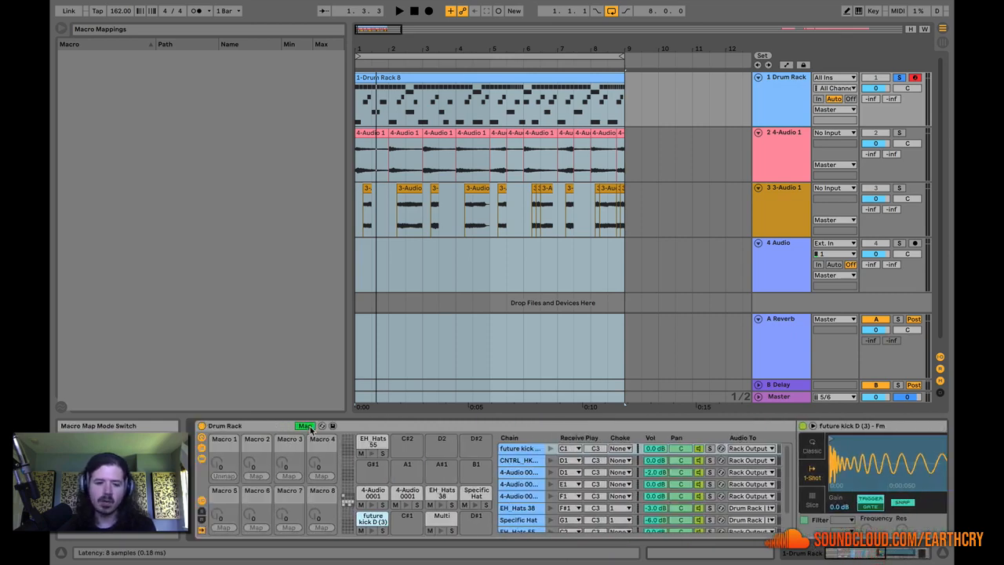
left_click(306, 426)
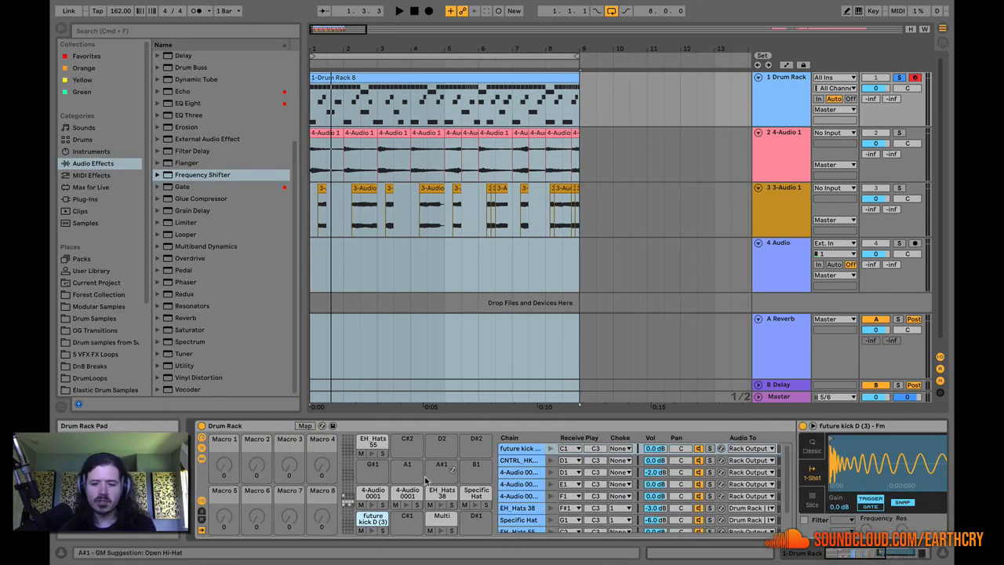
Compare the Classic and 1-Shot mode controls of the future kick D (3) Simpler, ending in 1-Shot mode.
left_click_drag(836, 554, 889, 555)
left_click(440, 453)
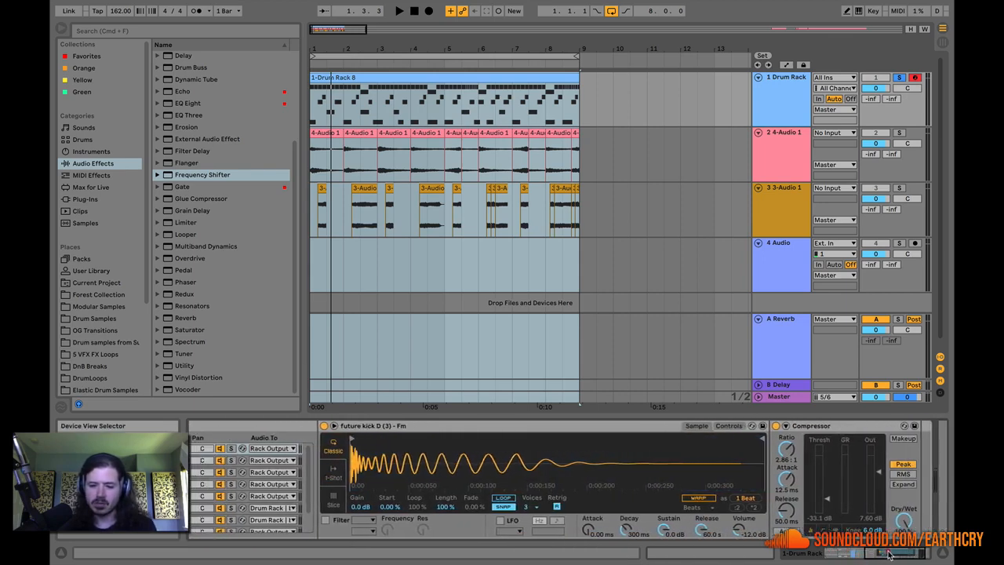
left_click(334, 472)
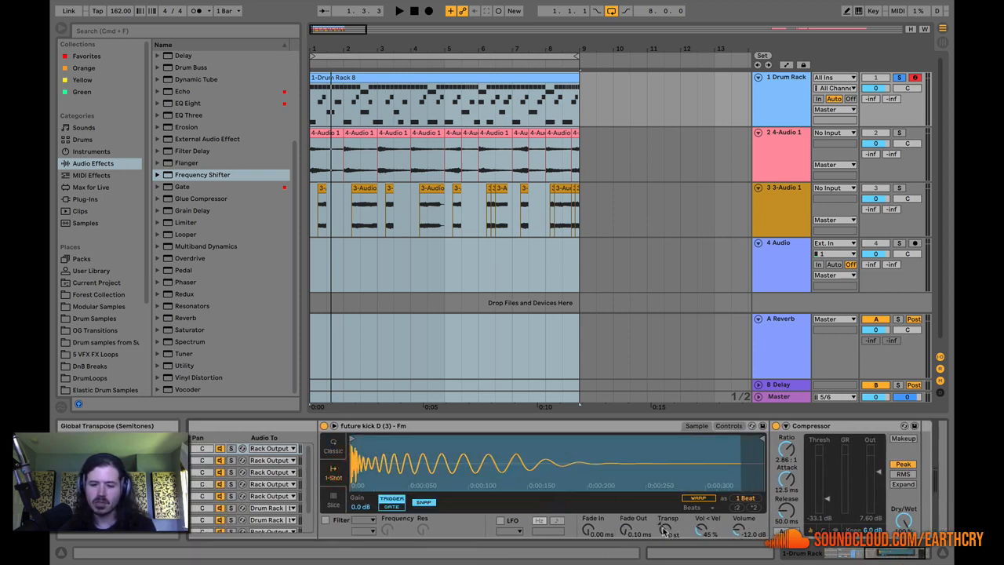
Map the future kick D (3) Simpler's Transpose to Macro 1 and hide the Drum Rack's chain list.
right_click(665, 531)
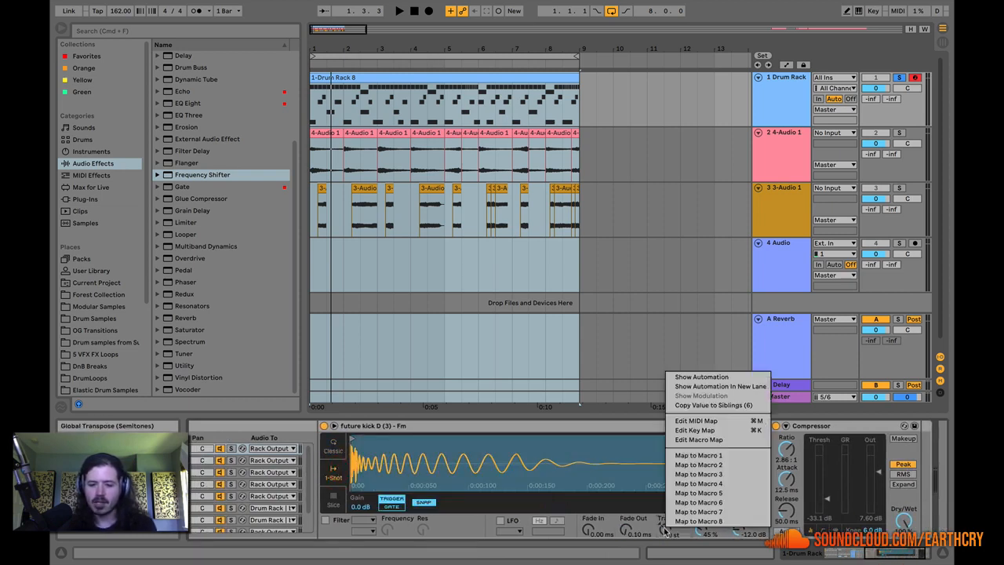
left_click(680, 455)
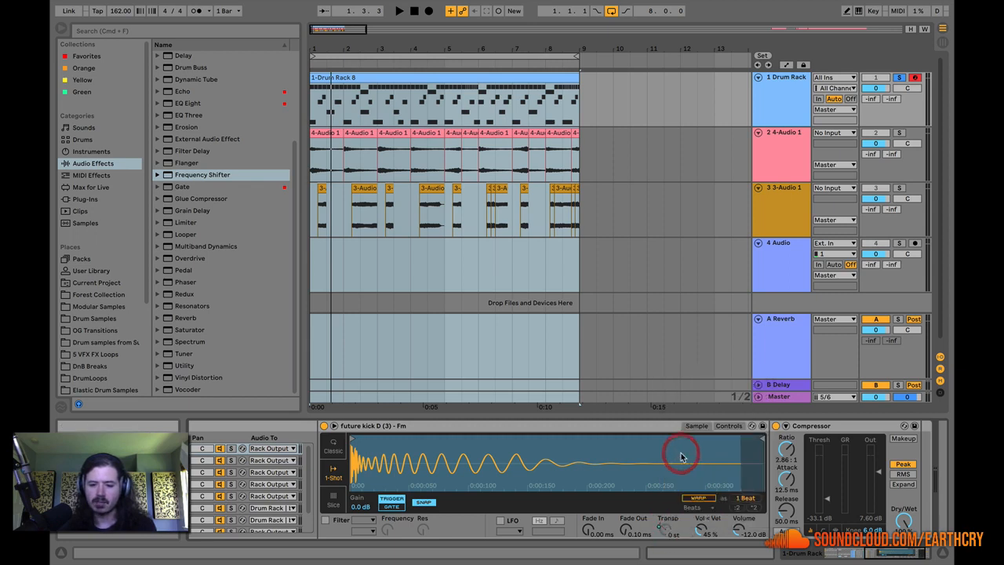
left_click_drag(883, 554, 837, 556)
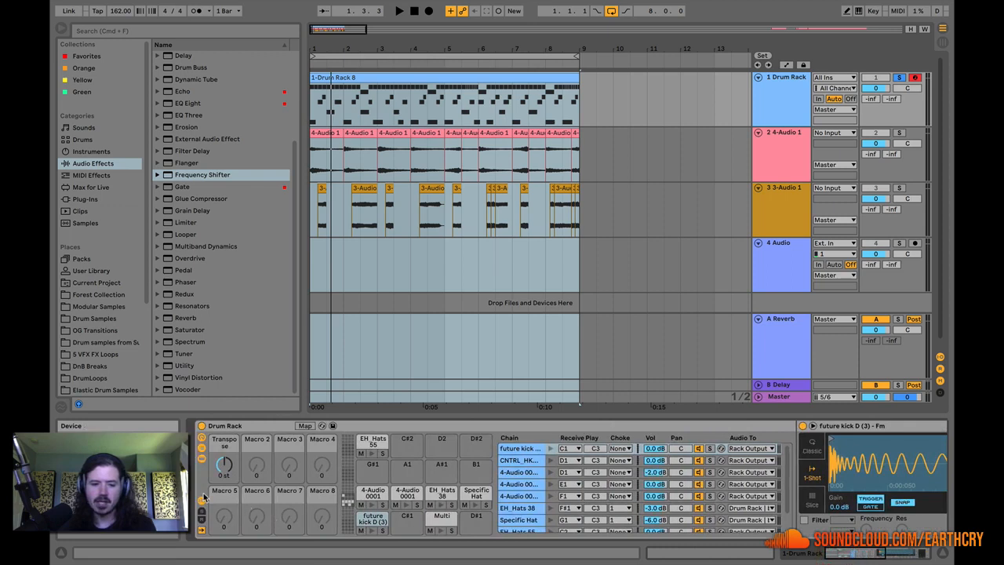
left_click(202, 450)
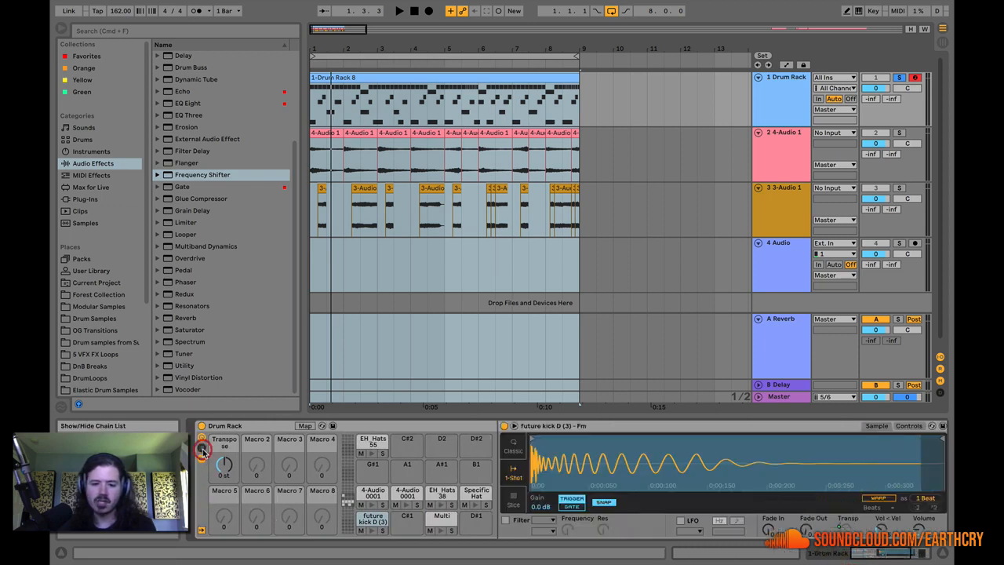
Map the Transpose control of the CNTRL_HK2_Clap_004 Simpler in the Multi pad to the Transpose macro.
left_click(437, 520)
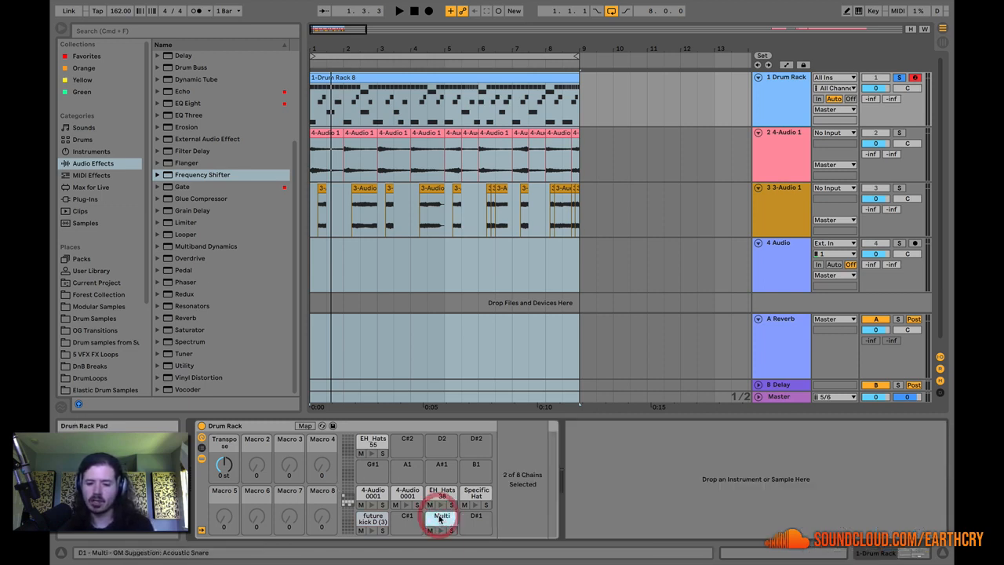
left_click(439, 518)
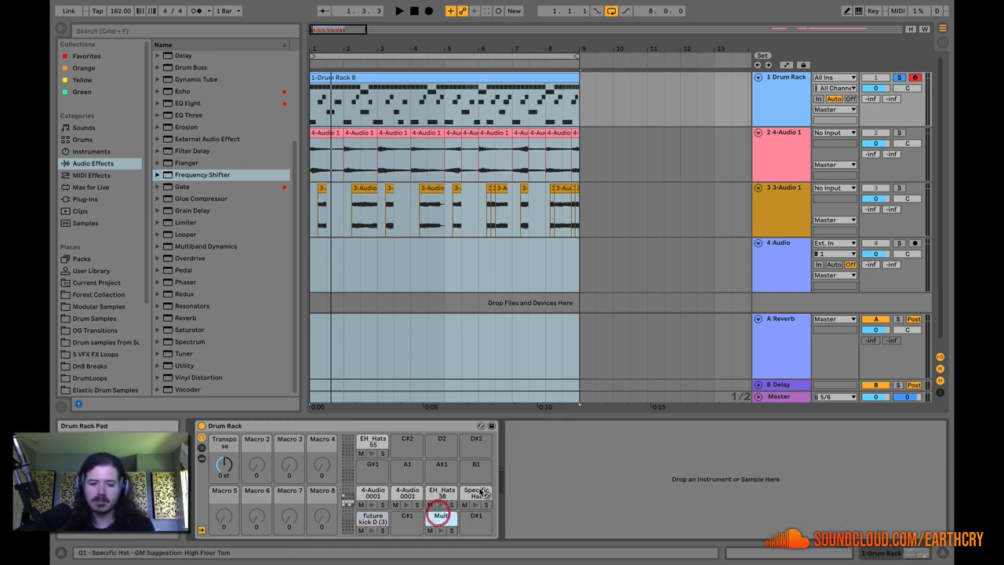
left_click(441, 518)
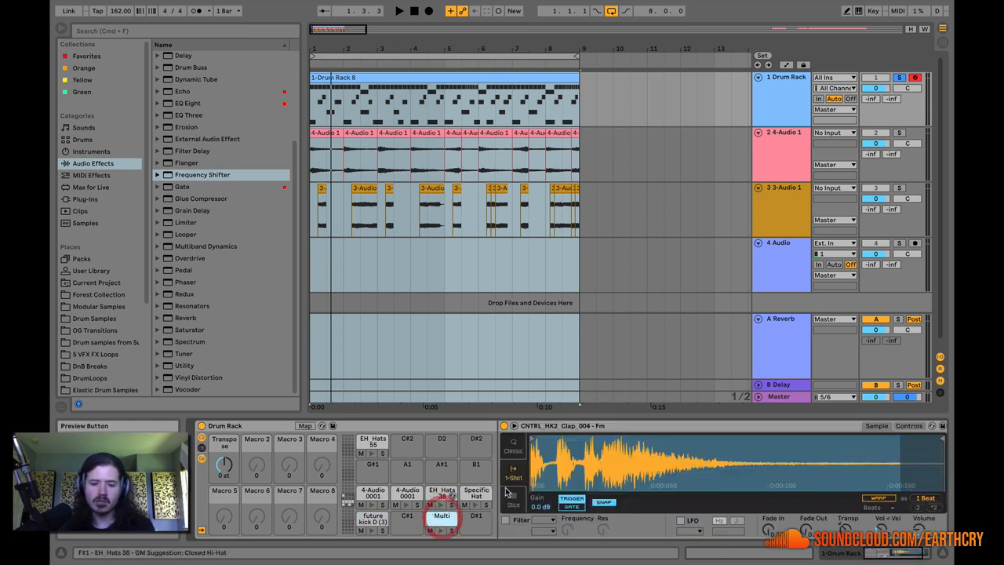
right_click(847, 530)
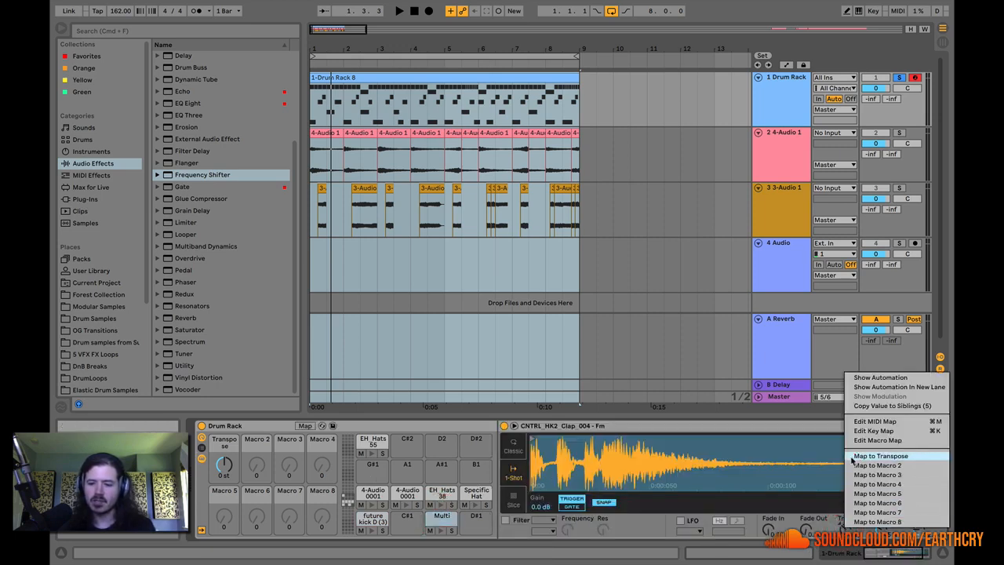
left_click(852, 455)
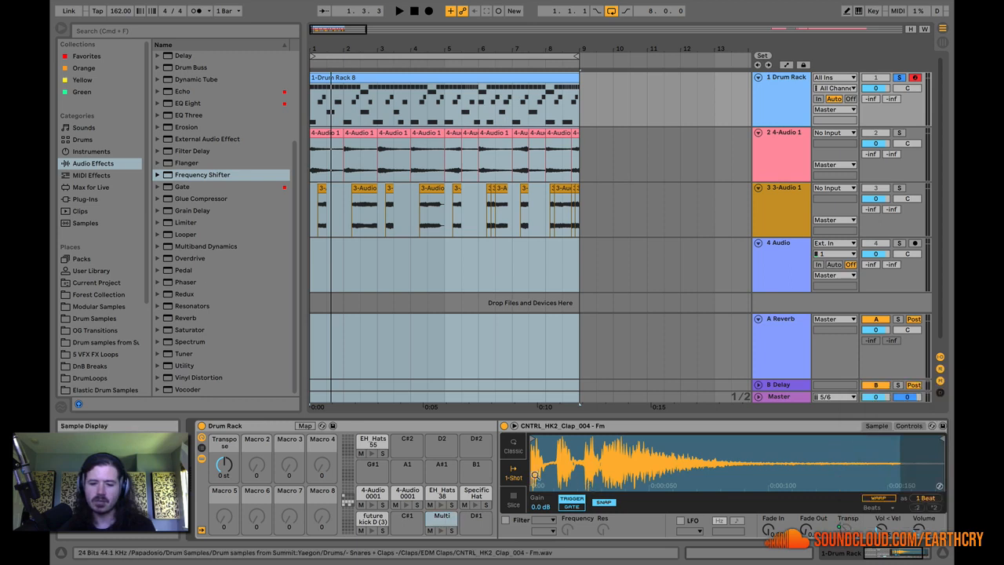
Map the Transpose controls of both 4-Audio 0001 pads to the Transpose macro.
left_click(373, 493)
right_click(847, 530)
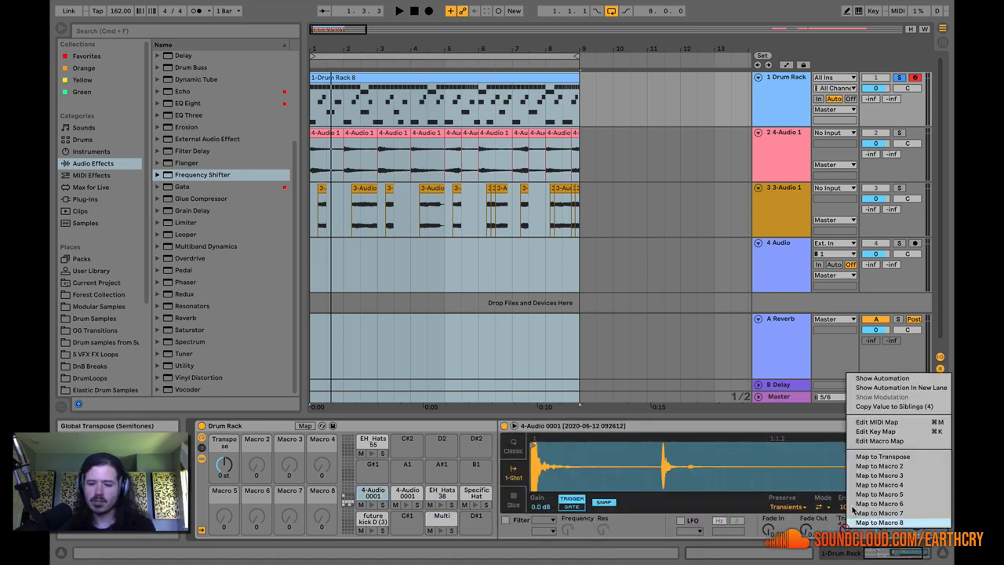
left_click(852, 455)
left_click(407, 493)
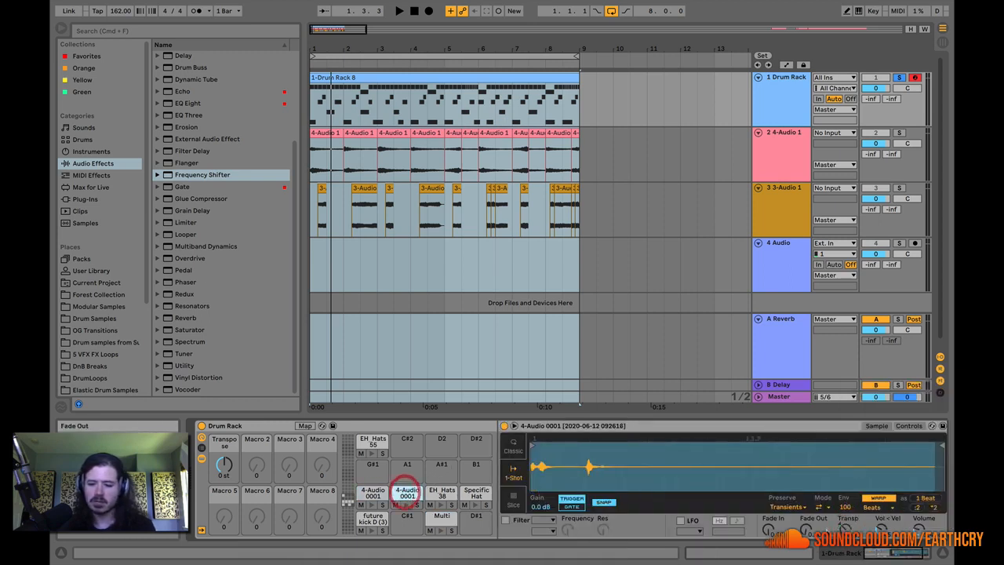
right_click(847, 529)
left_click(803, 453)
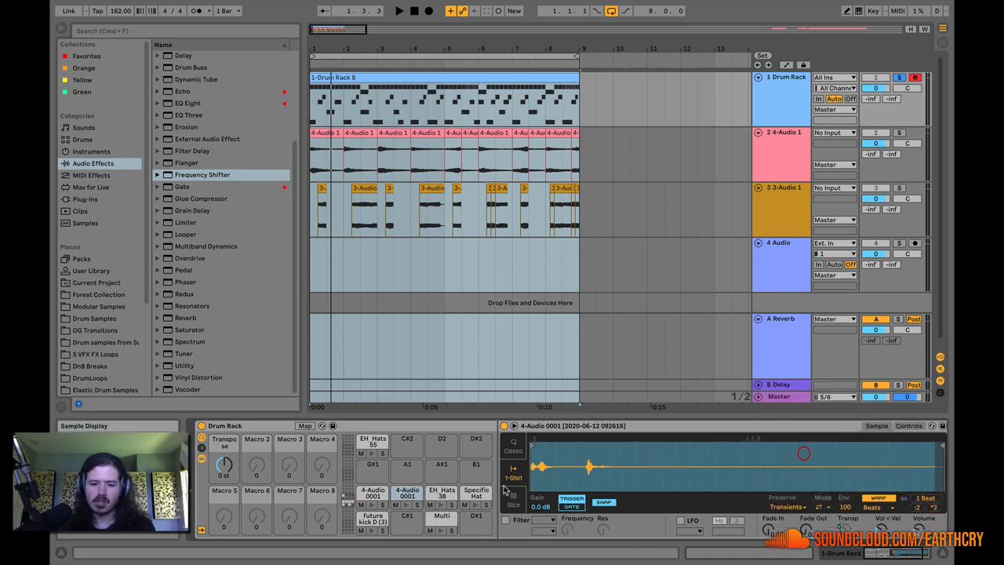
Map the Transpose controls of the EH_Hats 38 and Specific Hat pads to the Transpose macro.
left_click(442, 493)
right_click(847, 529)
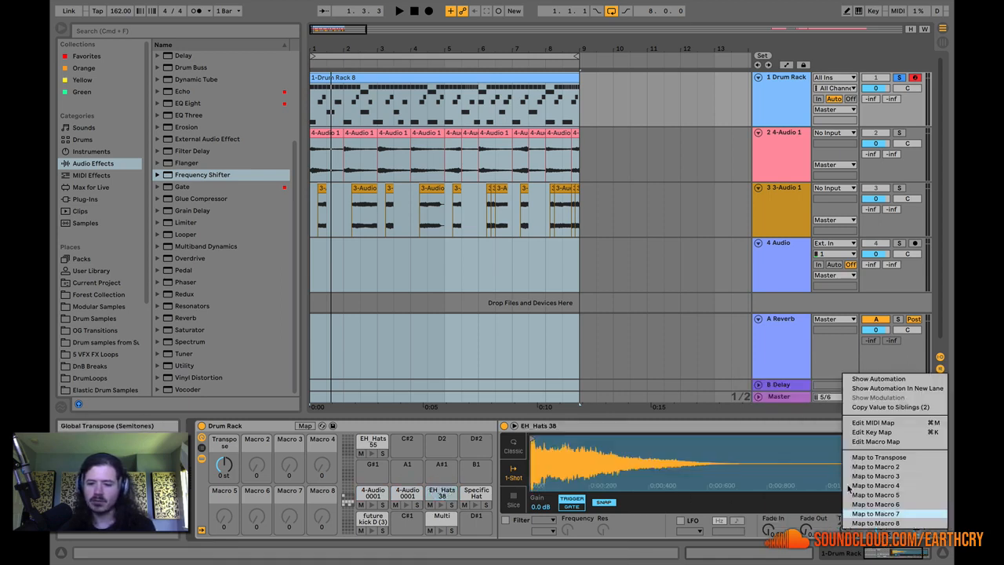
left_click(860, 459)
left_click(474, 492)
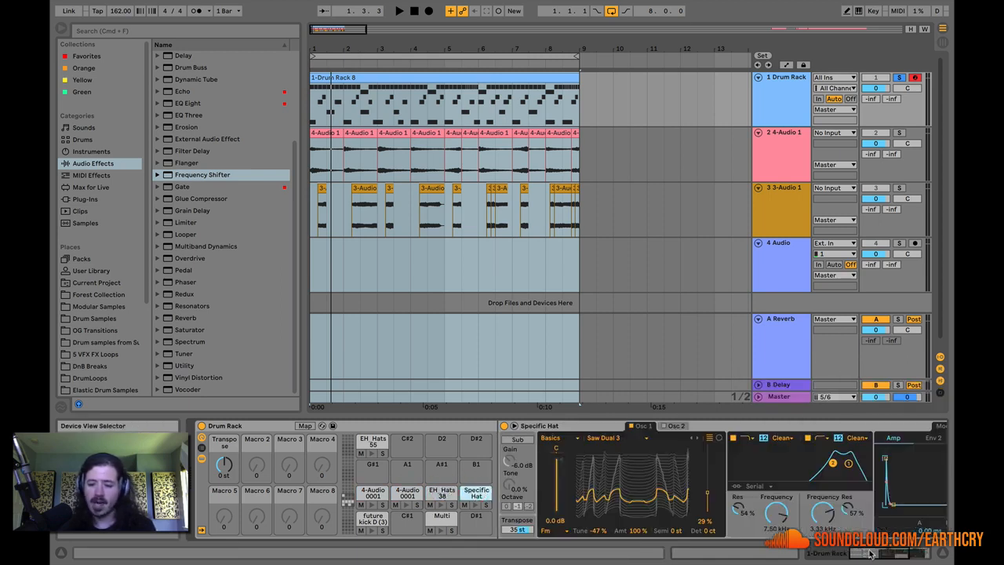
mouse_move(870, 553)
left_mouse_down()
mouse_move(900, 554)
mouse_move(871, 554)
left_mouse_up()
right_click(495, 529)
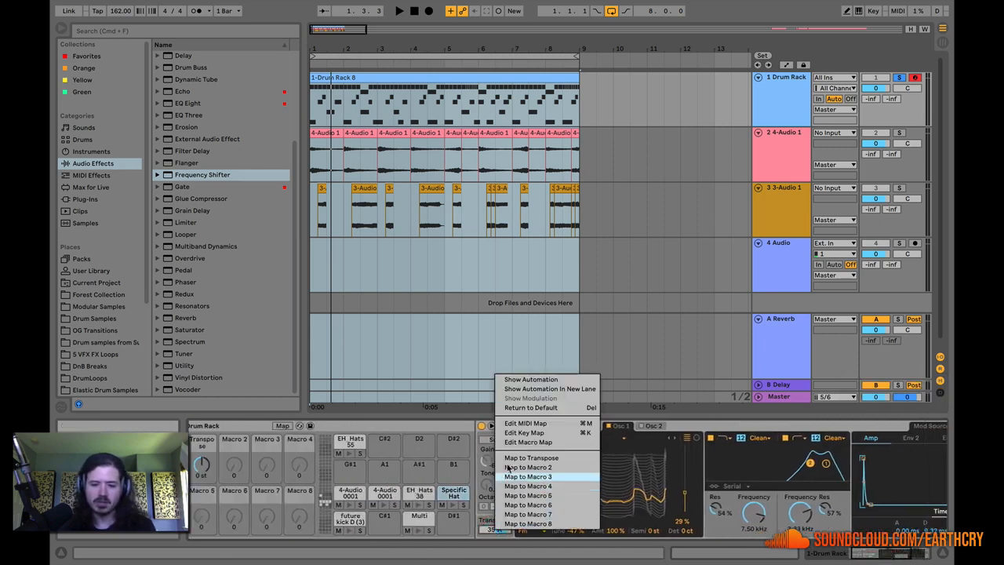
left_click(534, 459)
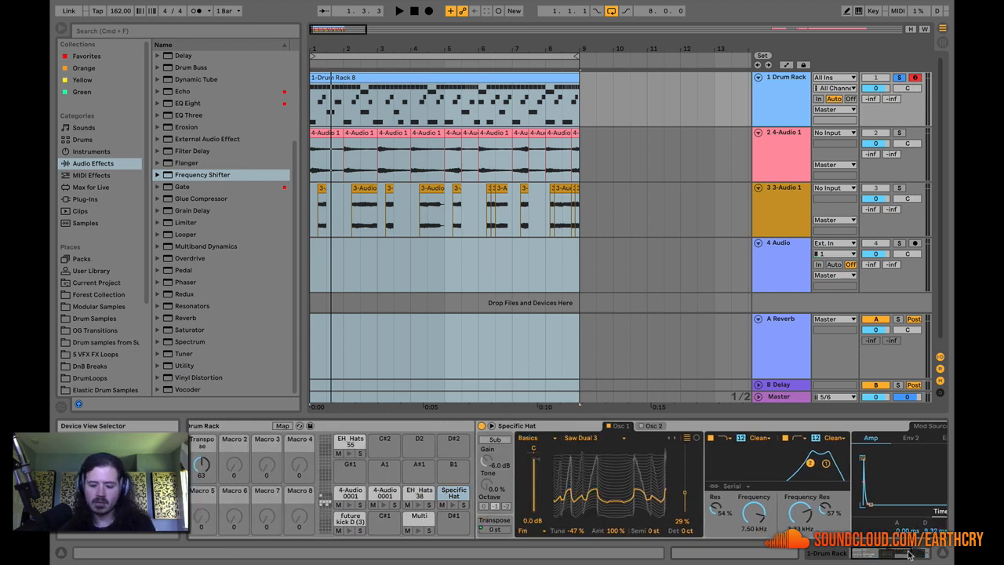
left_click_drag(889, 554, 877, 555)
Audition the Transpose macro during playback by sweeping it, setting it to 68, and stop playback.
left_click(399, 10)
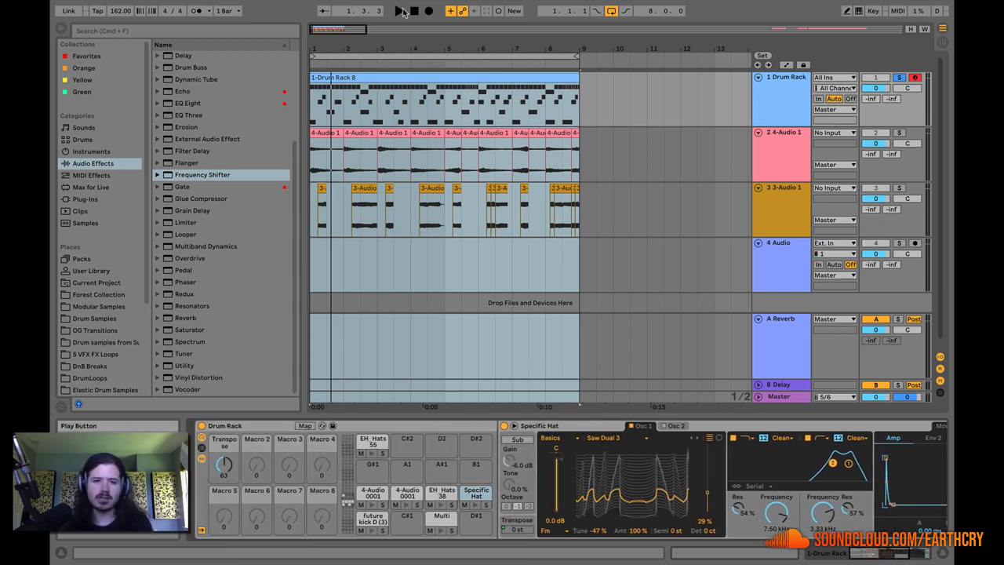
left_click_drag(224, 465, 224, 500)
mouse_move(225, 464)
left_mouse_down()
mouse_move(226, 449)
mouse_move(226, 472)
left_mouse_up()
key("space")
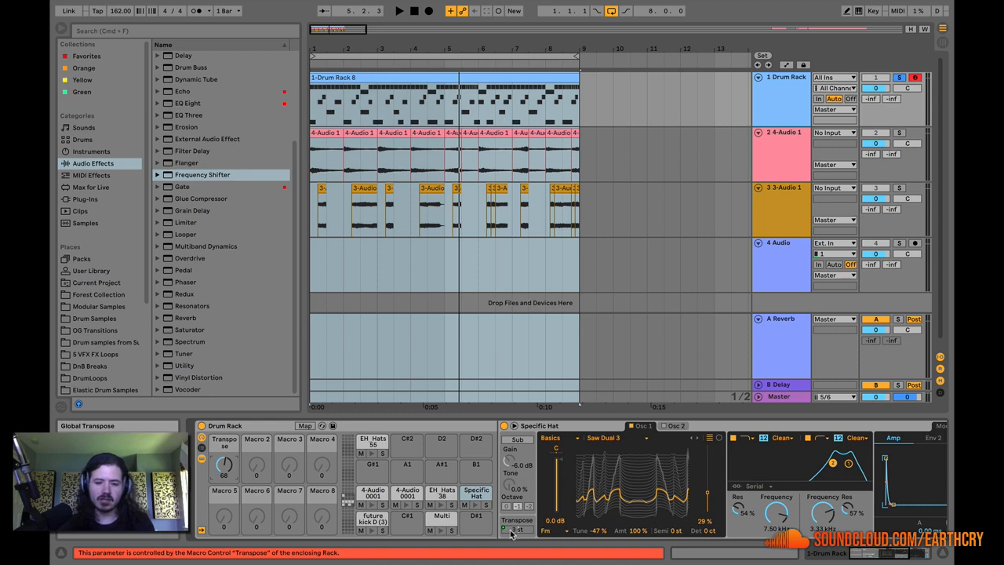
In the macro mappings, set the minimum of Specific Hat's Transpose to 24 st and lower it to 19 st.
left_click(299, 426)
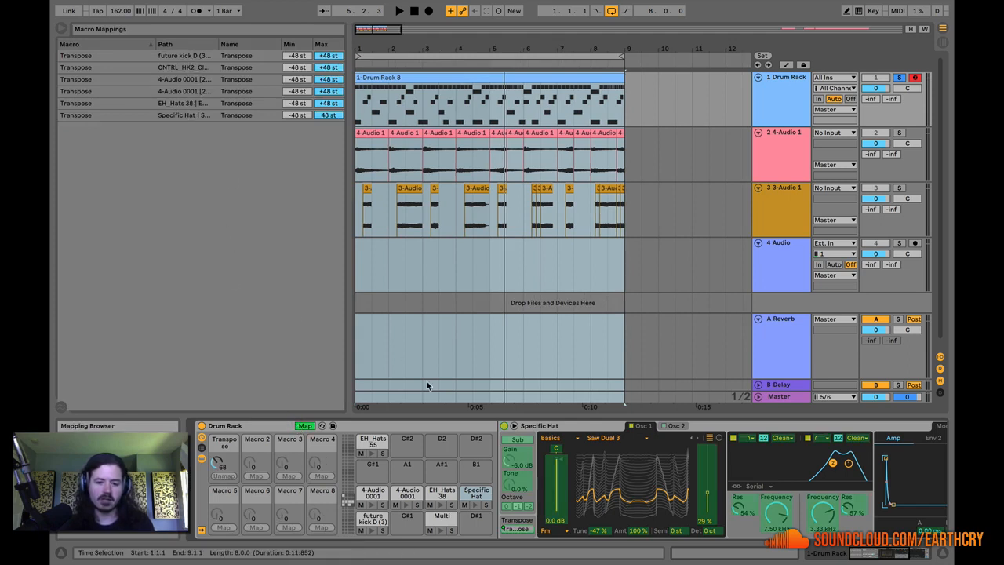
left_click(289, 116)
type("24")
key("Return")
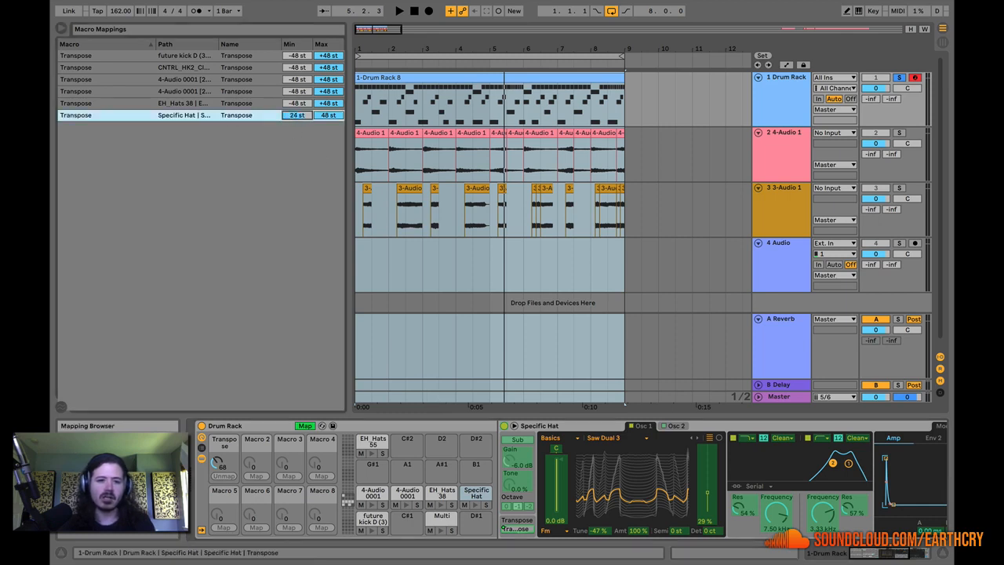
left_click_drag(296, 116, 301, 120)
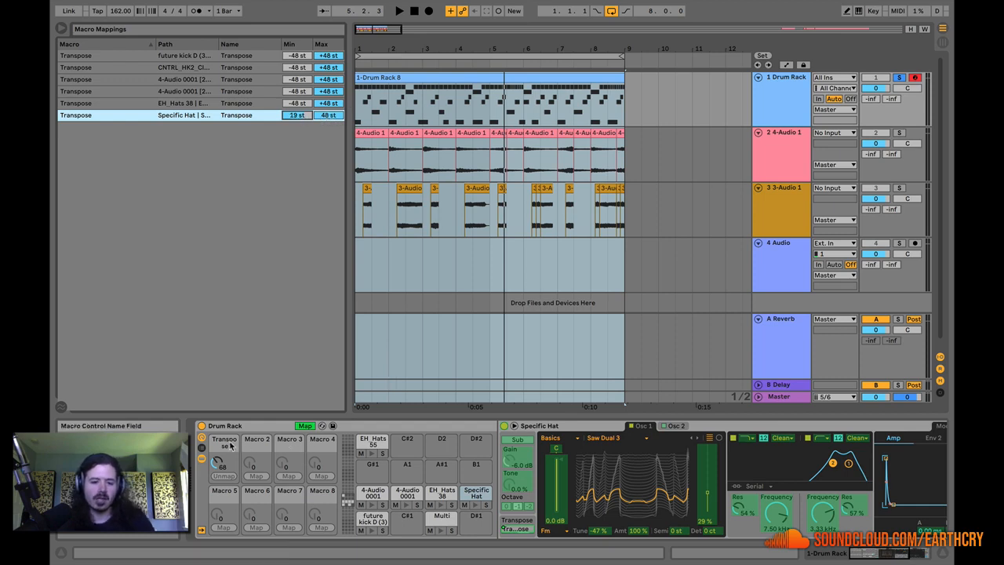
Sweep the Transpose macro during playback, stop, and set the macro to 56.
key("space")
left_click_drag(219, 466, 219, 437)
key("space")
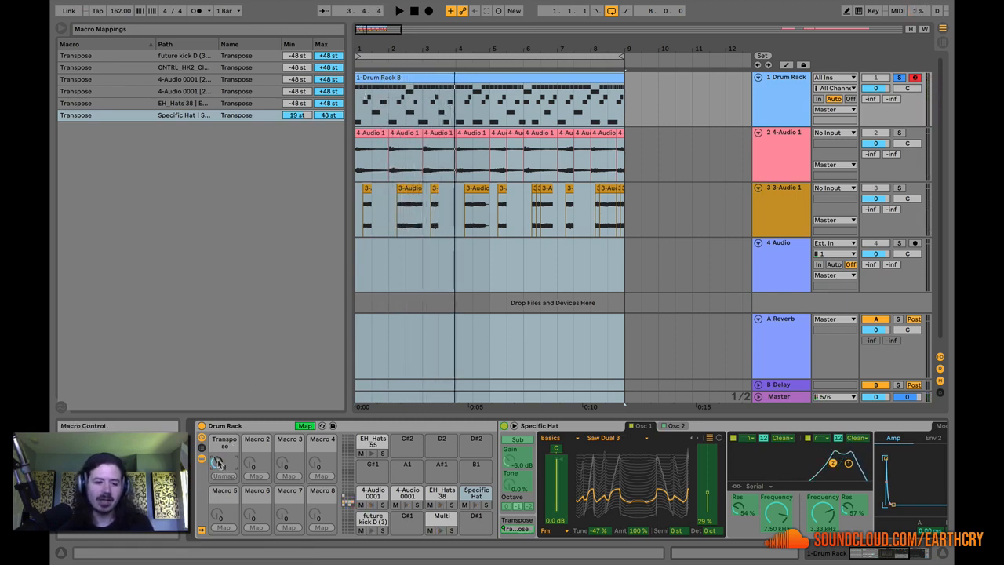
left_click_drag(218, 461, 218, 467)
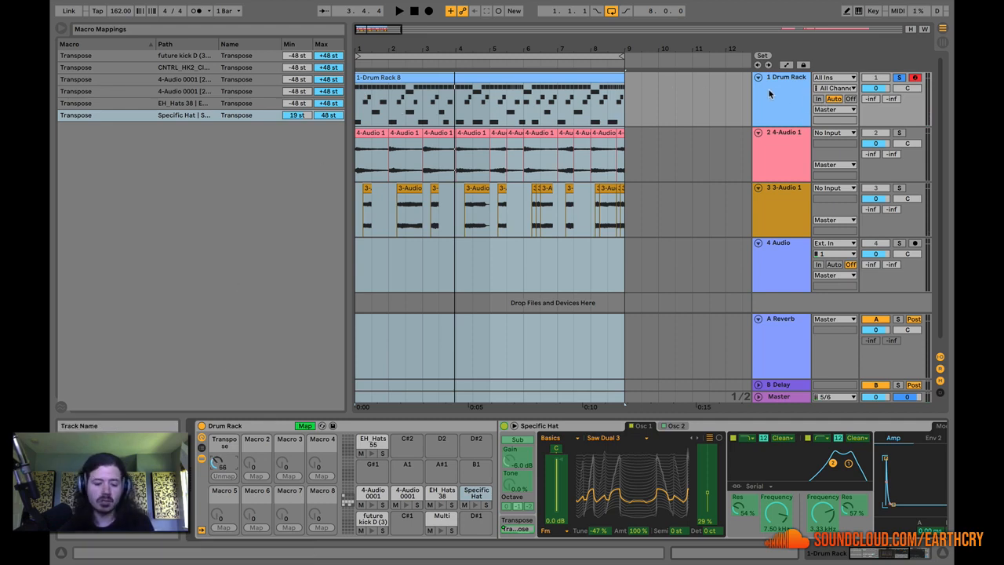
Automate the Transpose macro on the Drum Rack track, peaking near bar 2.5, dipping near bar 5 and rising until about bar 7.4, and audition it.
key("a")
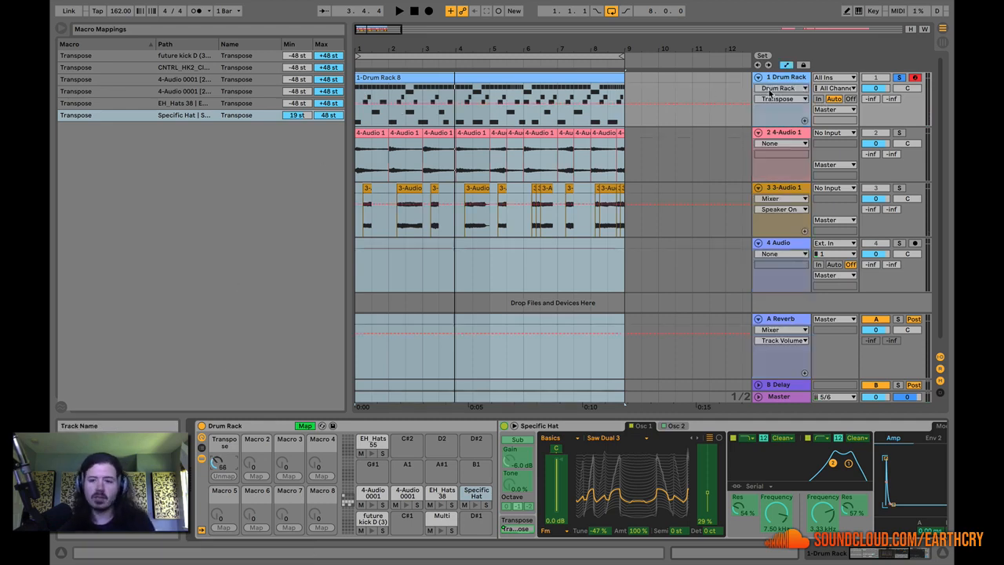
left_click(362, 104)
left_click_drag(367, 104, 570, 95)
left_click(399, 11)
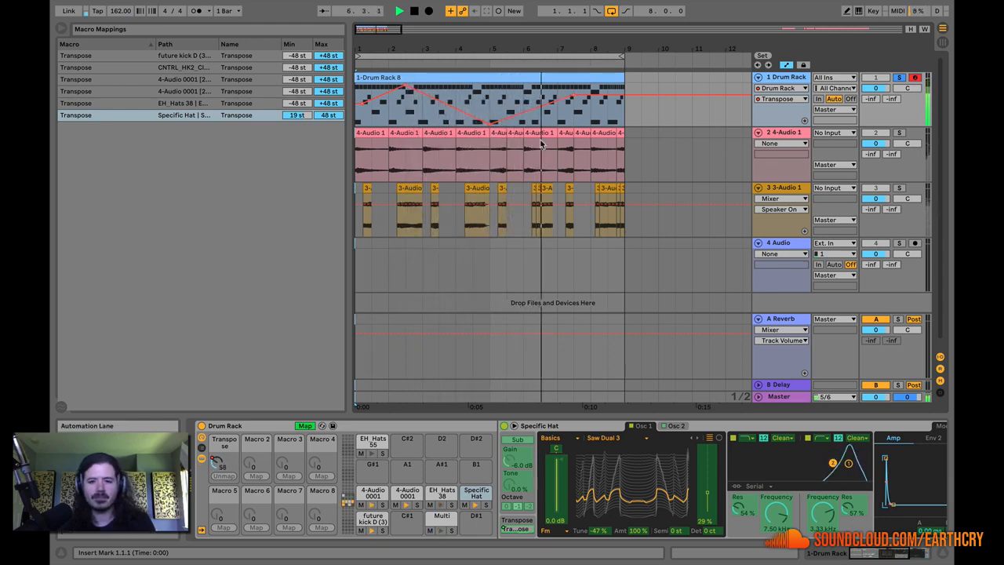
key("space")
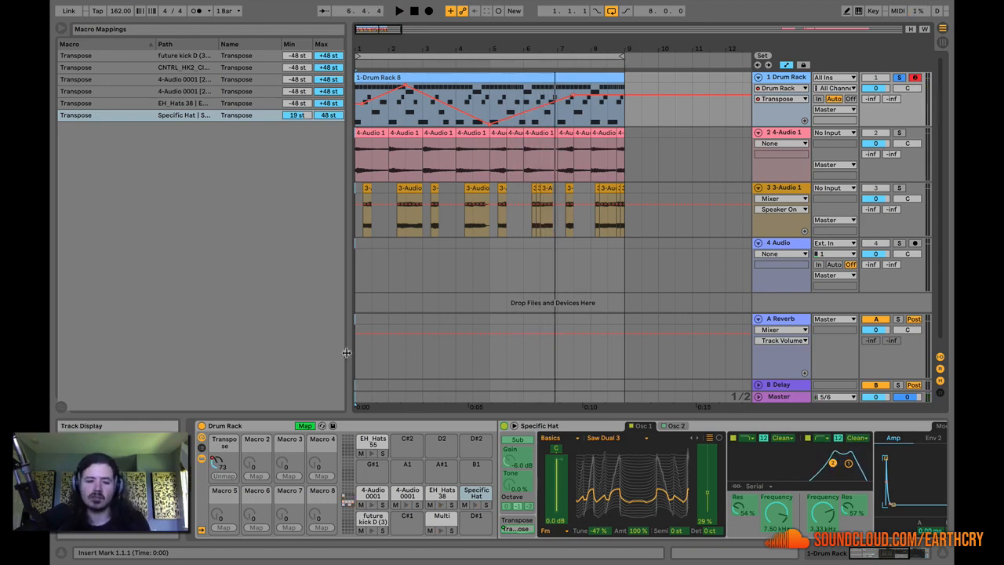
Leave macro mapping and switch the Drum Rack from its macro controls to its chain list and return chains.
left_click(307, 429)
left_click(202, 437)
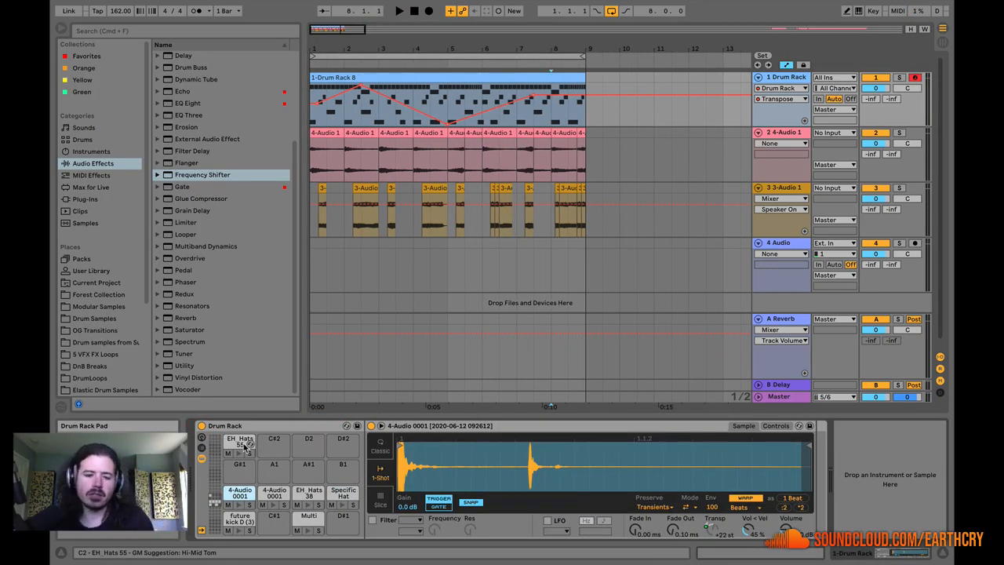
left_click(202, 448)
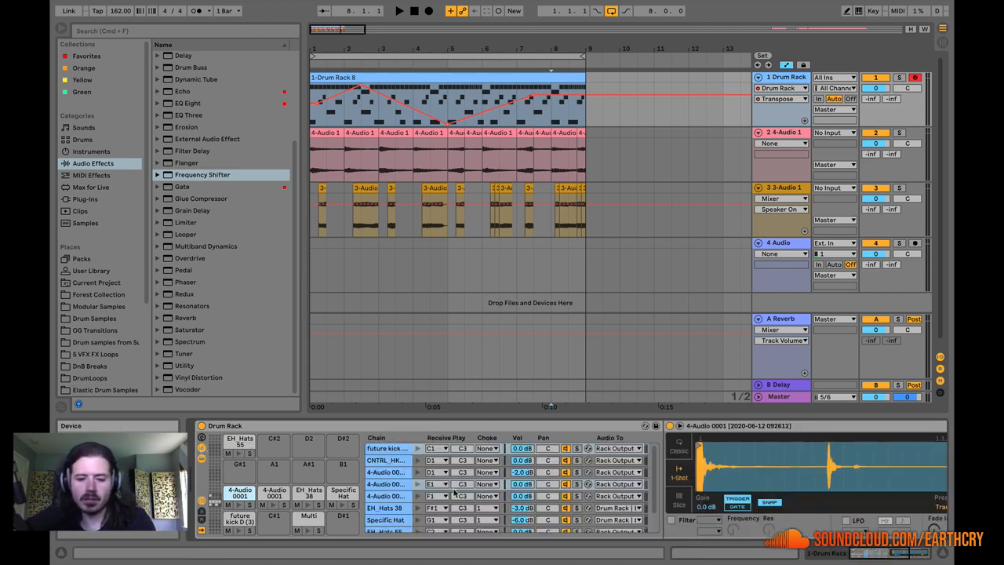
left_click(392, 449, "super")
scroll(410, 491, "down", 2)
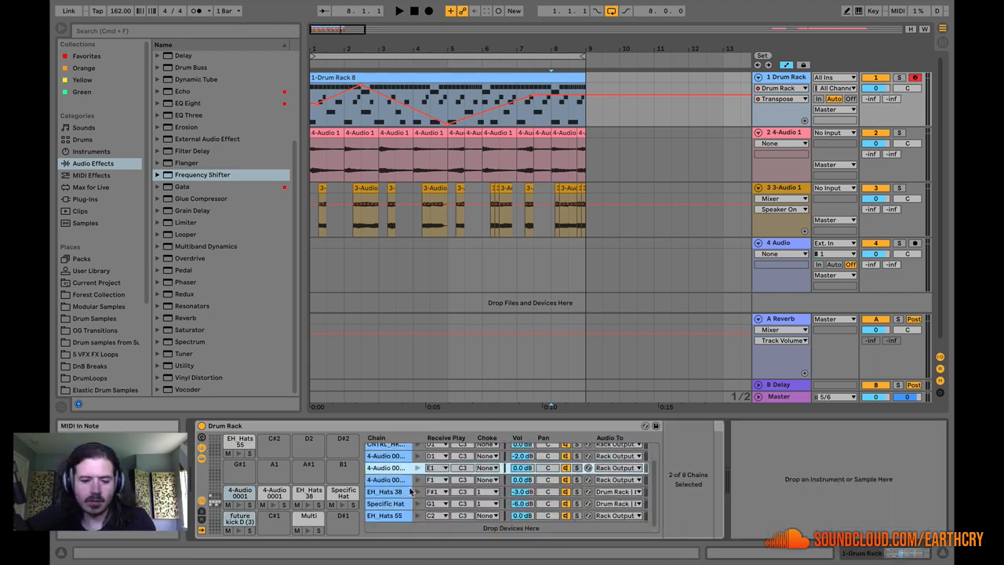
left_click(201, 518)
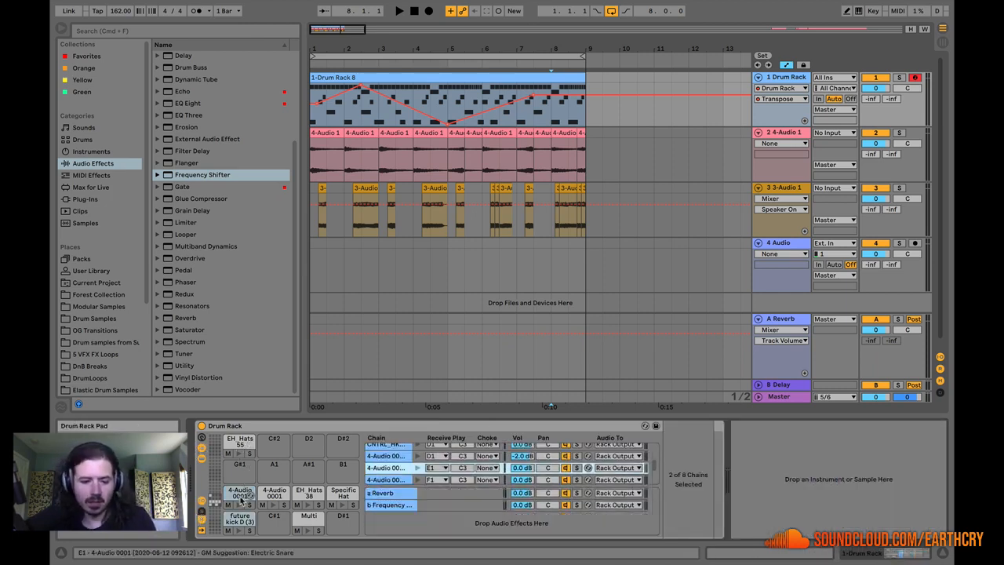
Select the future kick D (3) pad and look through its device chain.
left_click(233, 527)
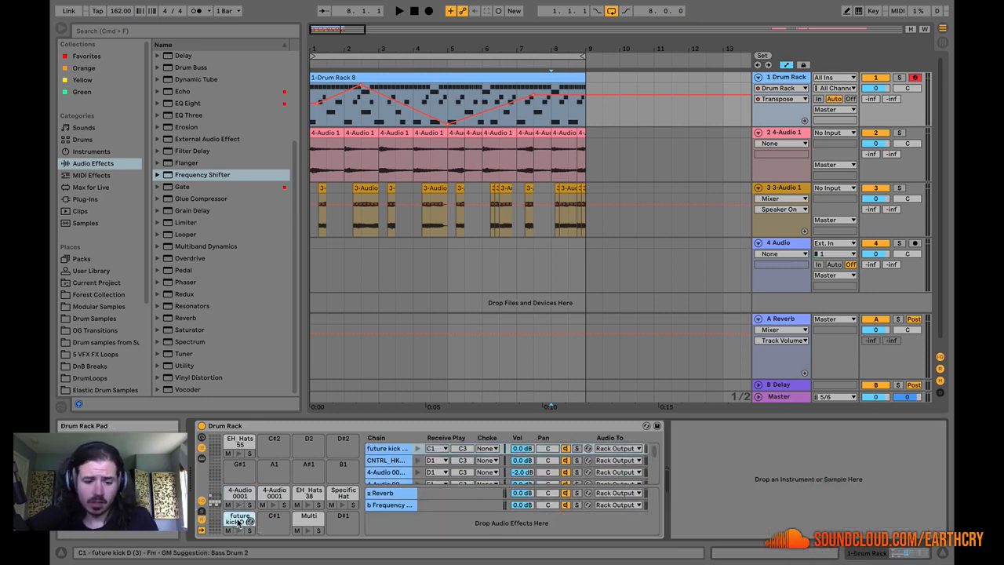
scroll(671, 506, "right", 2)
left_click_drag(875, 559, 854, 552)
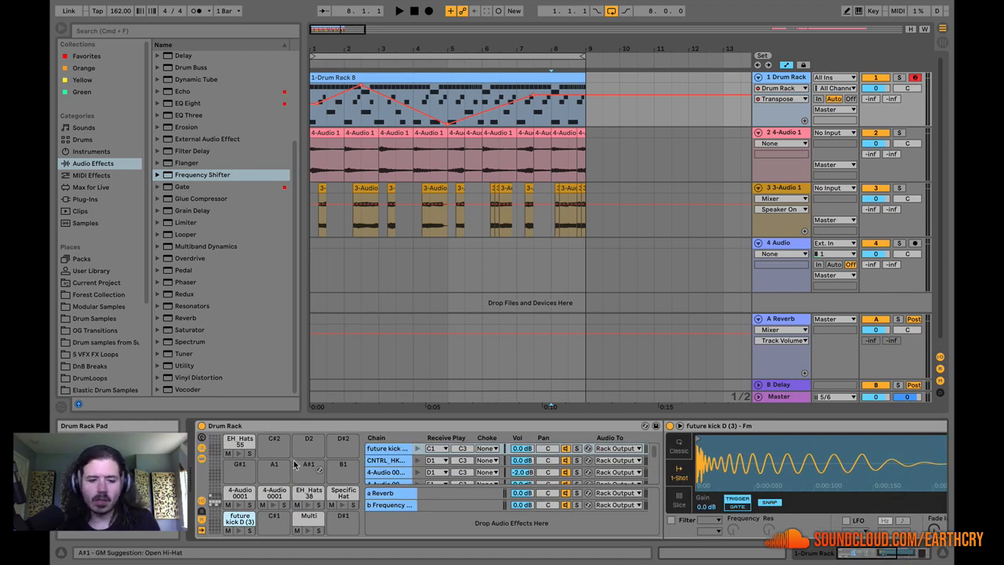
Save the Drum Rack as a User Library preset named "My sweet drum rack!".
left_click(656, 426)
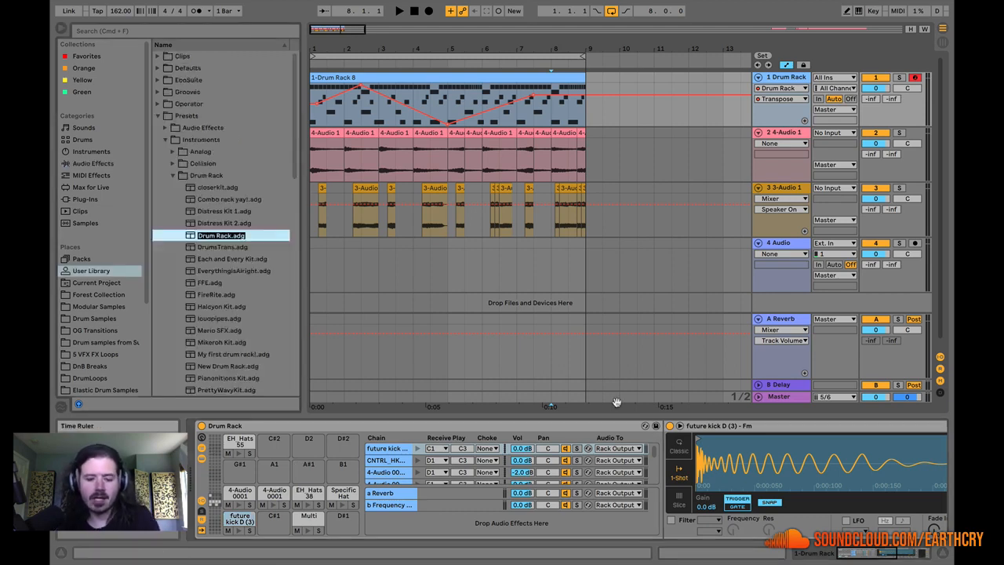
type("My swe")
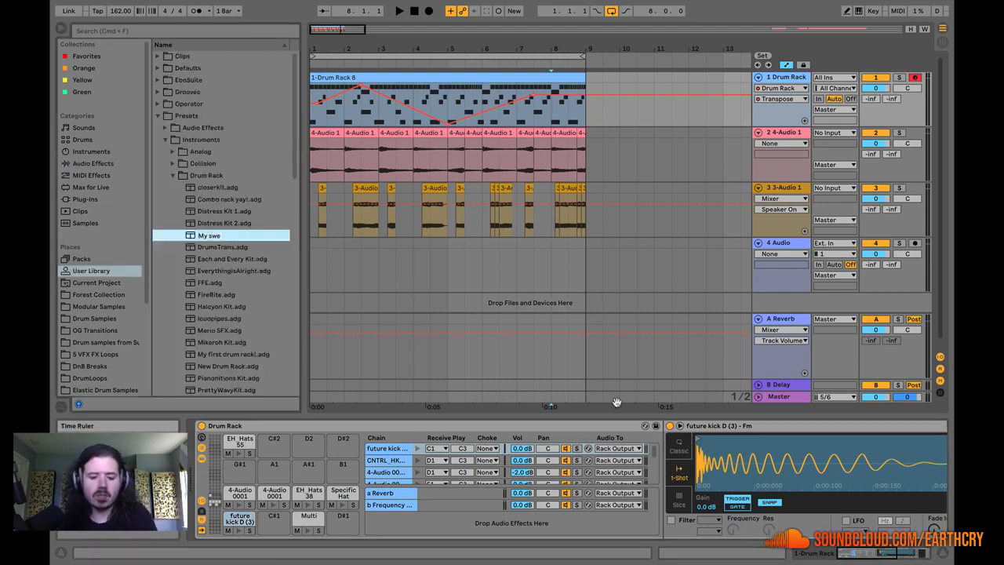
type("et f")
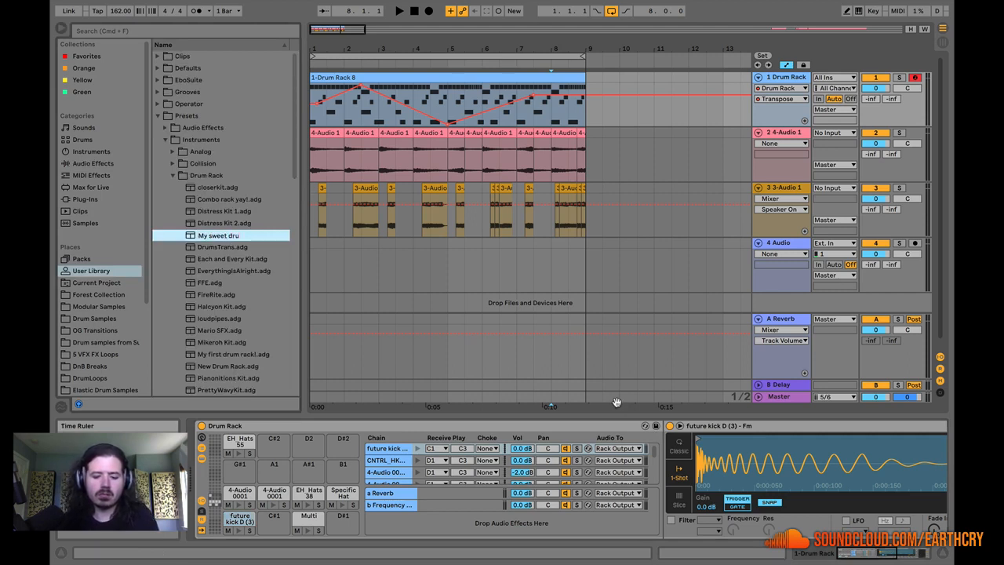
key("Return")
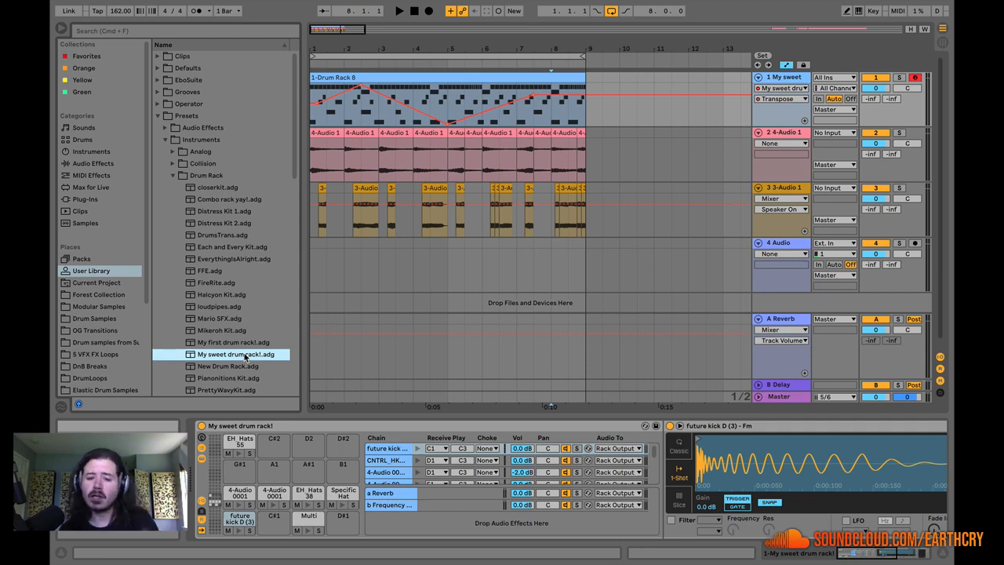
Browse all samples in Hot-Swap Mode for the future kick D (3) pad and select the 4-Audio 0001 pad on E1.
left_click(250, 522)
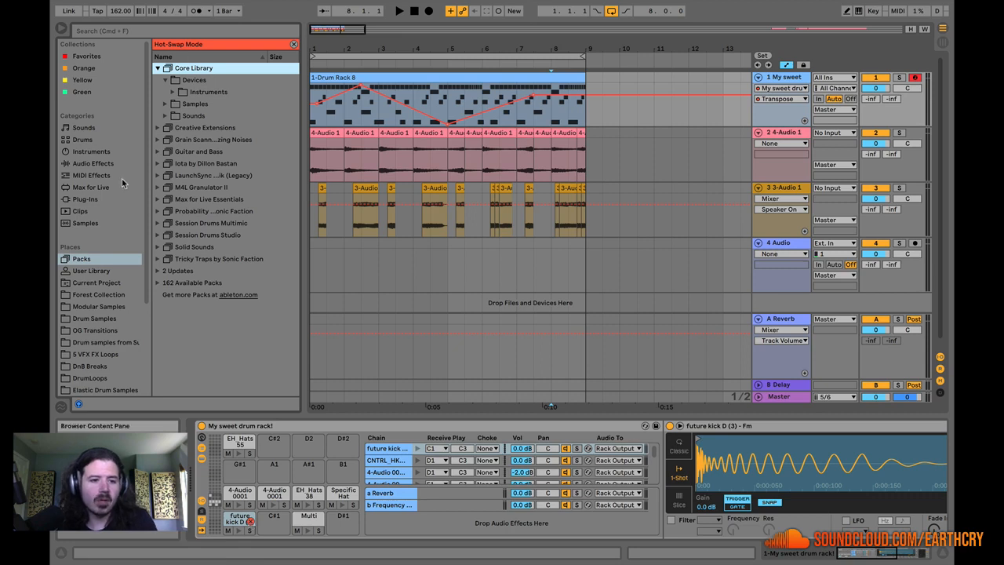
left_click(120, 222)
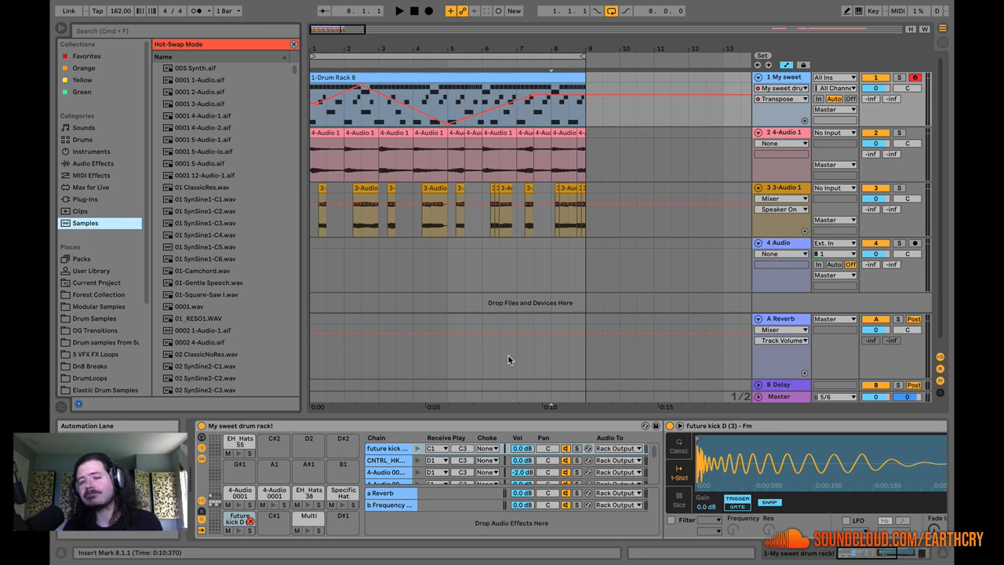
left_click(240, 495)
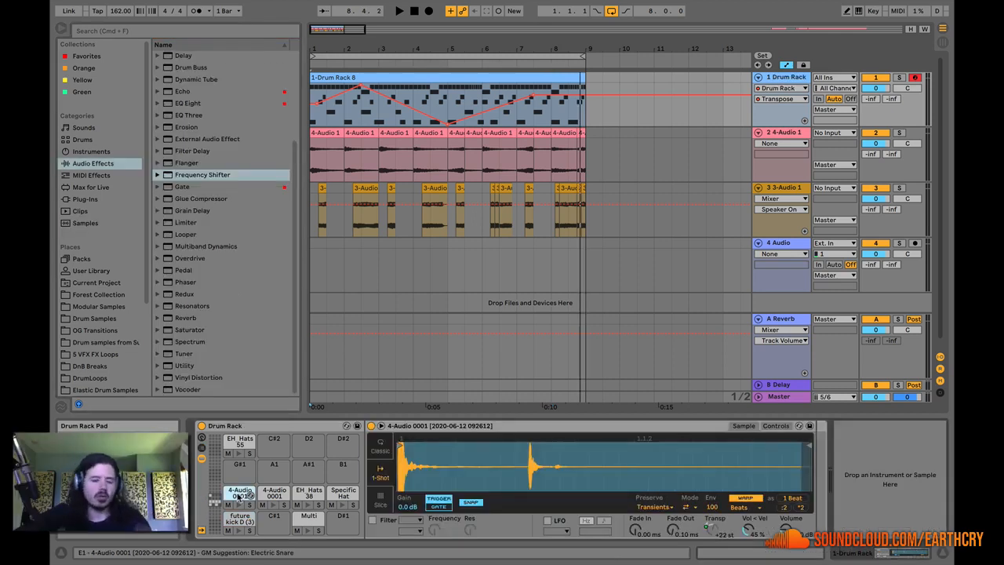